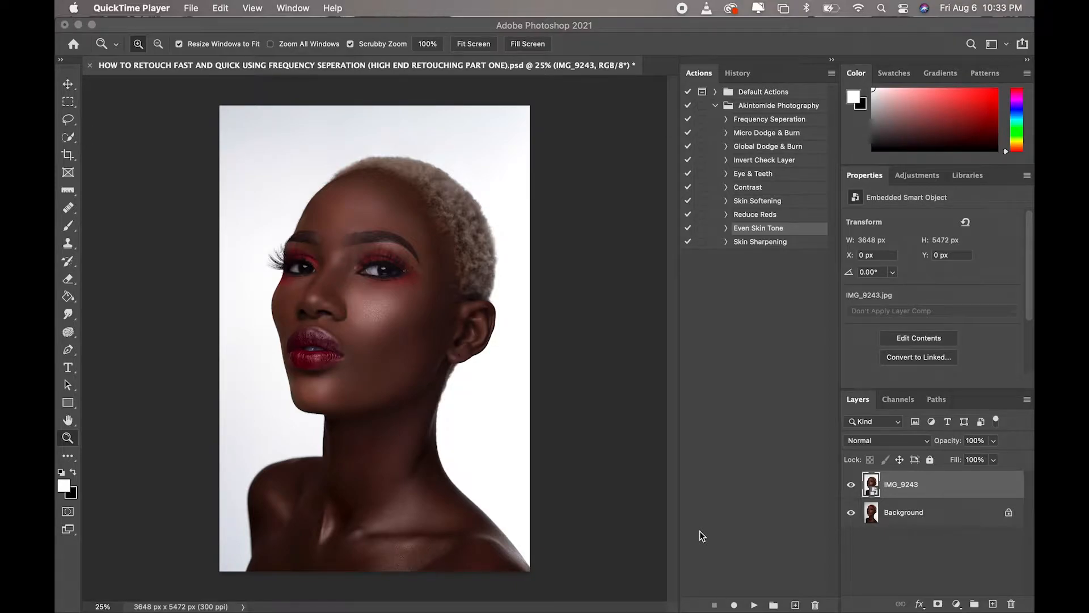
Compare the retouched IMG_9243 layer with the original by toggling its visibility, and delete the IMG_9243 layer.
left_click(851, 486)
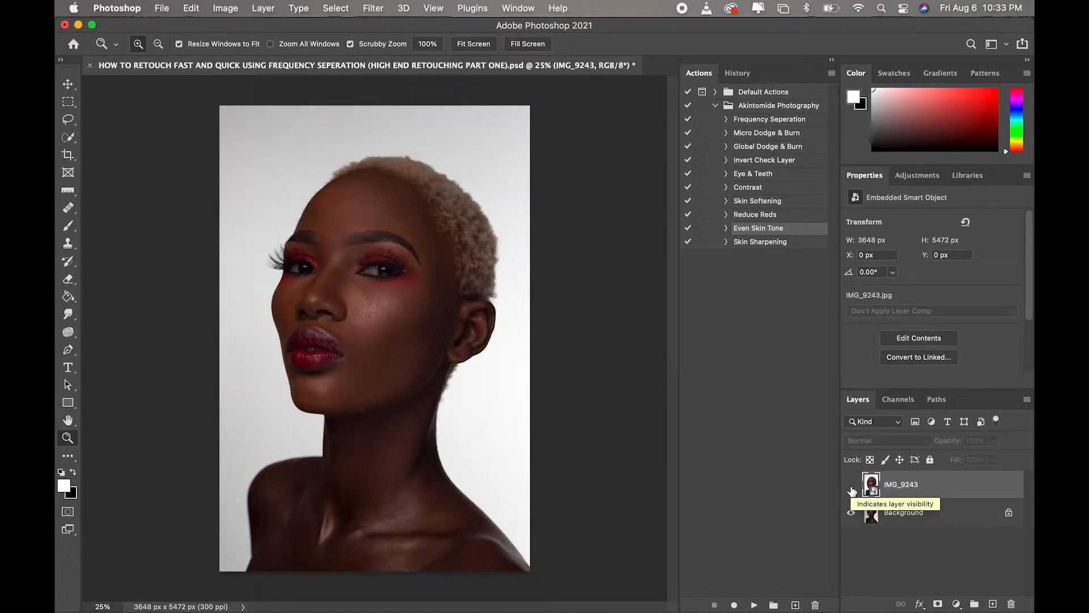
left_click(852, 487)
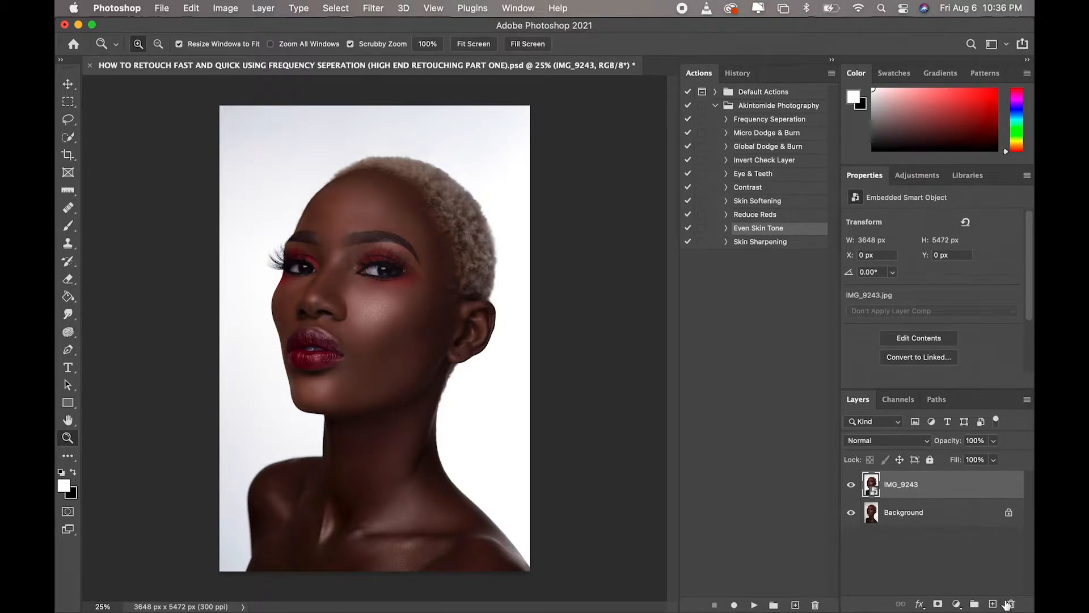
left_click(1011, 604)
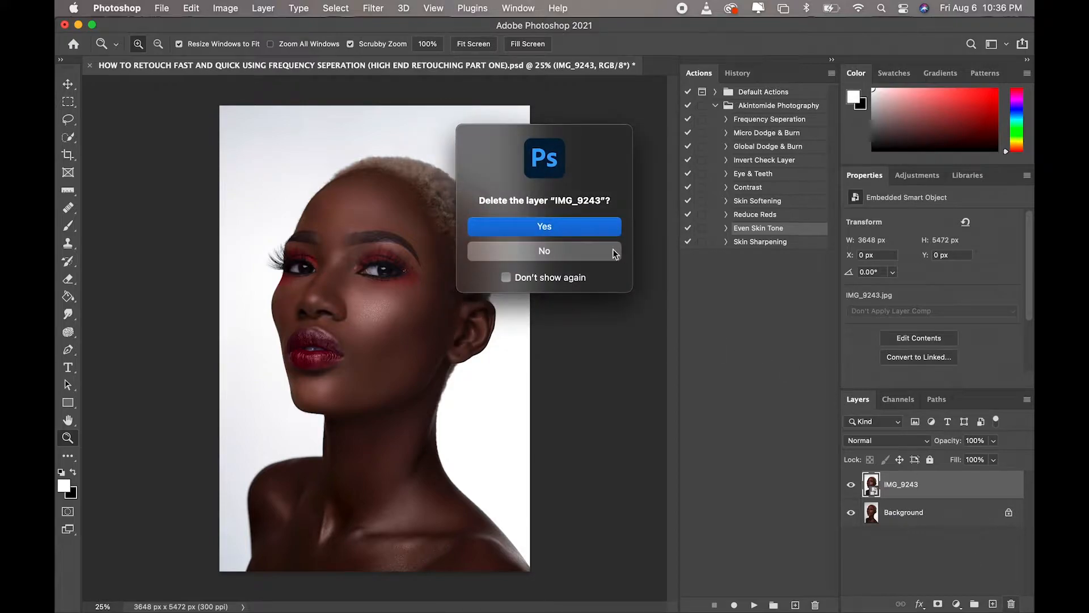
left_click(582, 228)
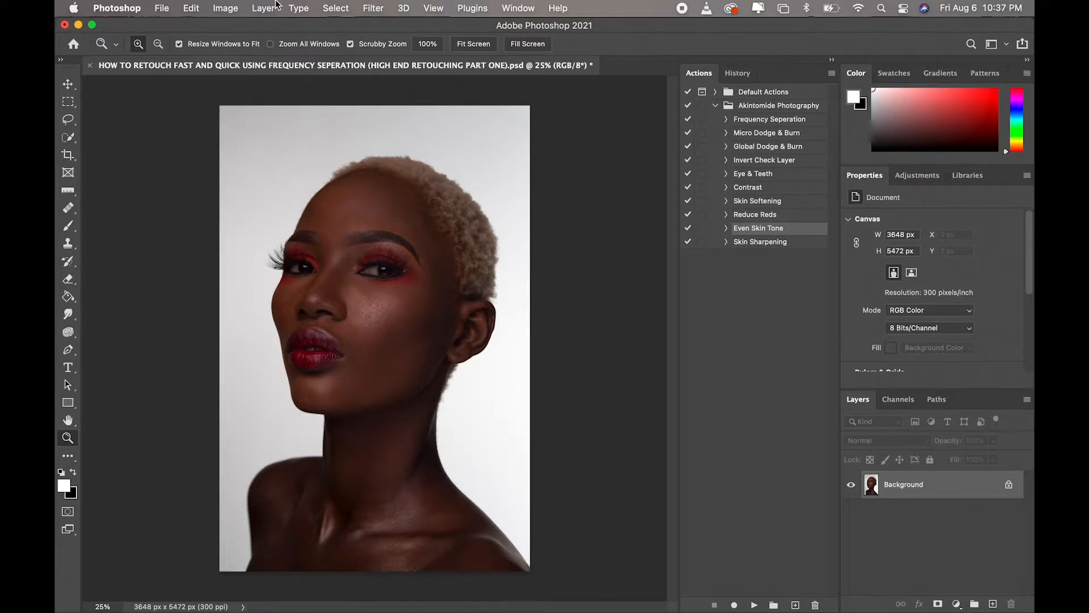
Convert the document's color depth to 16 Bits/Channel.
left_click(224, 11)
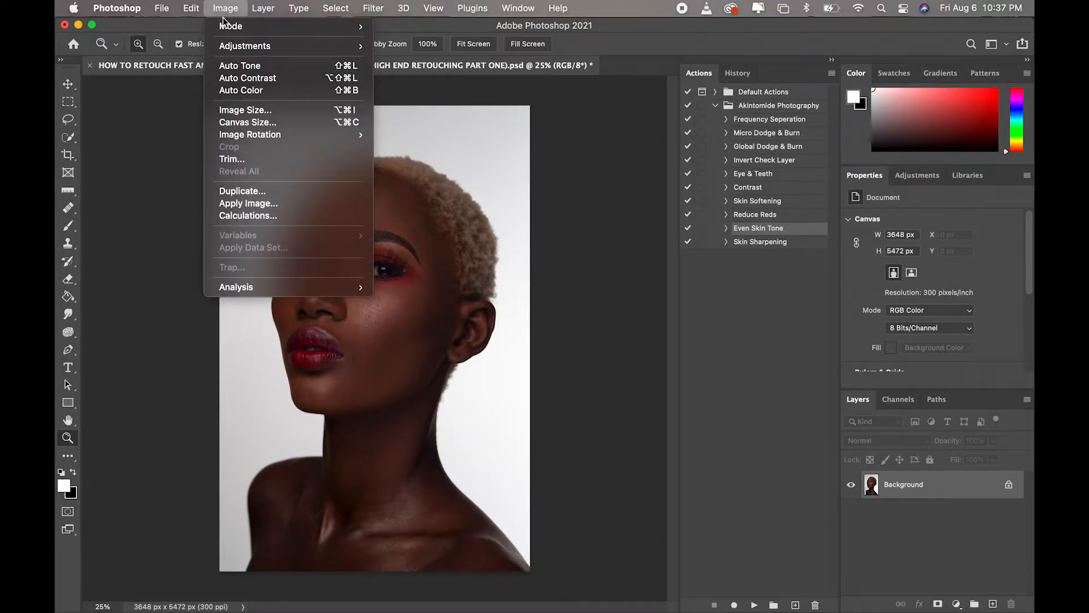
mouse_move(236, 28)
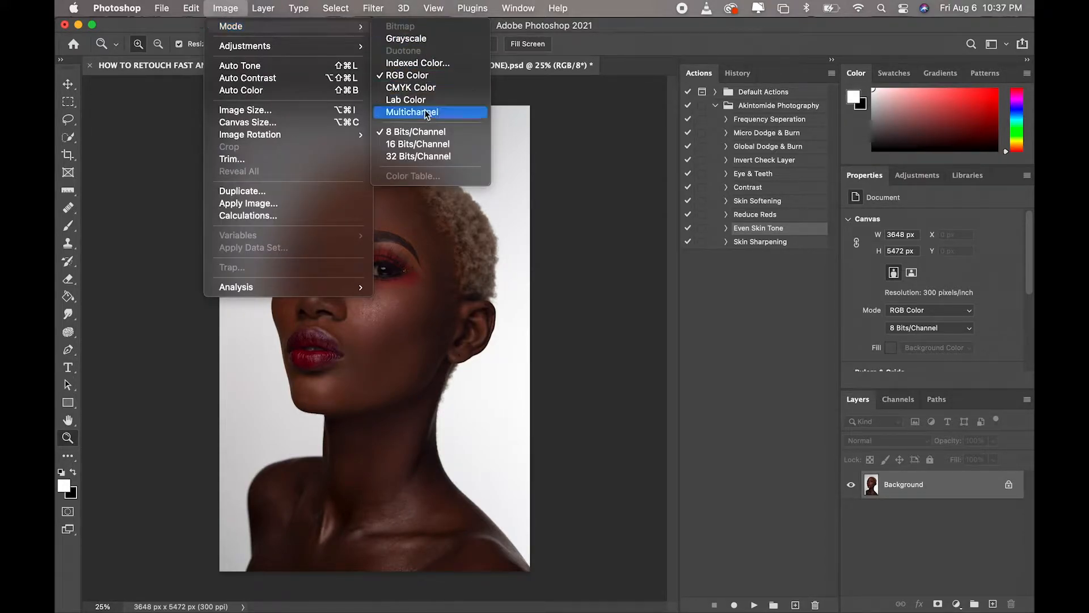
left_click(423, 143)
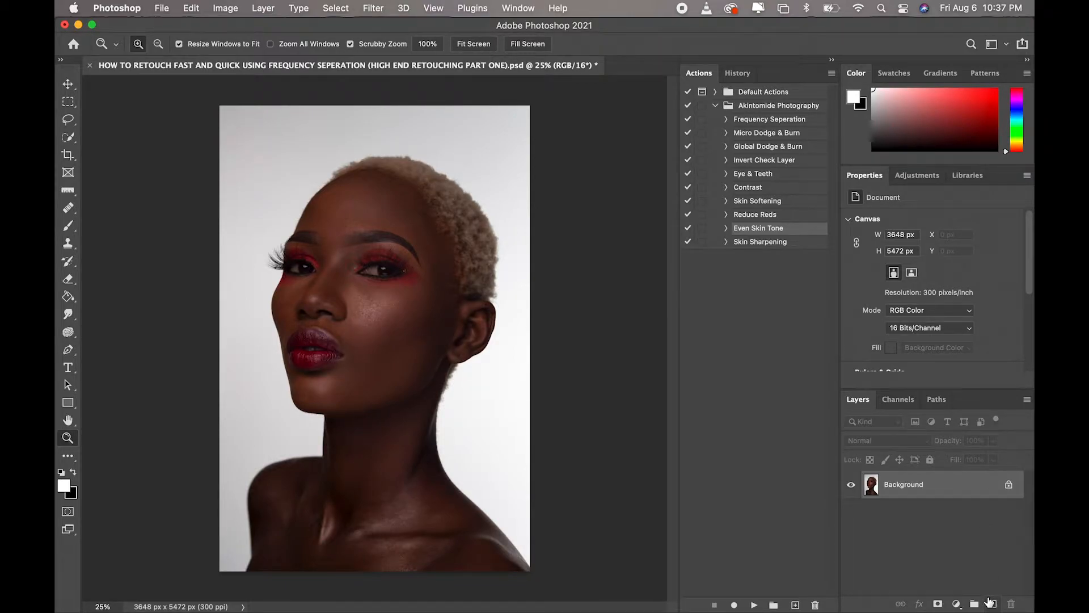
Duplicate the Background layer and duplicate that copy again, making two copies above the Background.
left_click(990, 603)
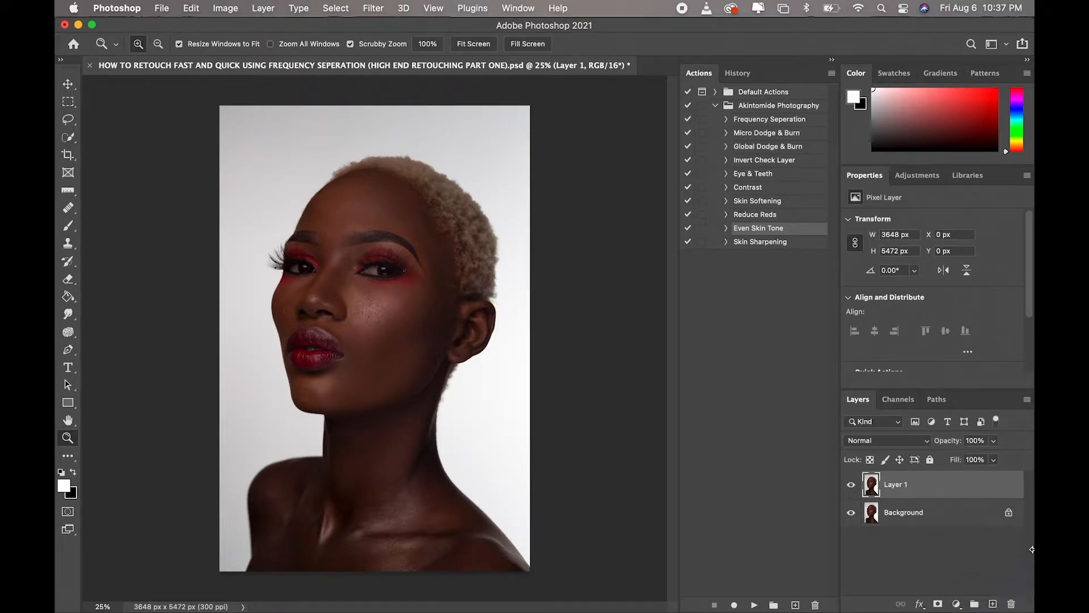
left_click_drag(361, 248, 423, 314)
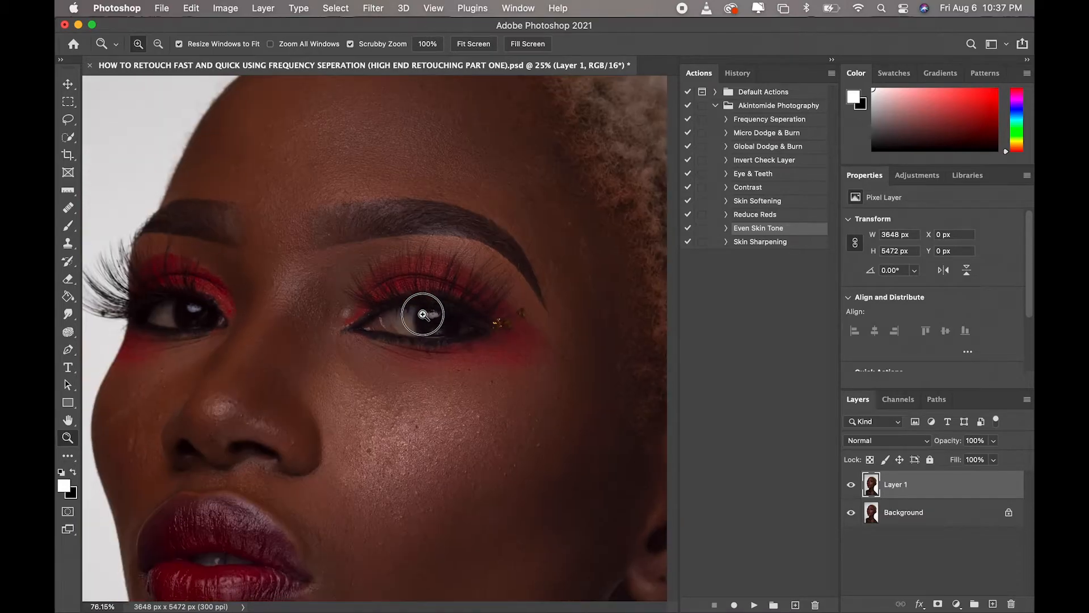
left_click_drag(385, 423, 396, 441)
left_click_drag(476, 463, 460, 448)
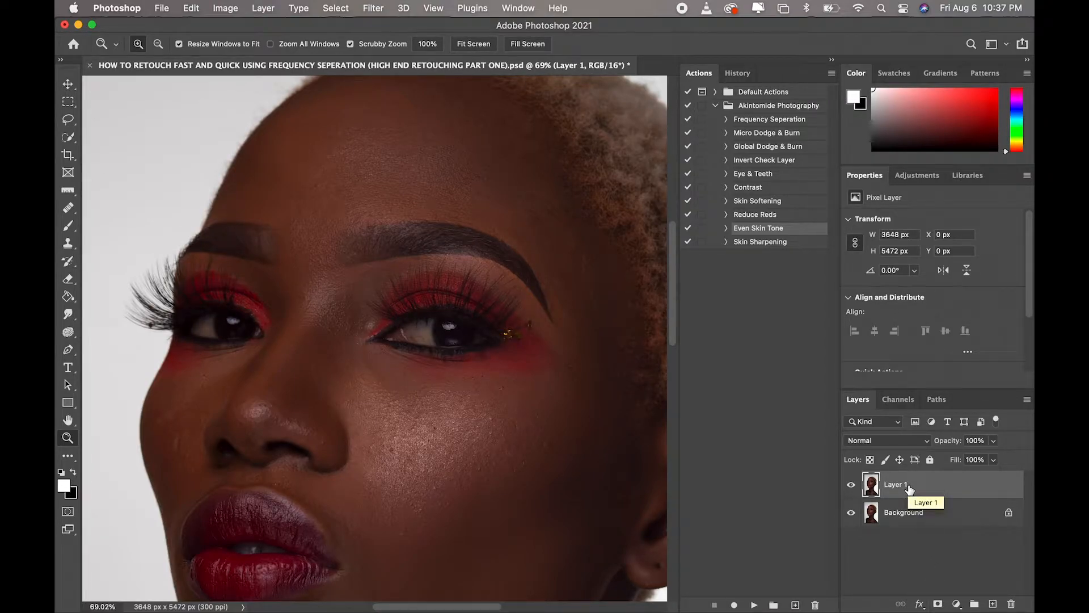
key("super+j")
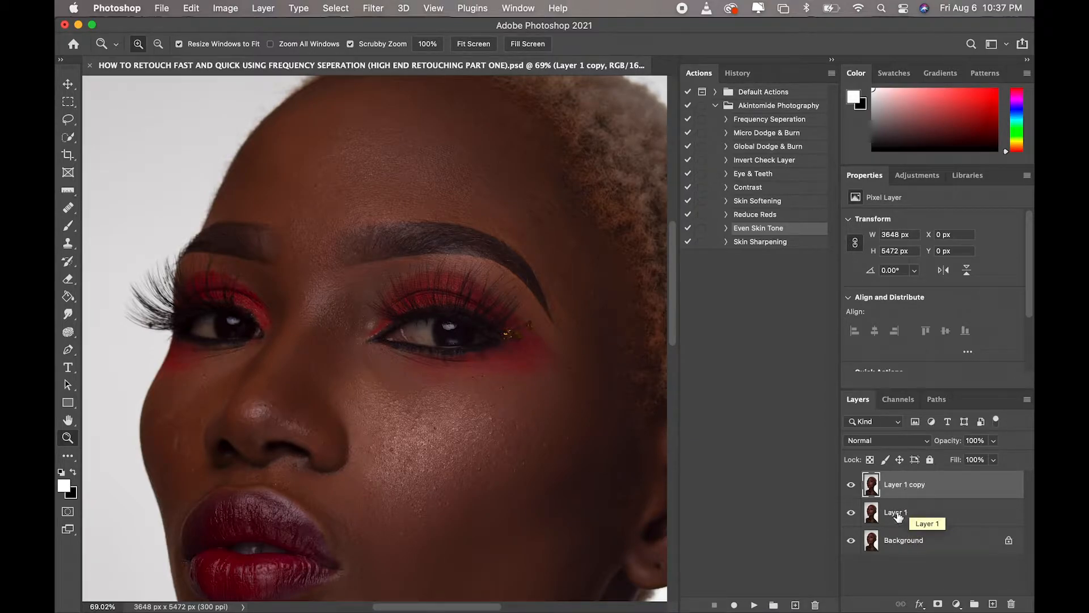
Rename the lower copy of the portrait layer as Color and the upper copy as Texture.
double_click(895, 513)
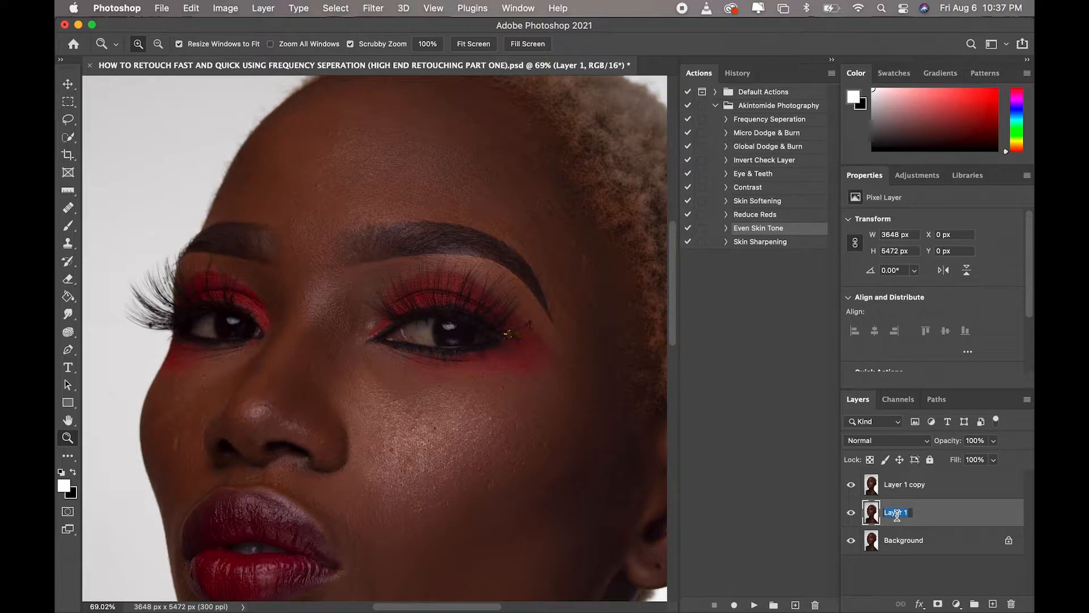
type("Color")
double_click(919, 485)
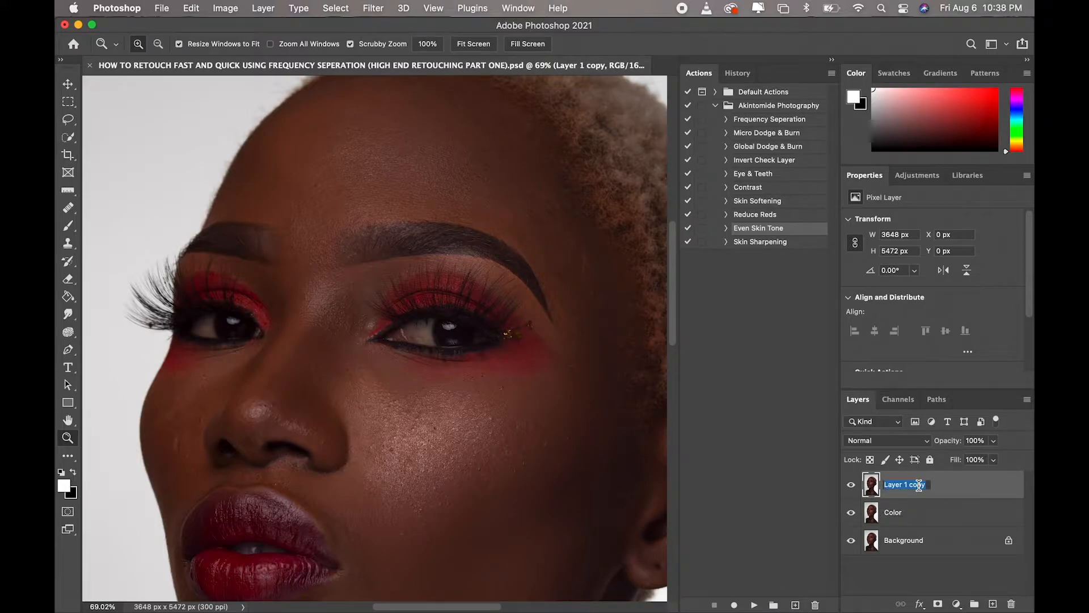
type("Texture")
key("Return")
Select the Color layer and hide the Texture layer above it.
left_click(923, 519)
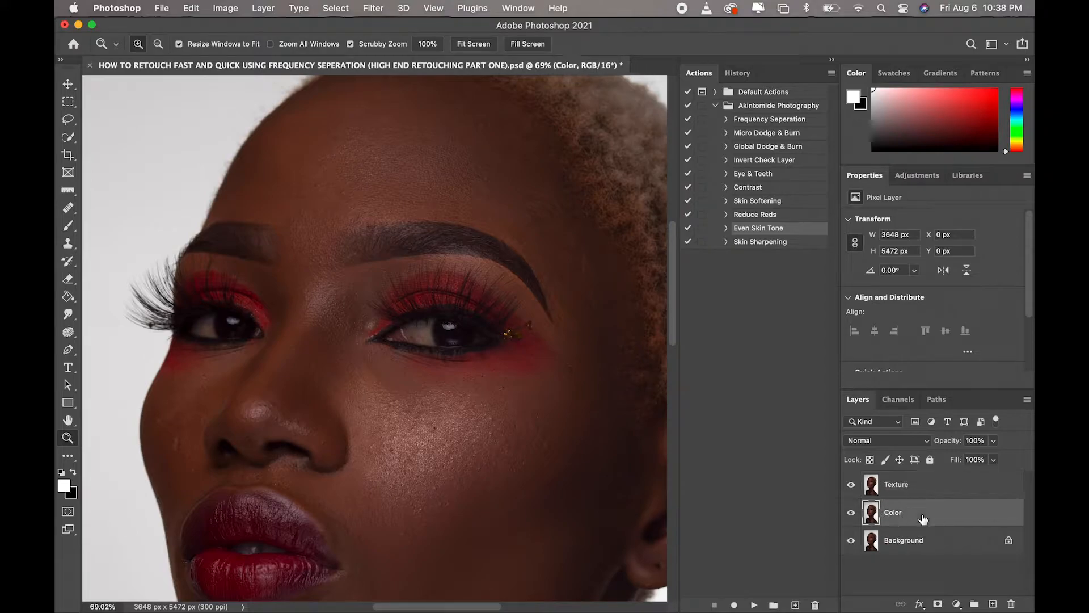
double_click(923, 519)
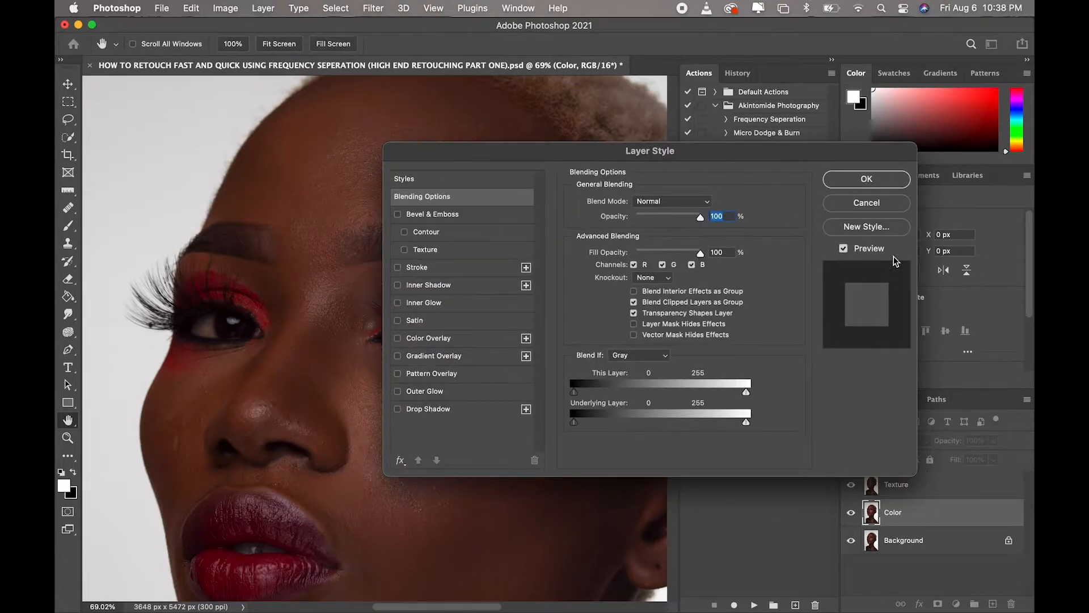
left_click(889, 207)
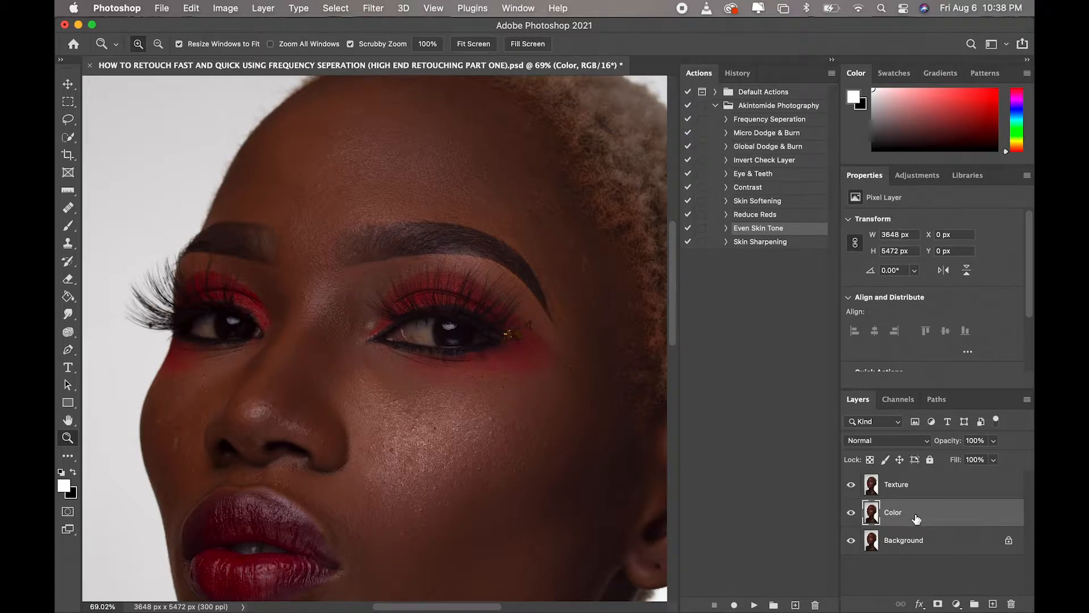
left_click(851, 486)
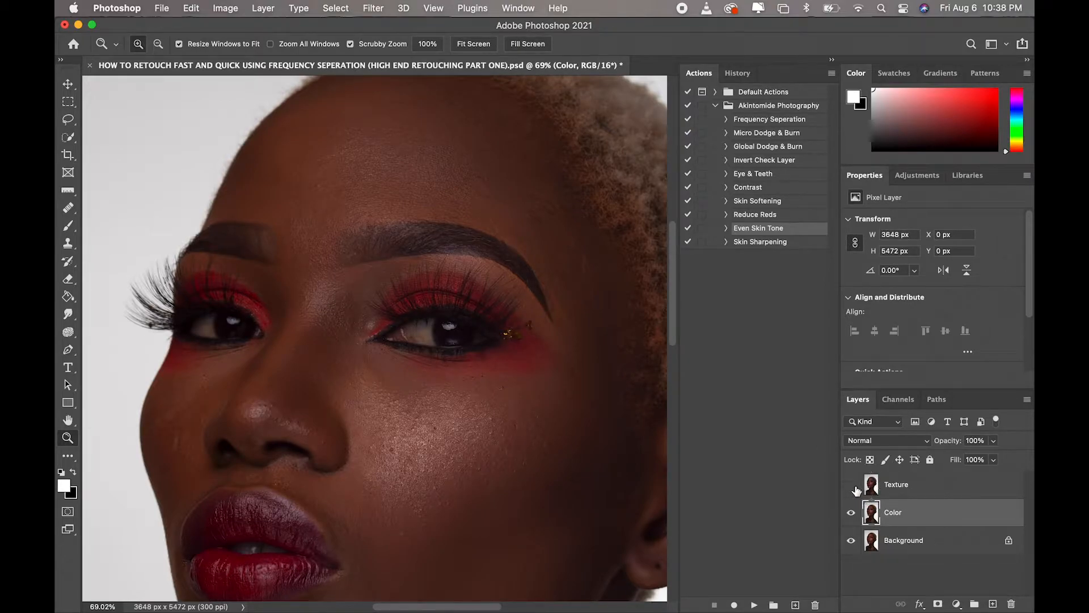
Apply a Gaussian Blur with a radius of 12.0 pixels to the Color layer.
left_click(372, 9)
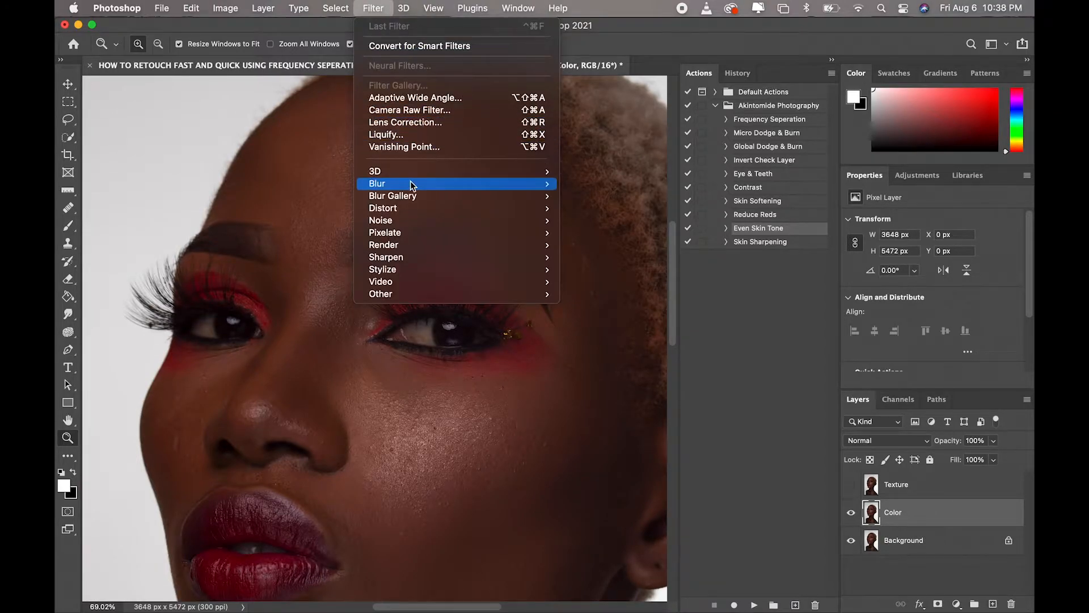
mouse_move(453, 185)
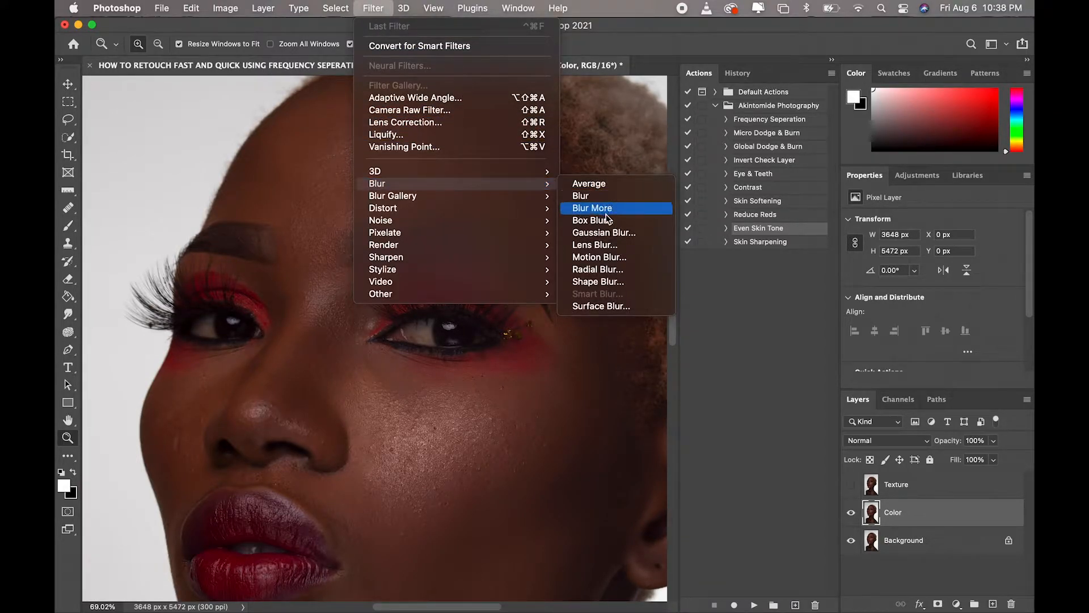
left_click(604, 233)
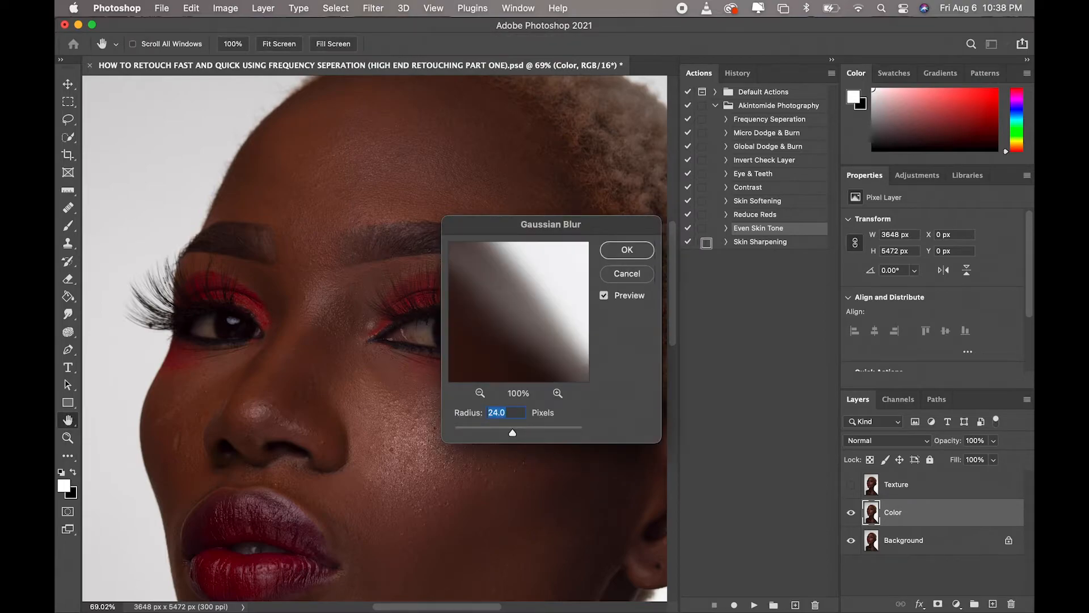
left_click(391, 346)
left_click(480, 393)
left_click(480, 392)
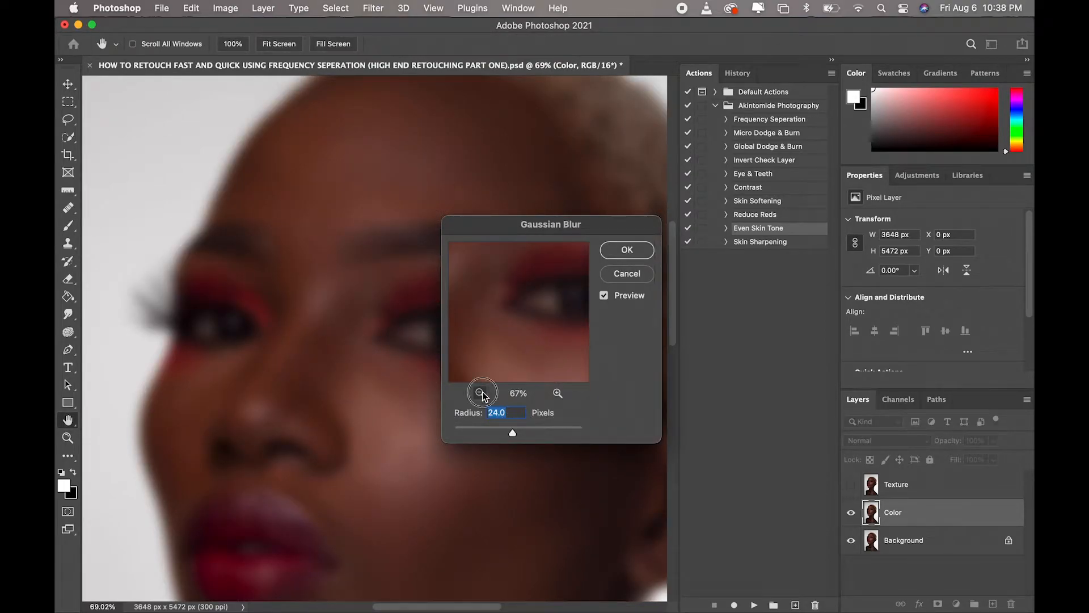
left_click_drag(528, 341, 512, 353)
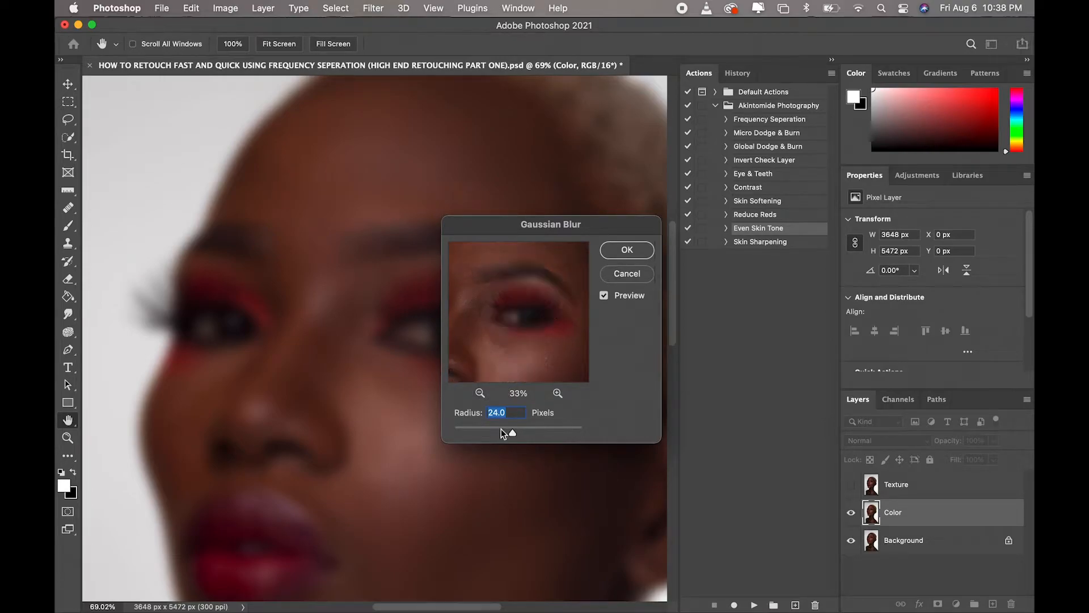
left_click_drag(514, 436, 578, 438)
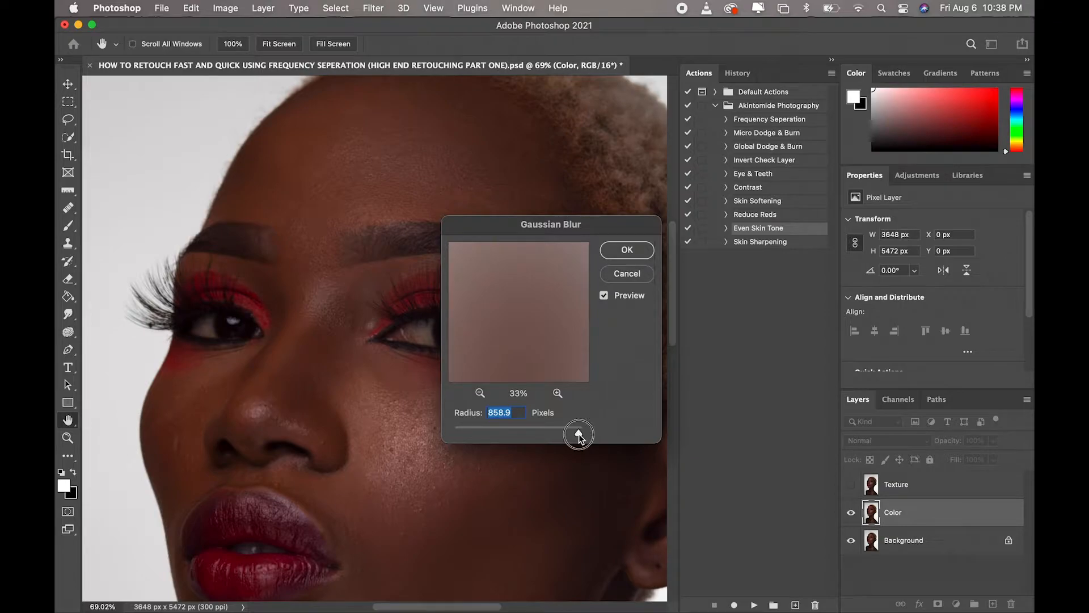
left_click_drag(580, 439, 505, 441)
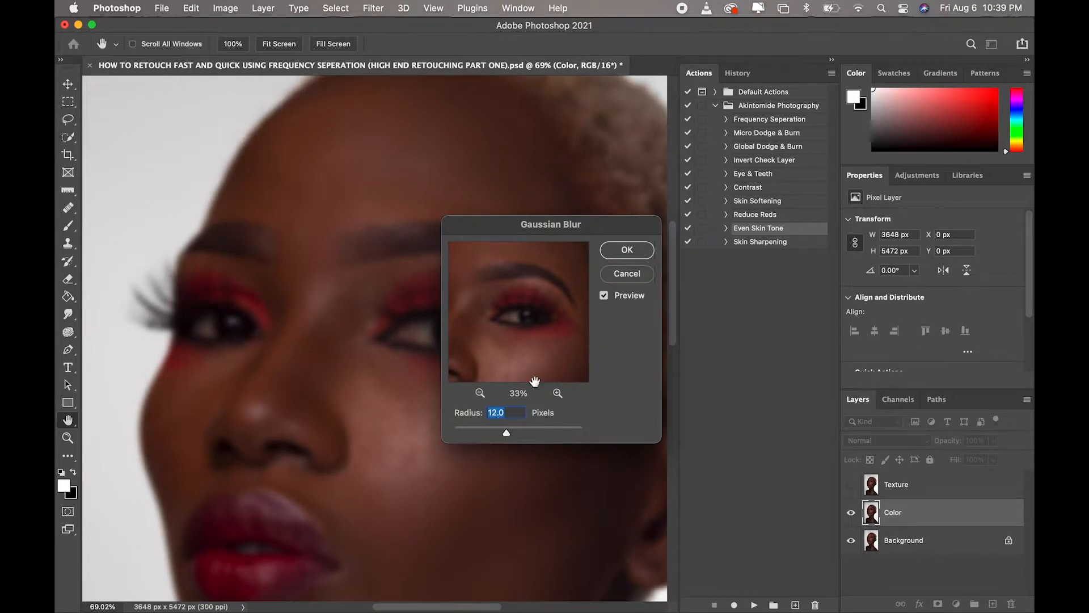
left_click(624, 252)
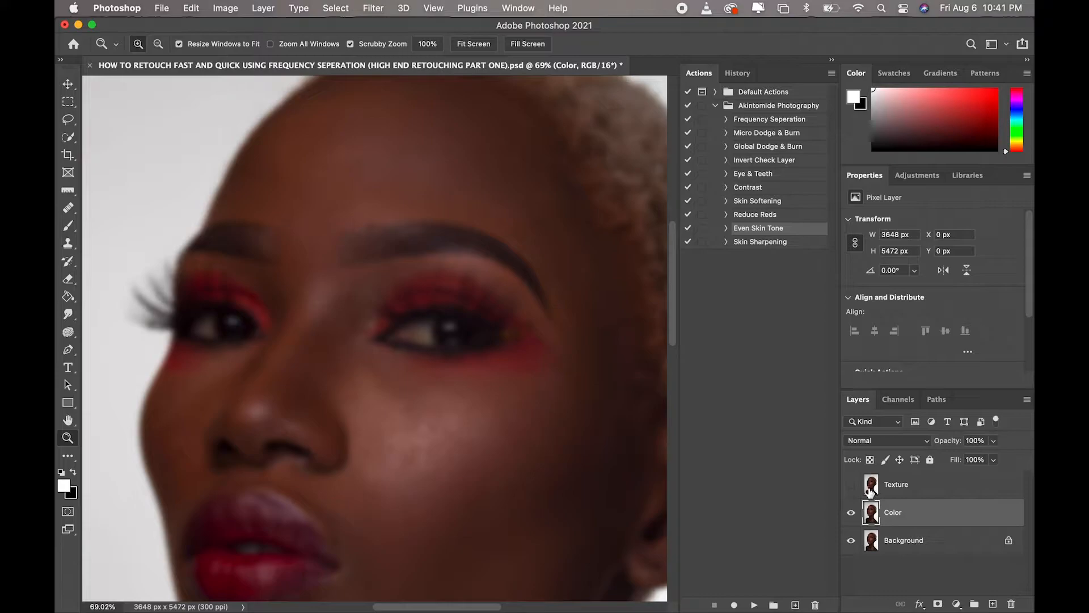
Show the Texture layer and use Apply Image on it with the Color layer as source, Subtract blending, scale 2 and offset 128.
left_click(852, 487)
left_click(902, 485)
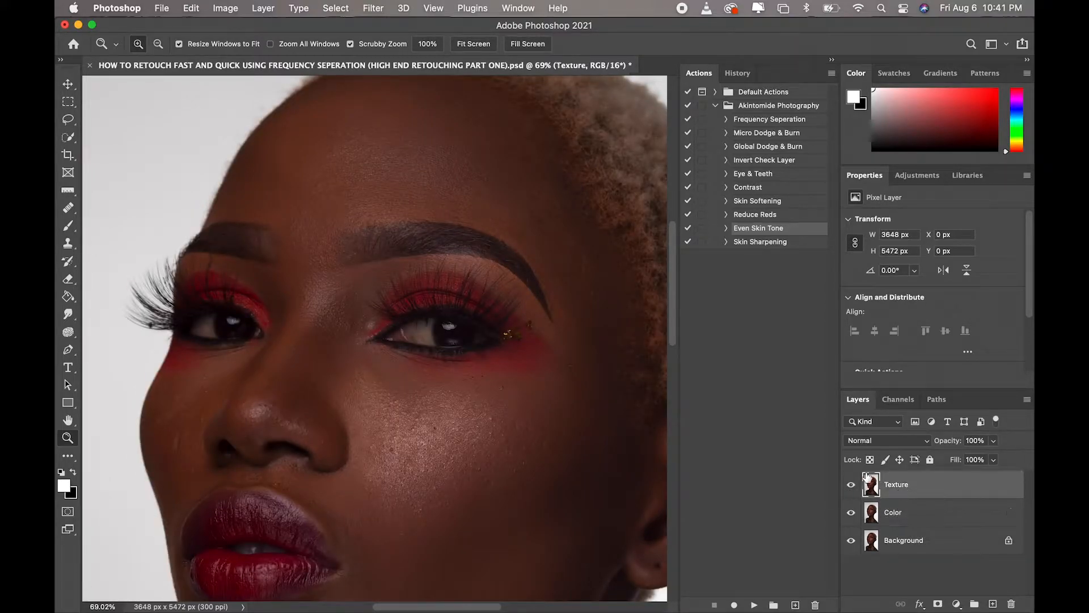
left_click(229, 9)
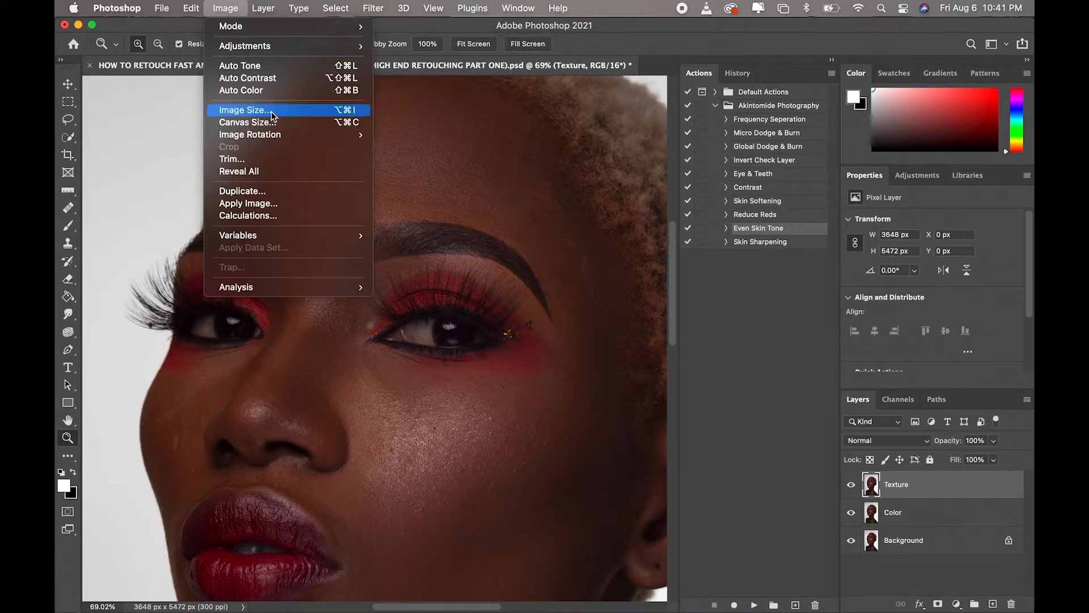
left_click(274, 203)
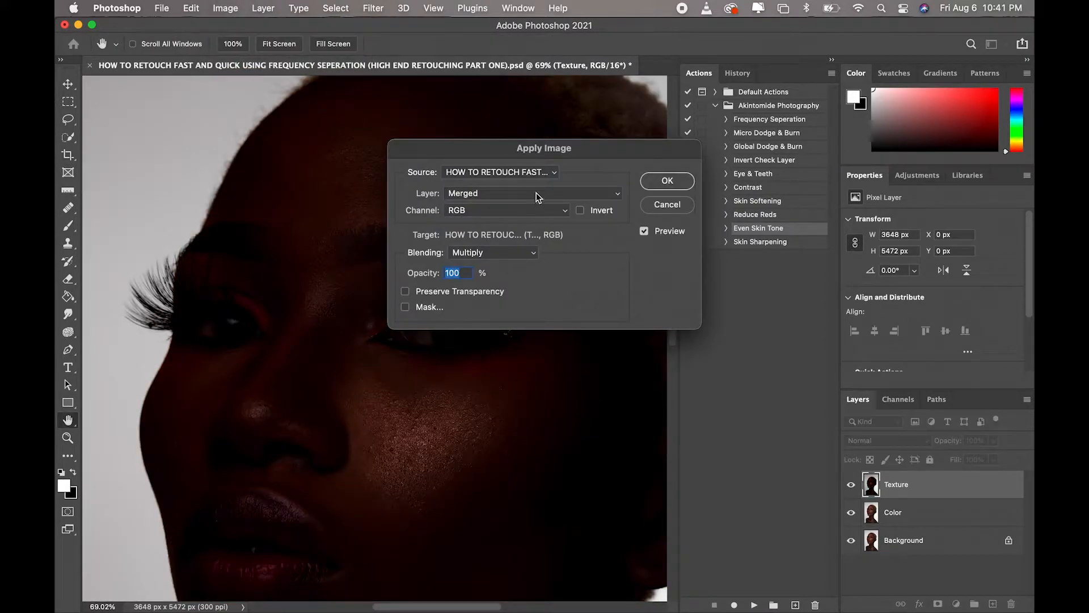
left_click(507, 193)
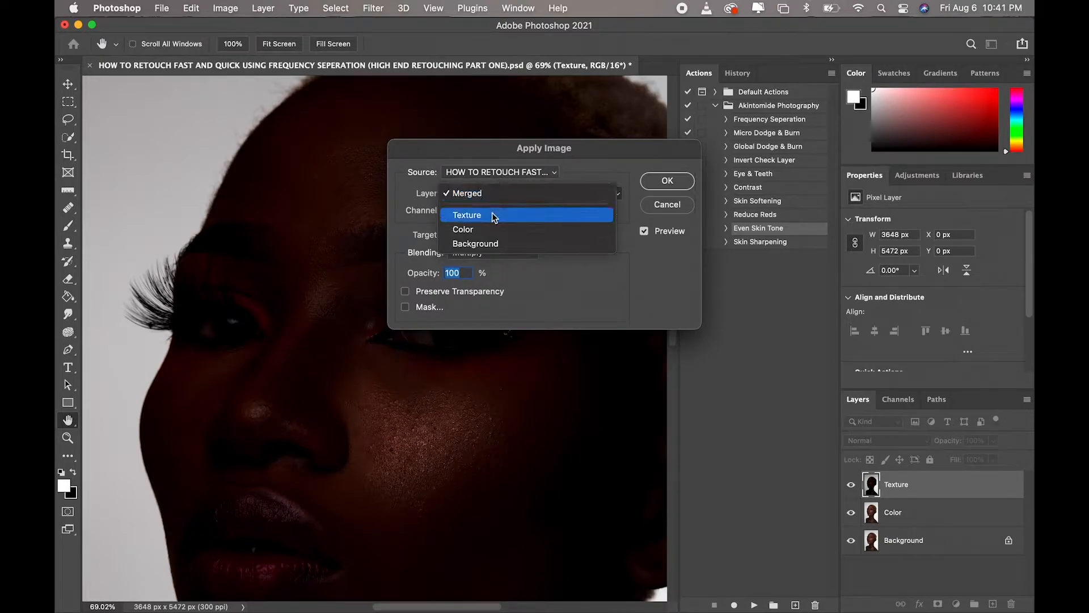
left_click(488, 228)
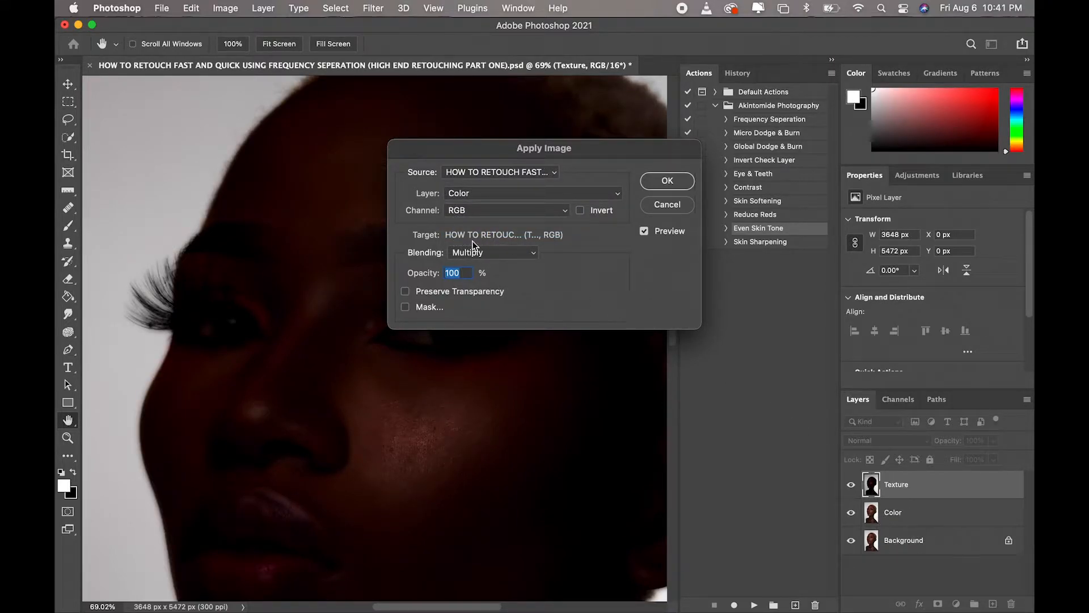
left_click(528, 253)
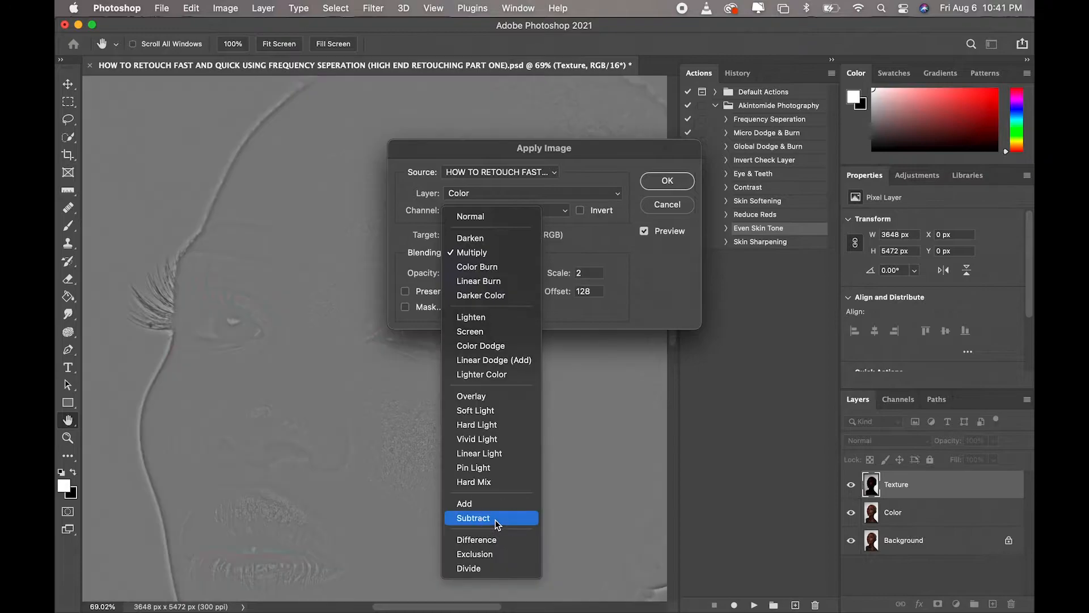
left_click(494, 519)
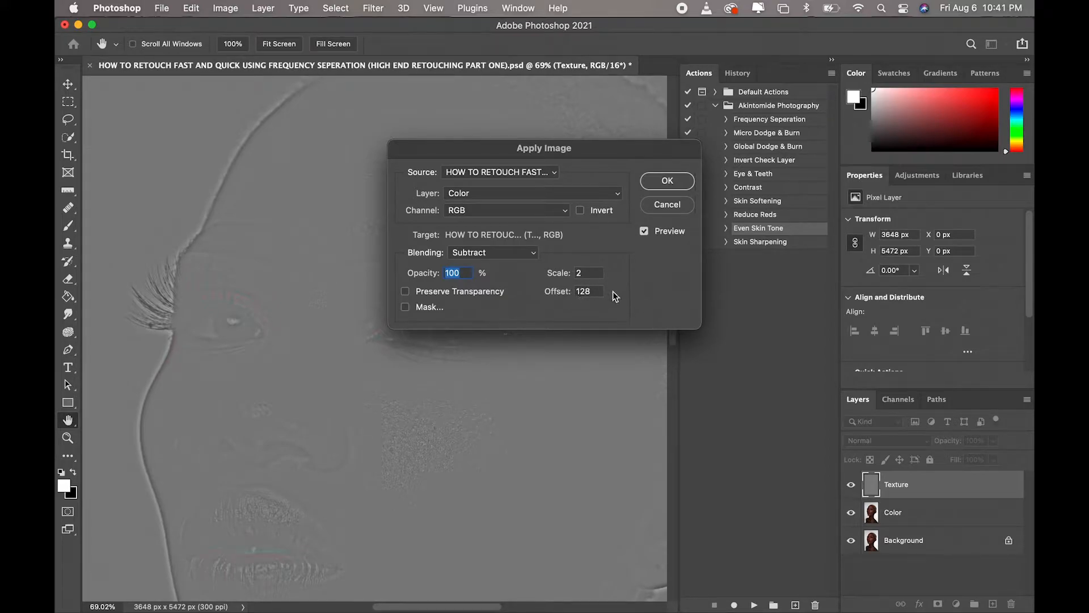
left_click(672, 185)
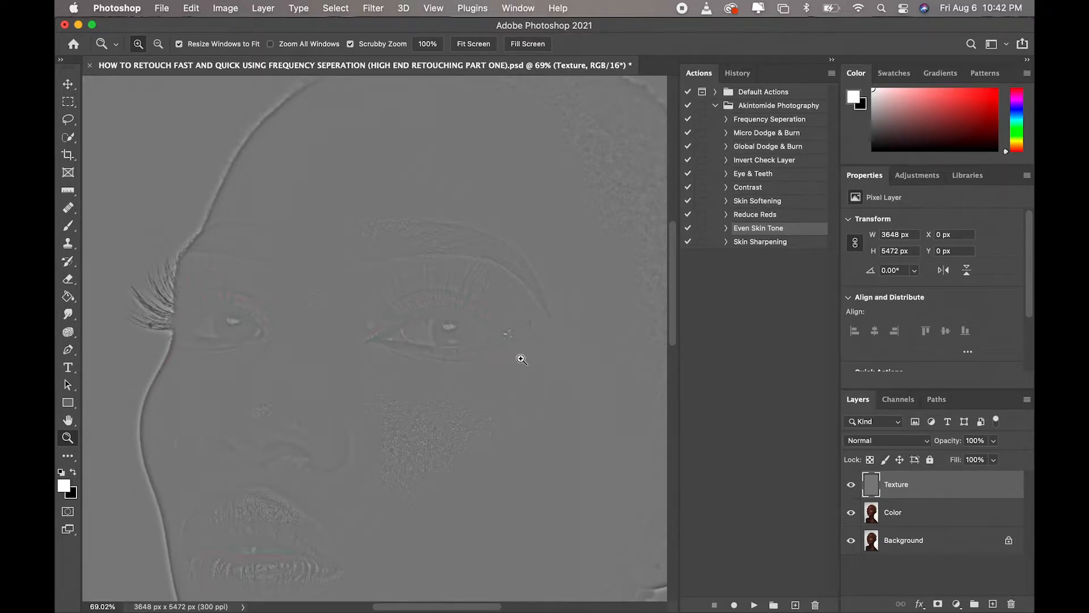
Set the Texture layer's blend mode to Linear Light.
left_click(912, 442)
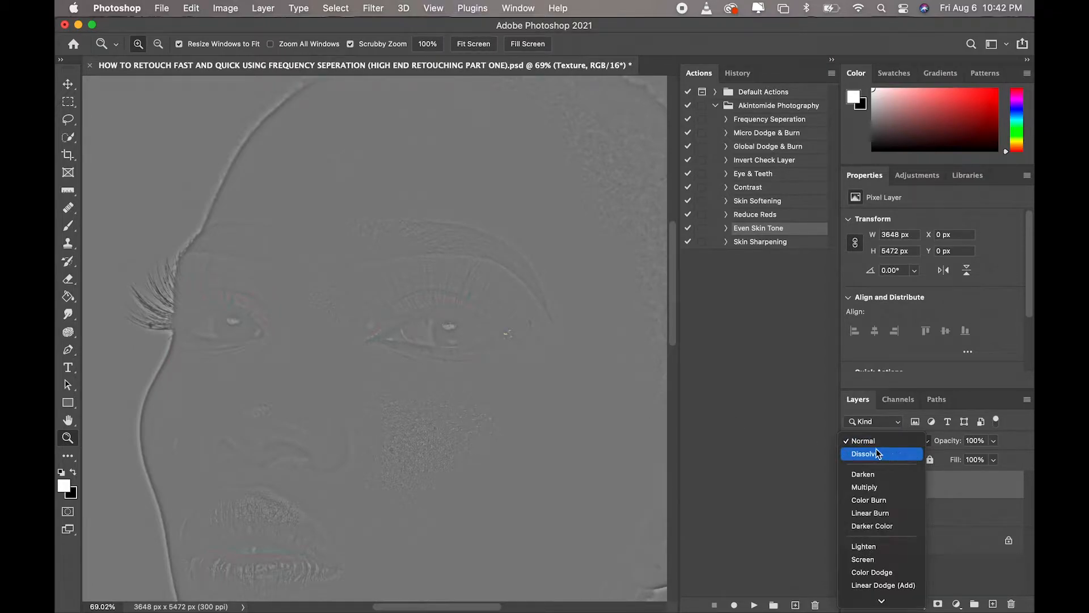
scroll(883, 548, "down", 3)
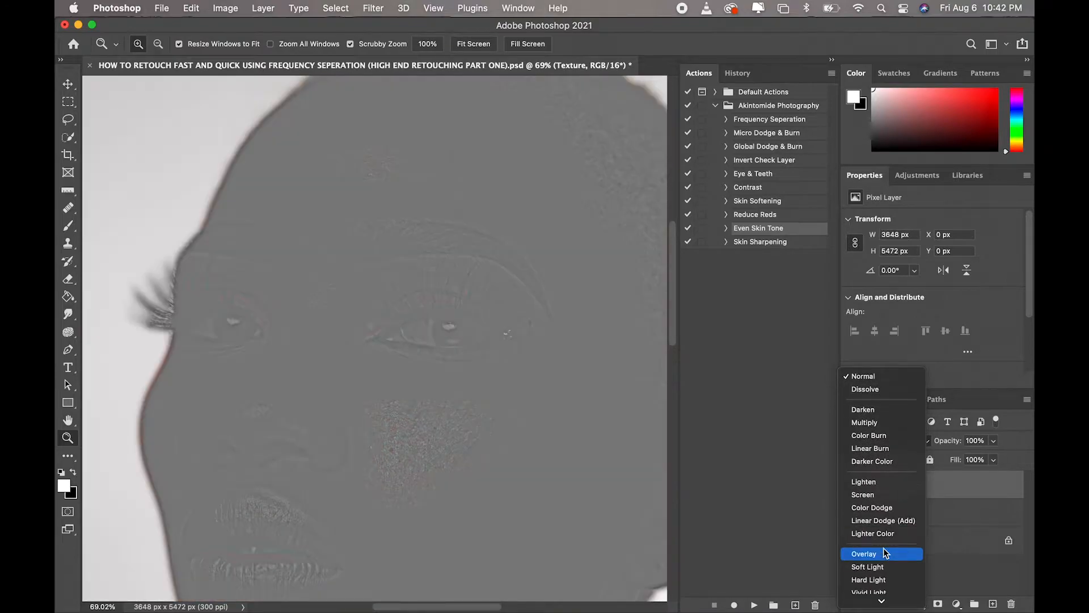
scroll(885, 553, "down", 4)
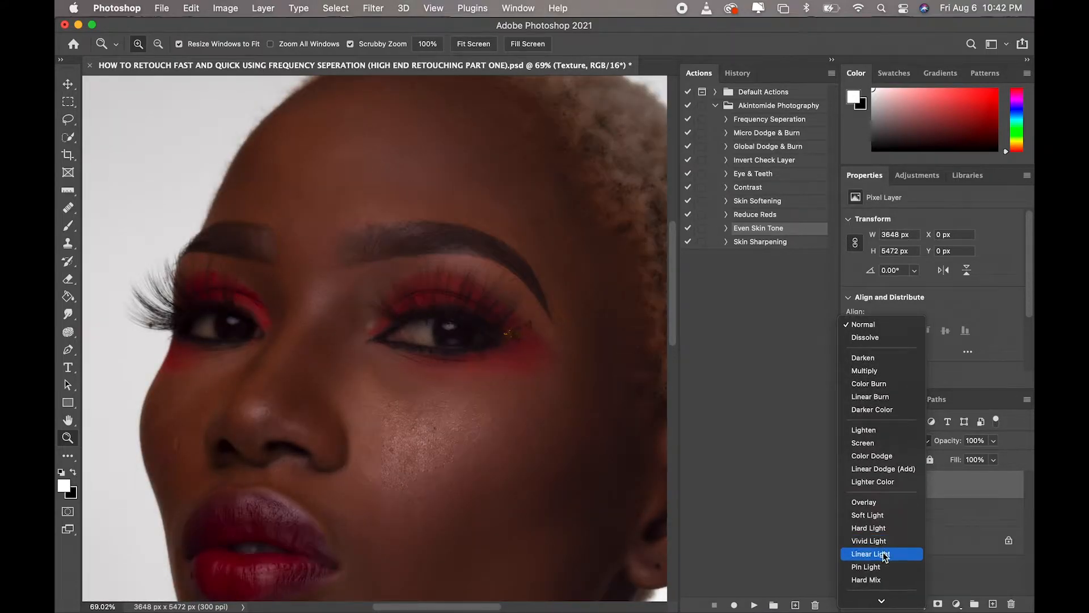
left_click(883, 554)
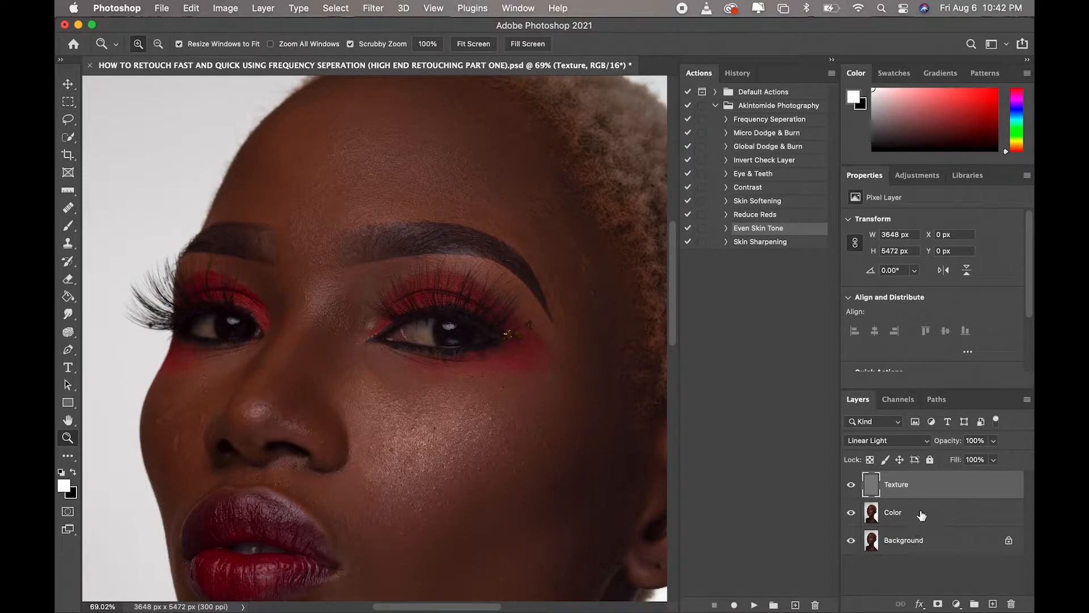
Group the Texture and Color layers and rename the group as fs.
left_click(922, 517, "shift")
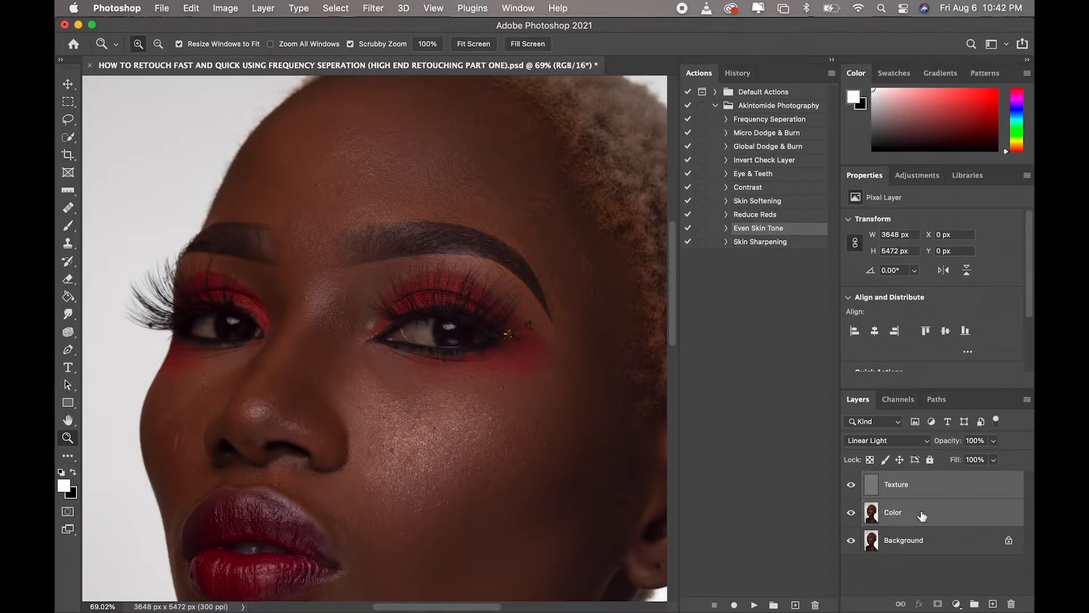
key("super+g")
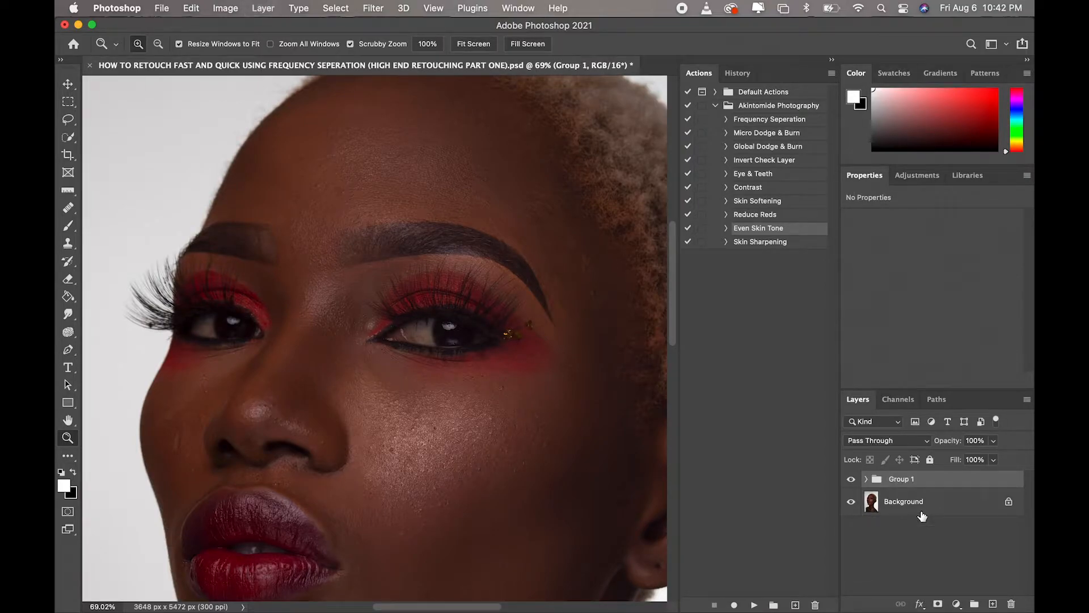
double_click(911, 479)
key("BackSpace")
type("fs")
key("Return")
On the Texture layer inside the fs group, remove blemishes from the outer cheek with the Clone Stamp at brush size 25.
left_click(866, 479)
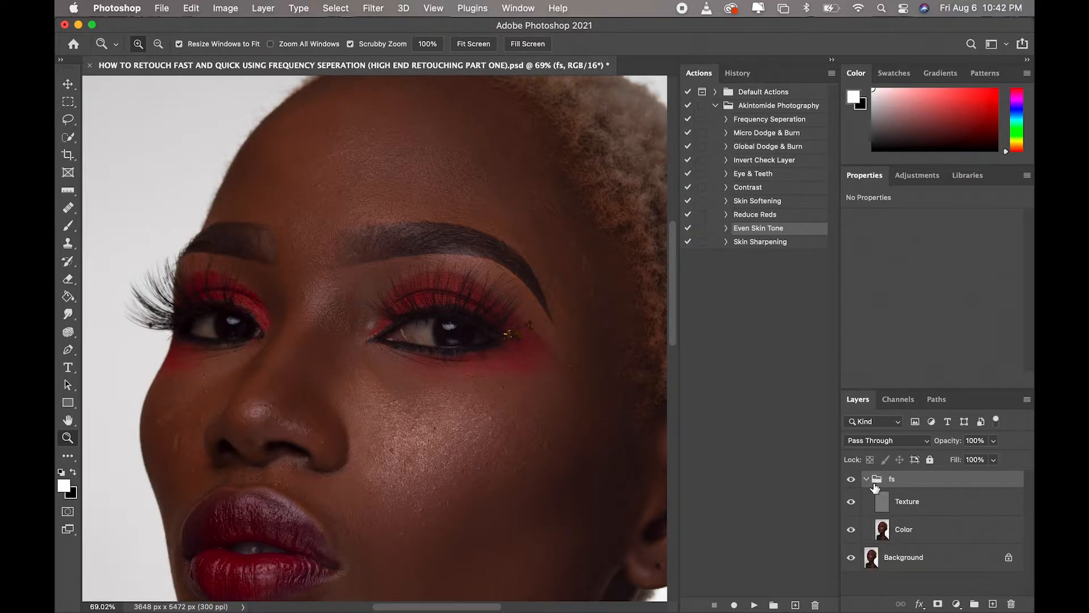
left_click(903, 504)
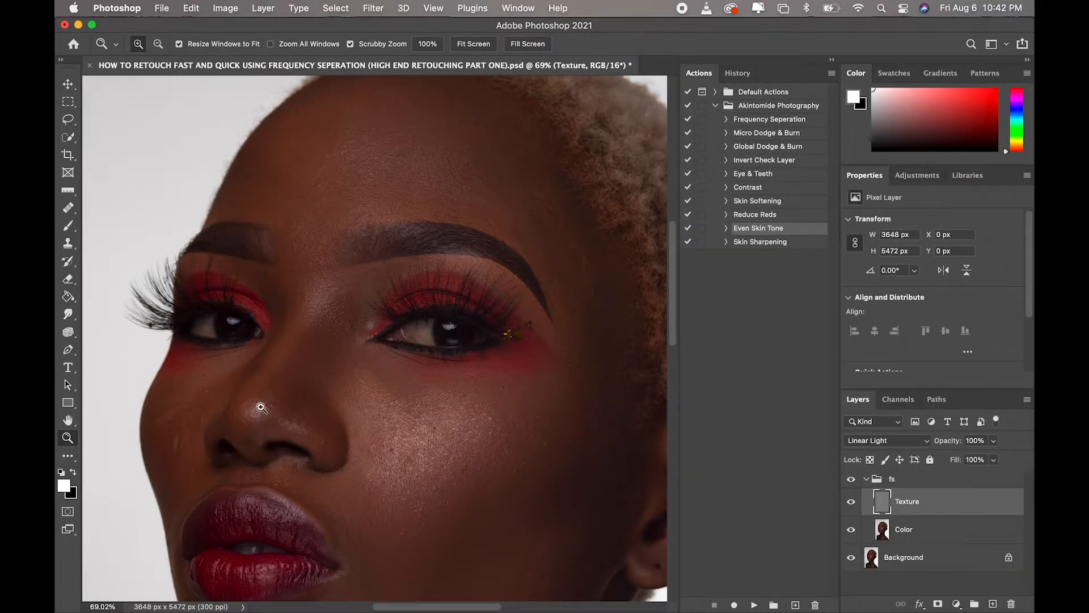
left_click(67, 244)
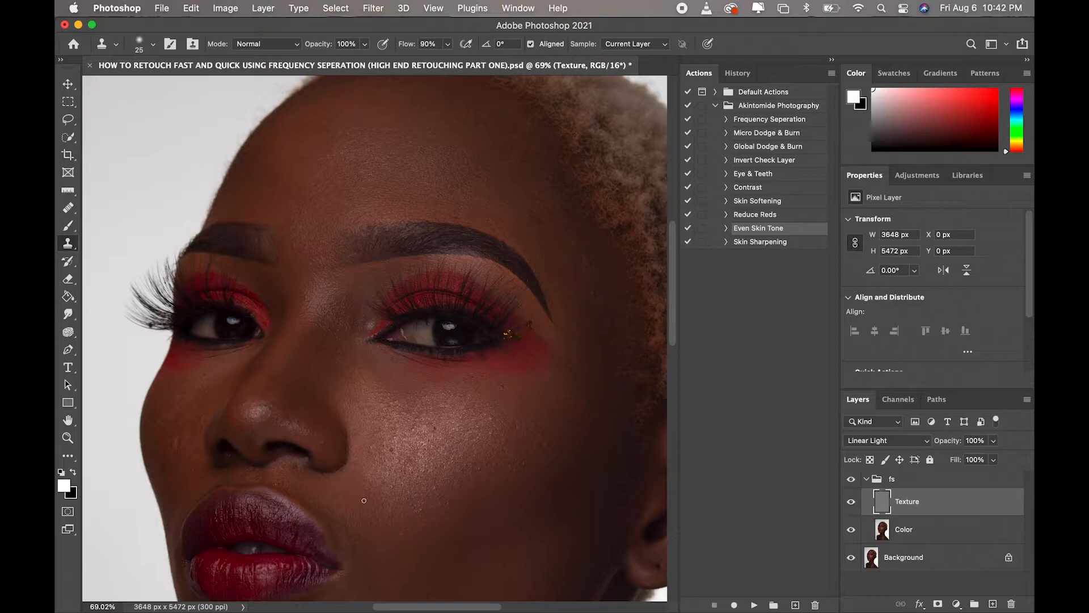
left_click(68, 438)
left_click_drag(386, 448, 404, 466)
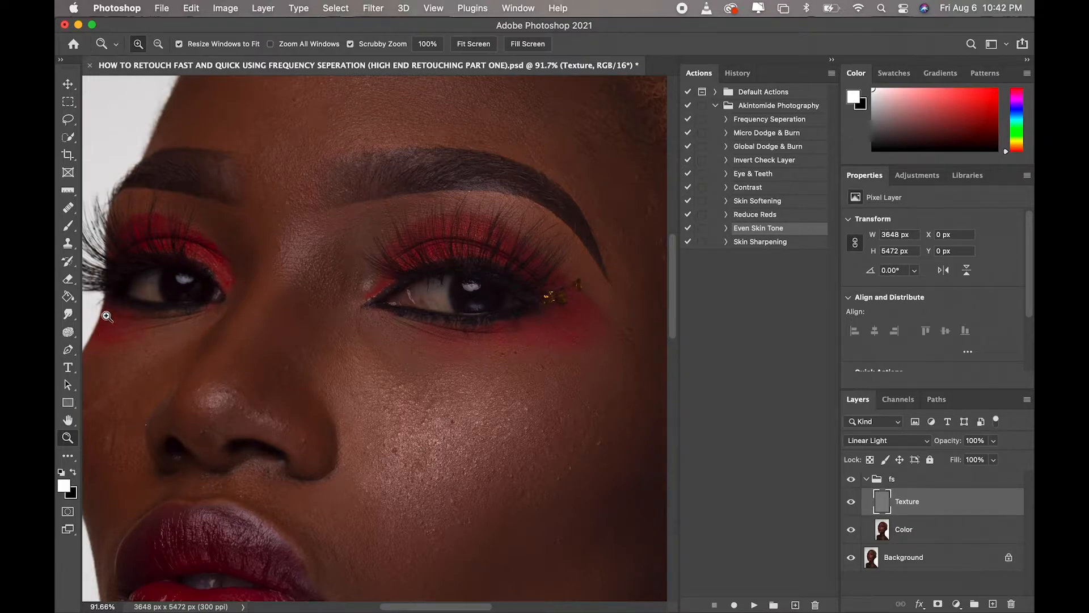
left_click(70, 209)
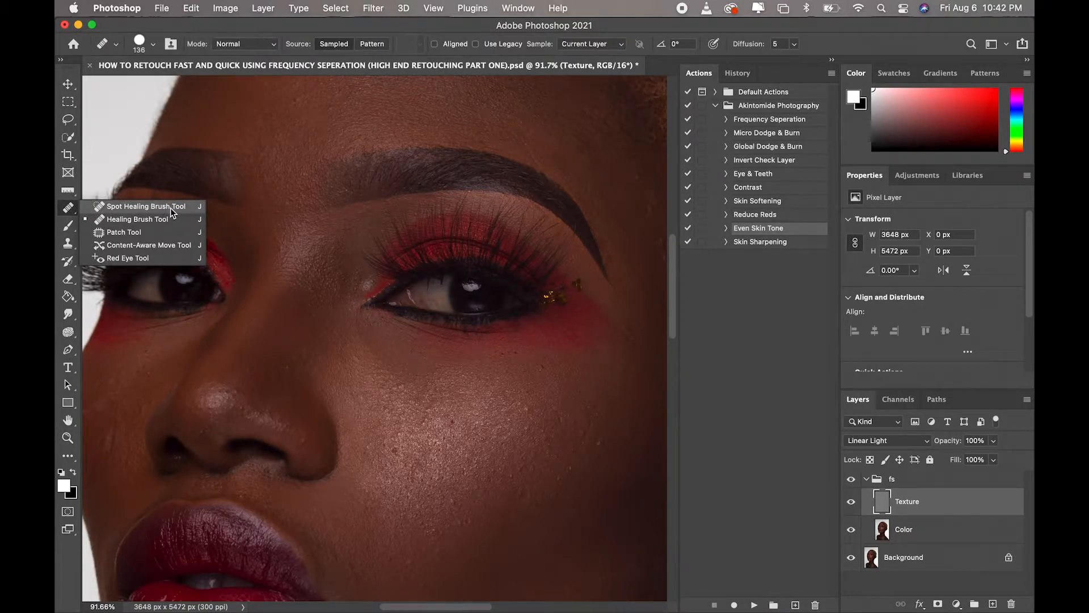
left_click(68, 244)
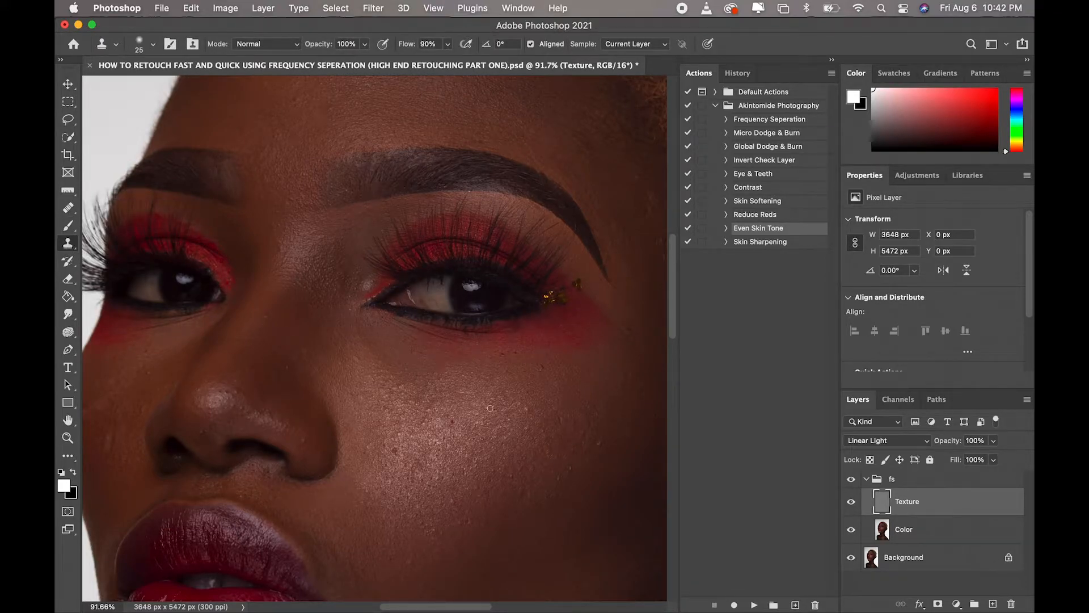
left_click(600, 453, "alt")
left_click(622, 433)
left_click(534, 394, "alt")
left_click(560, 490, "alt")
Clone clean skin texture over the blemishes on the lower cheek beside the mouth.
left_click(351, 578, "alt")
left_click(350, 564)
left_click(351, 565)
left_click(451, 545, "alt")
Clone away the texture flaws on the temple near the hairline and below the far eyebrow.
scroll(335, 347, "up", 2)
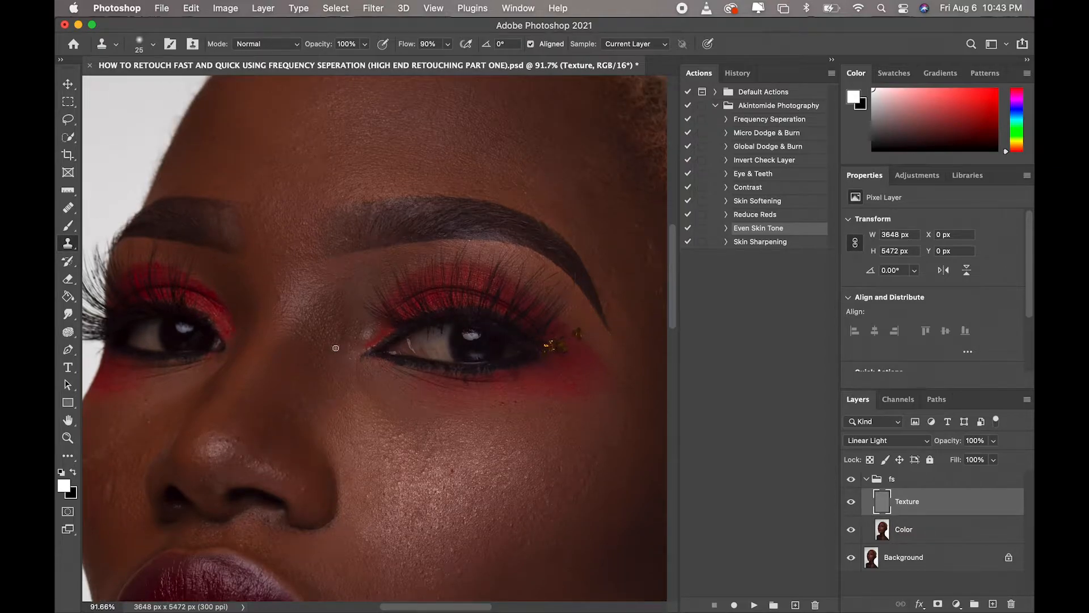
scroll(336, 348, "up", 4)
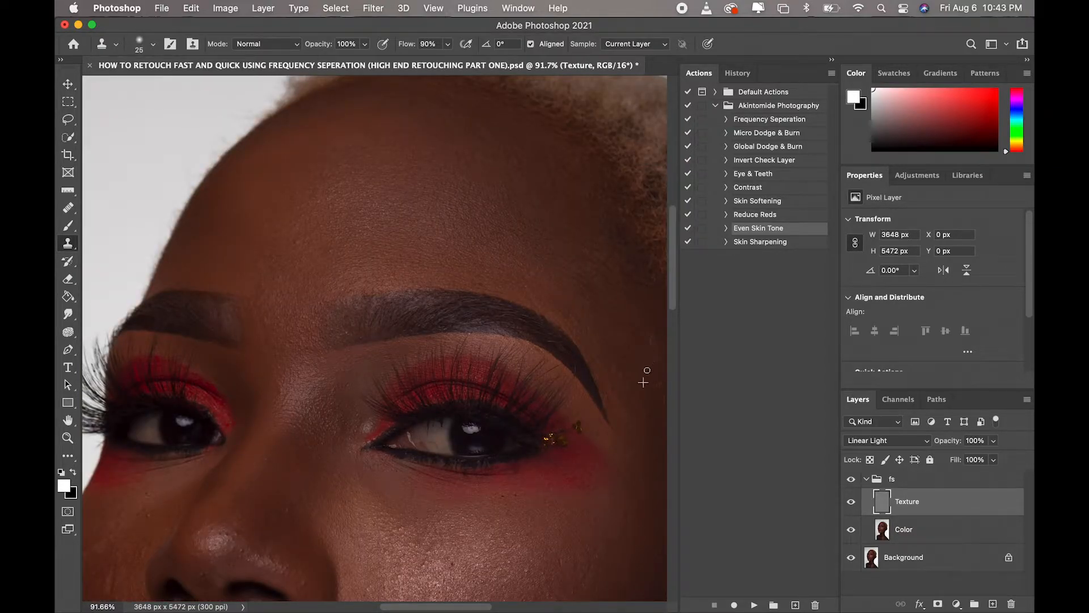
left_click_drag(648, 338, 647, 355)
left_click_drag(211, 364, 196, 366)
Enlarge the Clone Stamp brush to 35 and then to 55 for the broader skin areas.
scroll(350, 425, "down", 10)
key("bracketright")
key("bracketright")
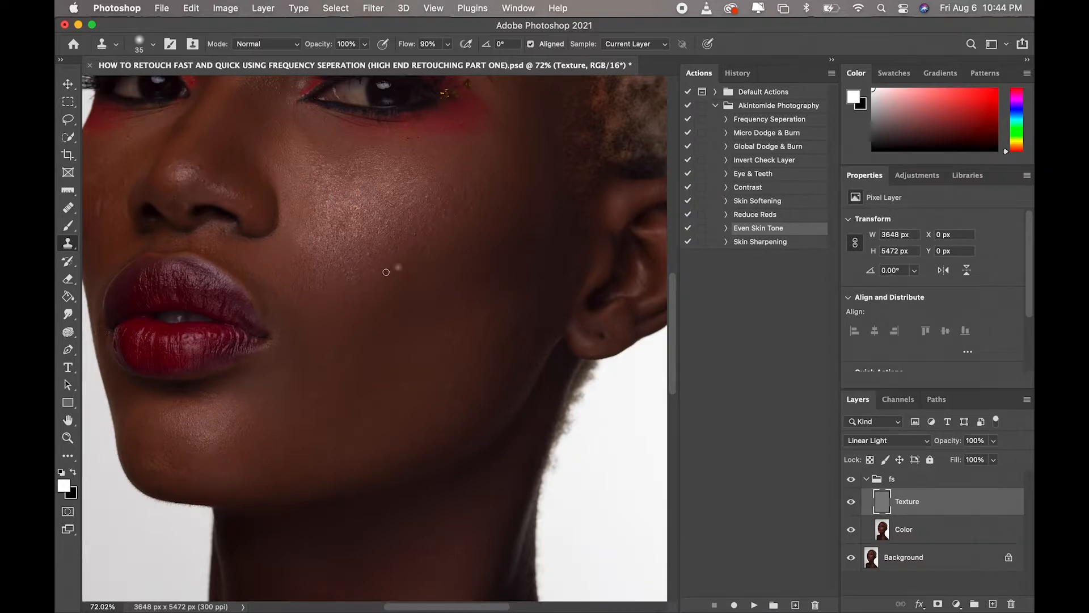
scroll(306, 238, "down", 5)
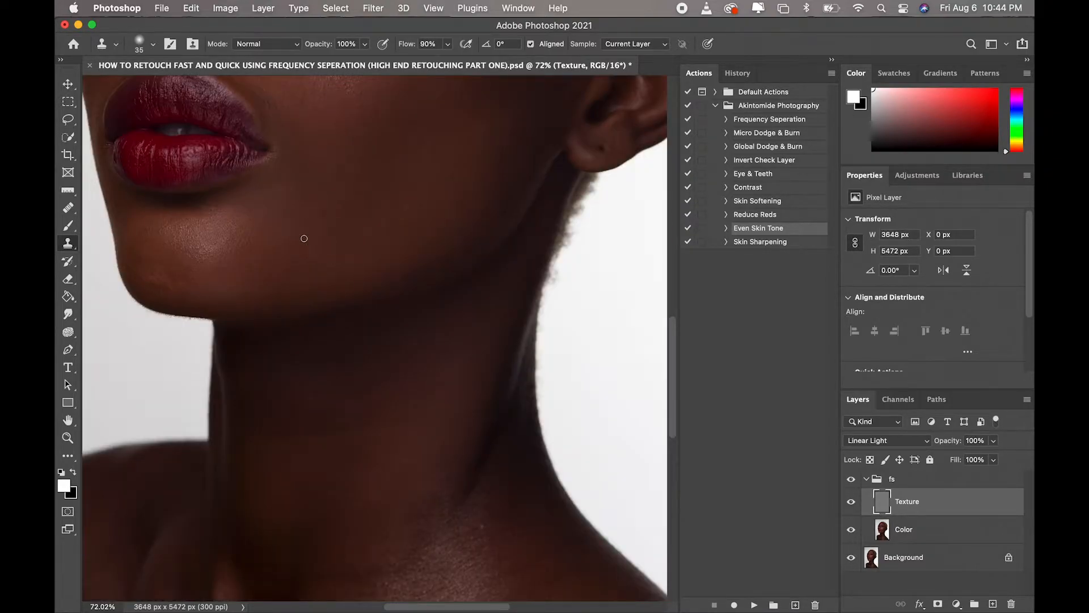
right_click(316, 224)
key("Return")
scroll(462, 231, "up", 8)
scroll(551, 234, "up", 2)
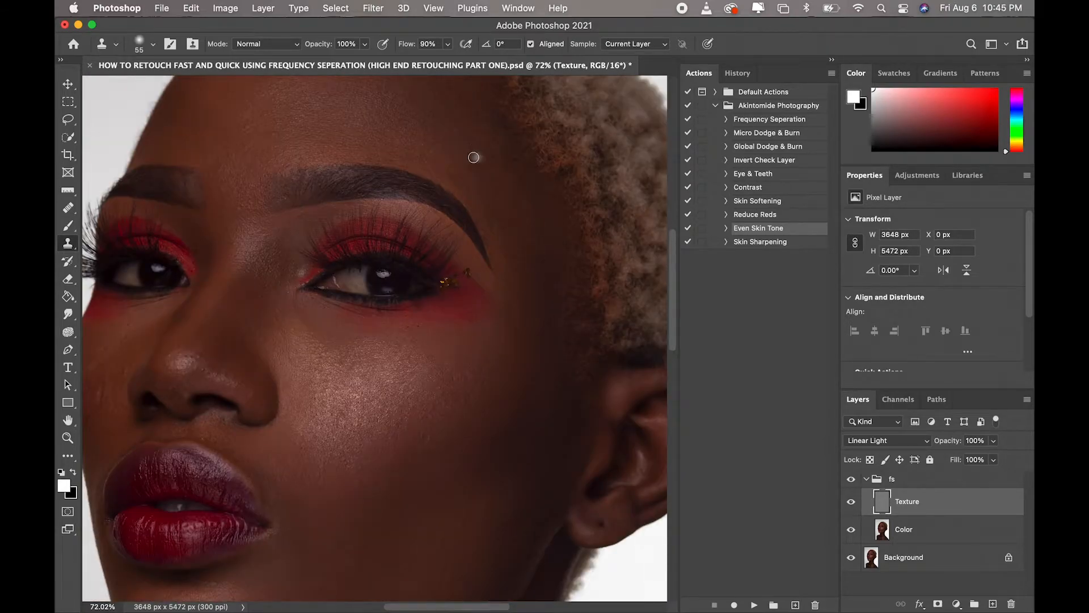
Sample clean texture on the upper cheek and clone it over the remaining blemishes on the lower face.
scroll(499, 261, "up", 4)
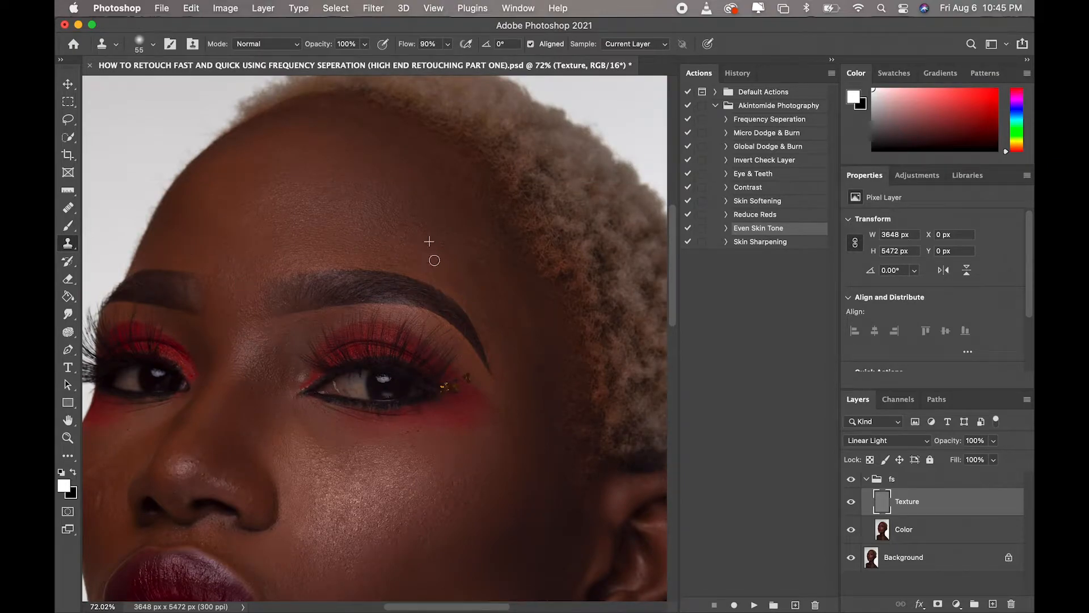
left_click(460, 487, "alt")
scroll(409, 380, "down", 7)
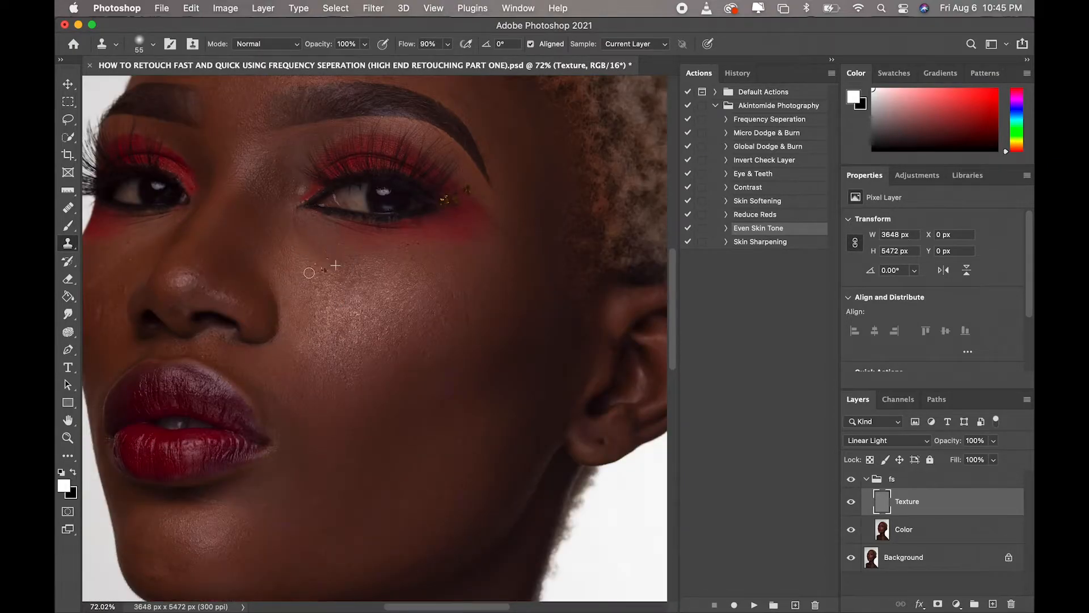
left_click(359, 537)
Examine the far cheek, jaw, neck, shoulders and forehead for remaining texture blemishes.
scroll(287, 280, "left", 7)
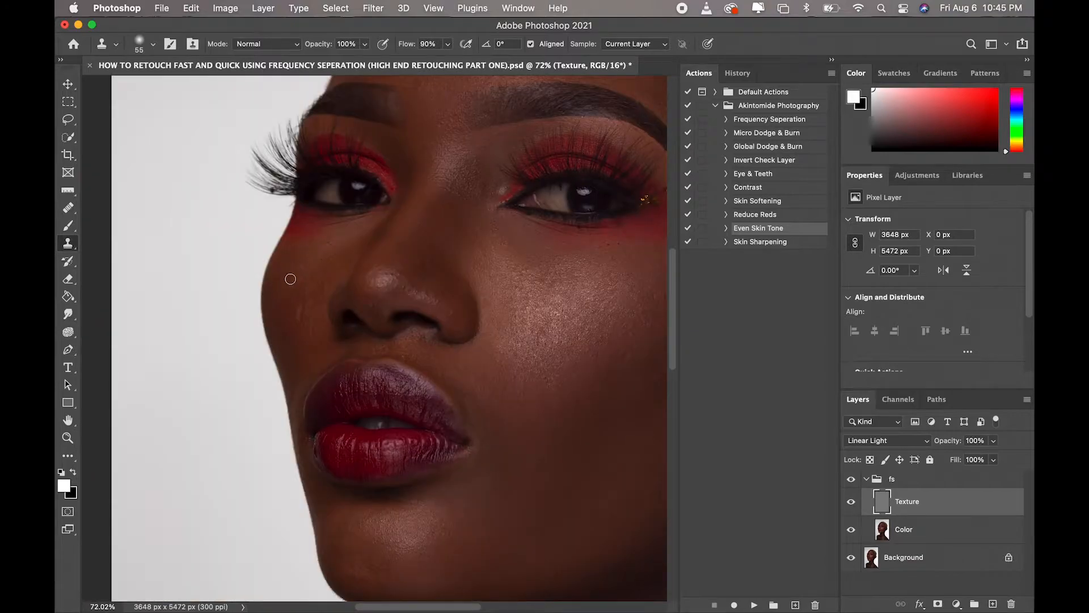
scroll(506, 284, "down", 5)
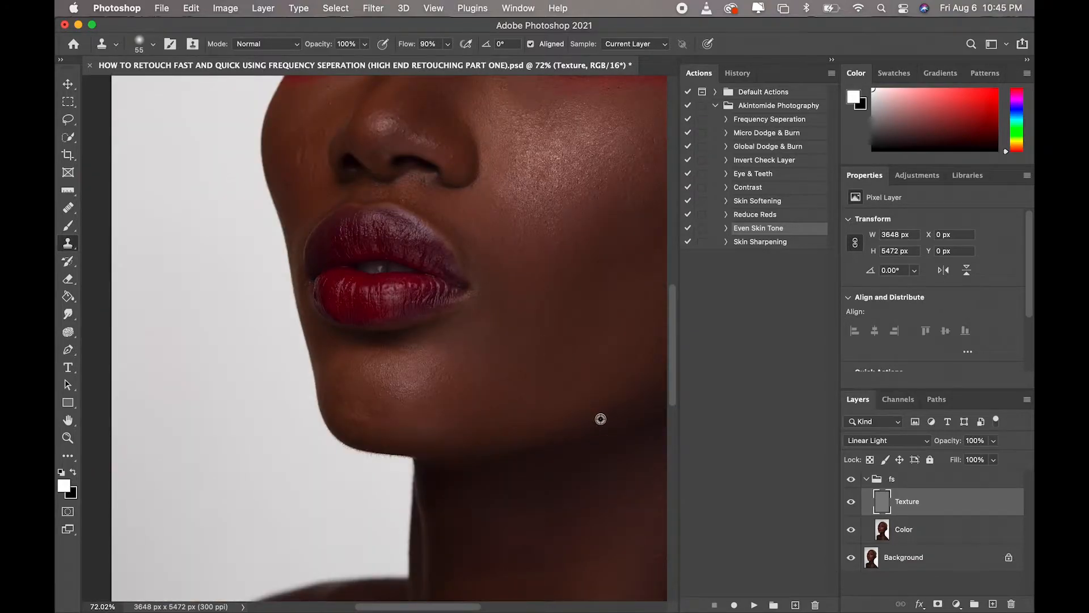
scroll(598, 418, "down", 12)
scroll(442, 482, "down", 5)
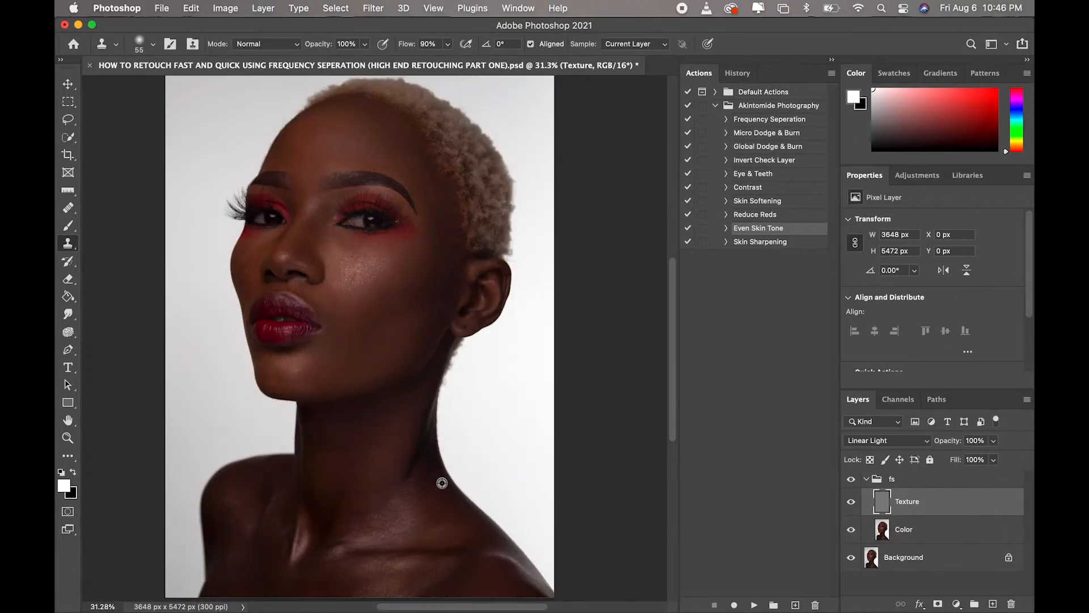
scroll(408, 494, "up", 5)
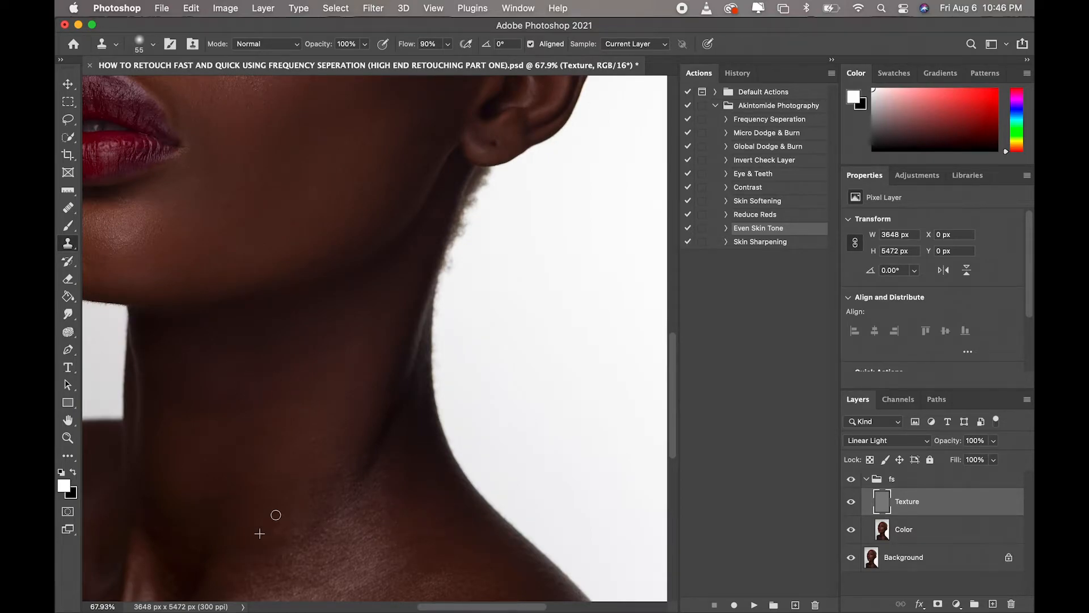
scroll(263, 540, "down", 8)
scroll(317, 334, "up", 8)
scroll(301, 270, "up", 8)
scroll(300, 230, "up", 8)
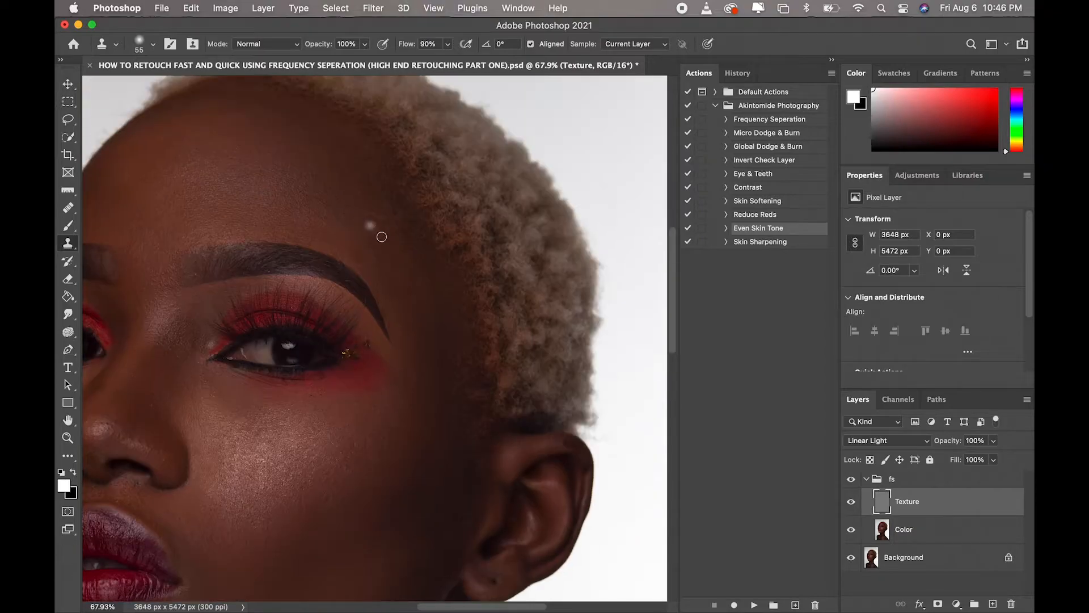
Compare the retouched face with the original by toggling the visibility of the fs group.
key("z")
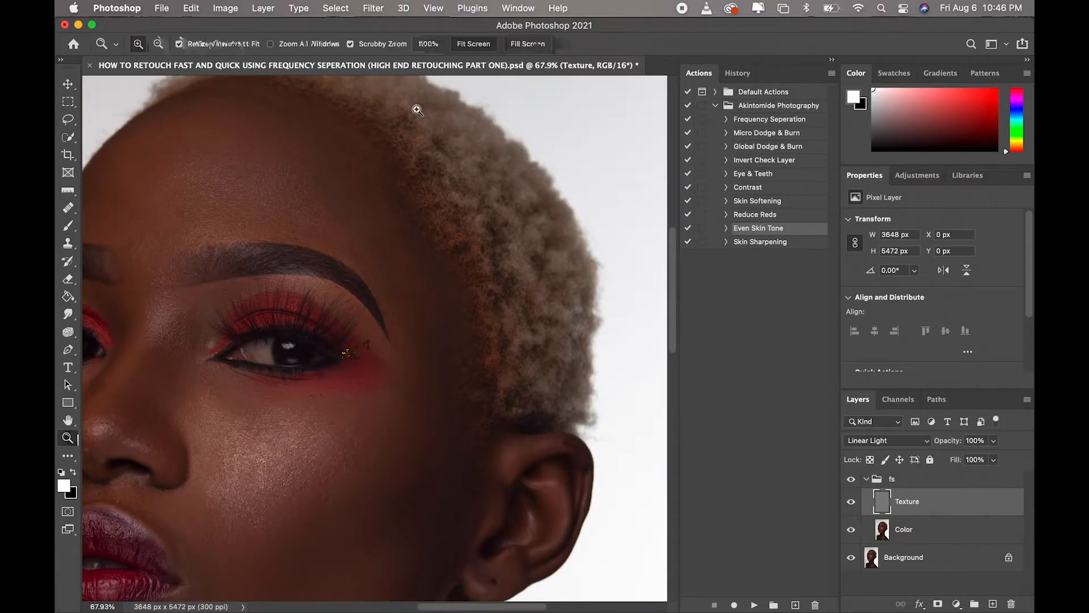
key("super+0")
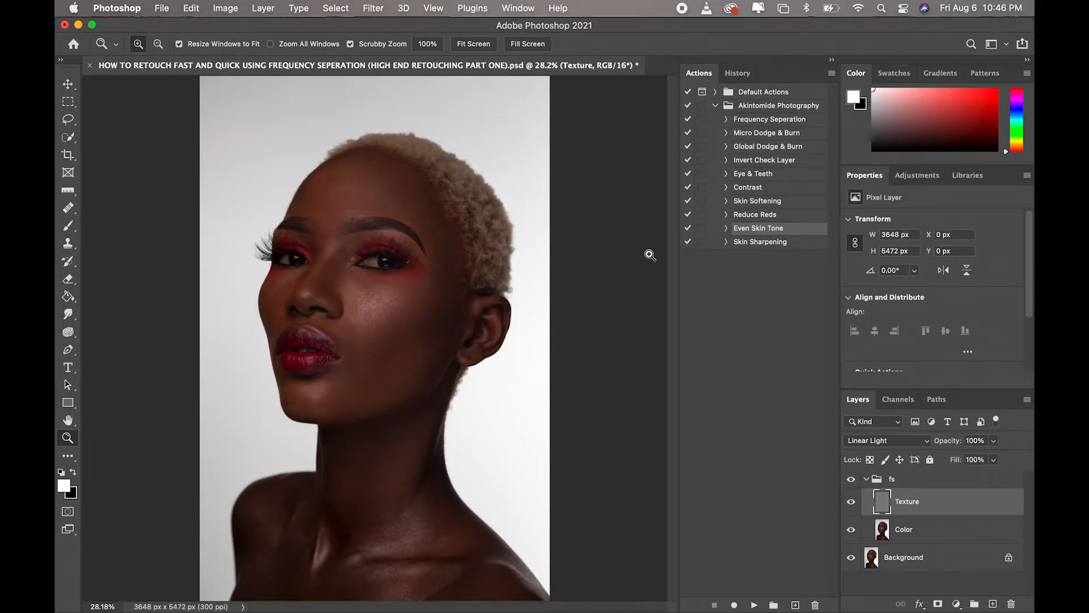
left_click_drag(373, 283, 433, 331)
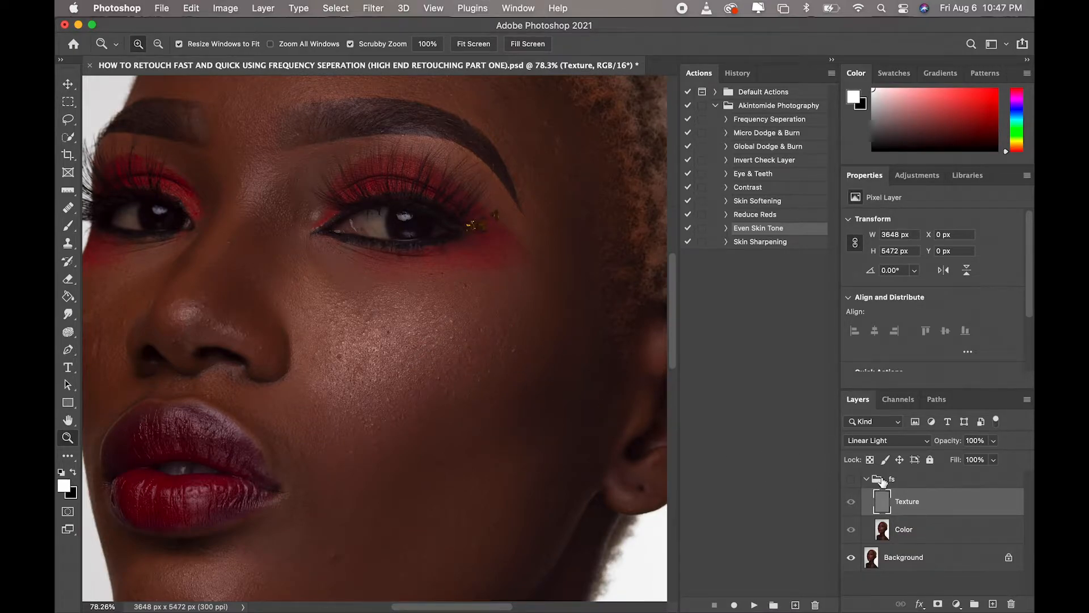
left_click(851, 482)
On the Color layer, blend the skin tones across the forehead and temple with the Mixer Brush at size 300.
left_click(940, 528)
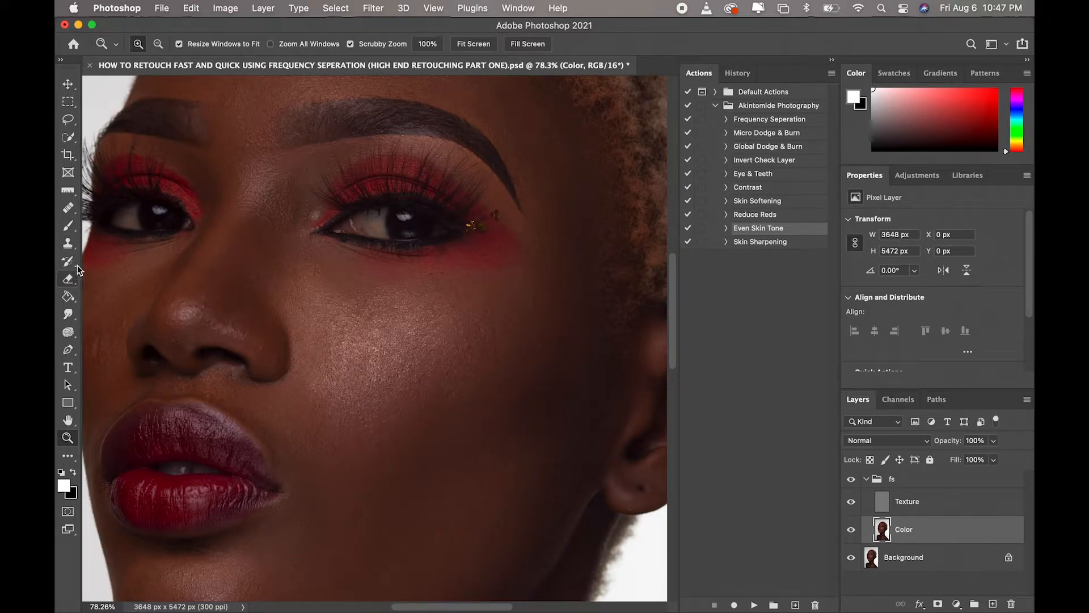
left_click_drag(73, 226, 136, 261)
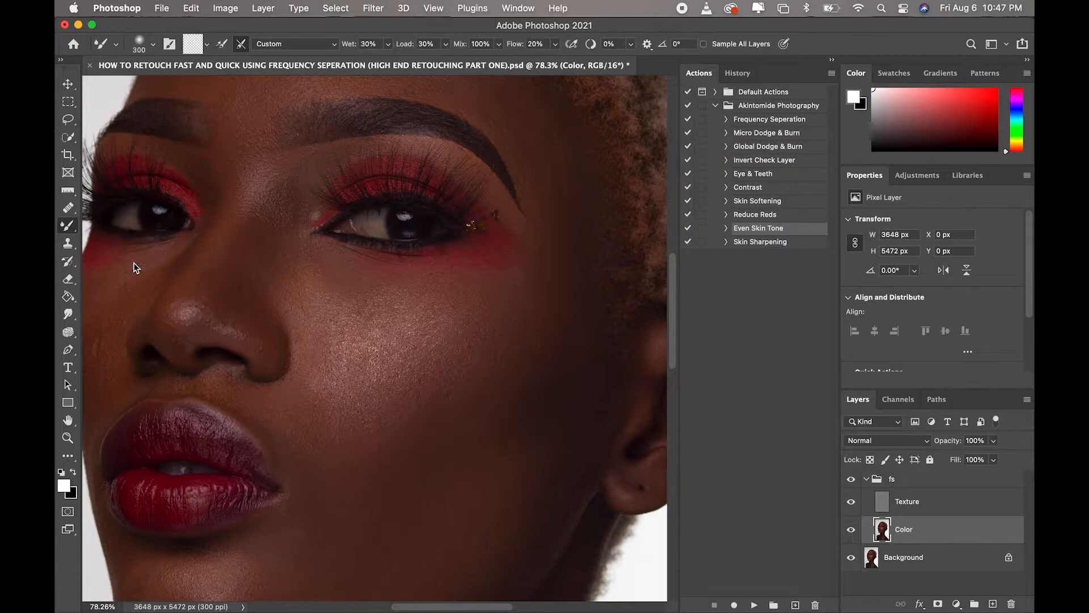
left_click(67, 439)
left_click_drag(295, 389, 252, 422)
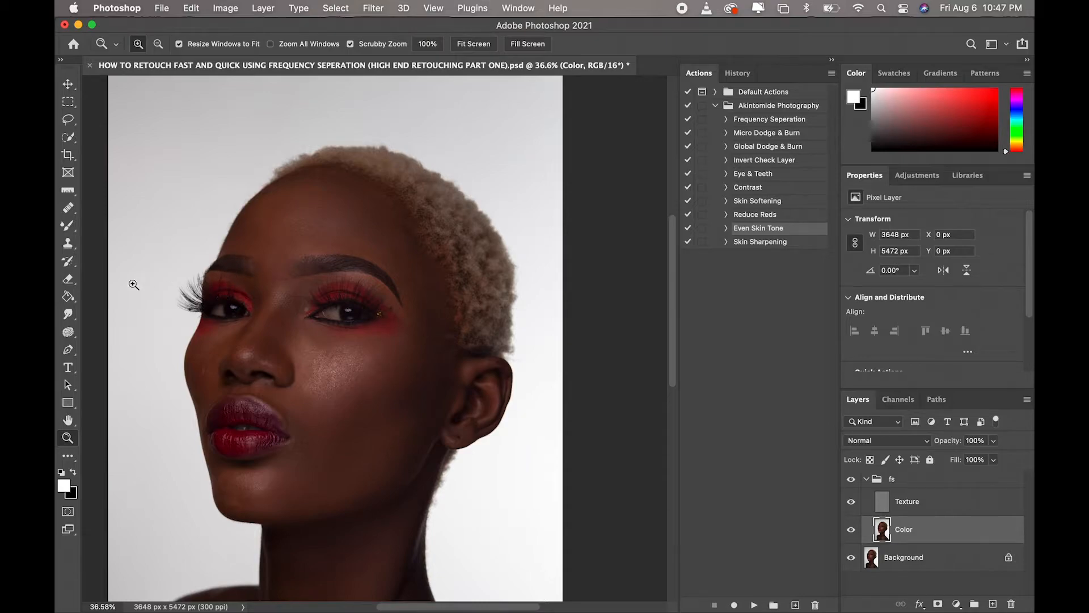
left_click(68, 225)
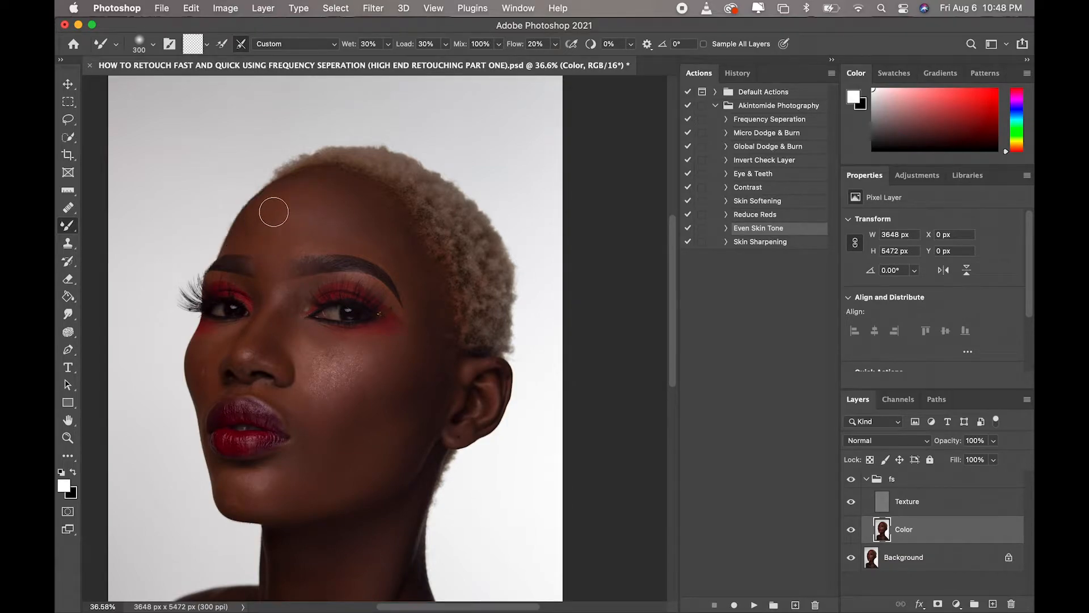
mouse_move(273, 214)
left_mouse_down()
mouse_move(316, 177)
mouse_move(339, 187)
mouse_move(302, 223)
mouse_move(379, 219)
mouse_move(398, 231)
mouse_move(389, 243)
mouse_move(389, 224)
mouse_move(403, 233)
mouse_move(404, 253)
mouse_move(389, 204)
mouse_move(403, 260)
left_mouse_up()
mouse_move(425, 347)
left_mouse_down()
mouse_move(422, 293)
mouse_move(429, 319)
mouse_move(404, 263)
left_mouse_up()
Reduce the Mixer Brush size to 175 and smooth the tonal transitions on the temple beside the eyebrow.
key("bracketleft")
key("bracketleft")
key("bracketleft")
key("bracketleft")
mouse_move(410, 282)
left_mouse_down()
mouse_move(401, 231)
mouse_move(425, 245)
mouse_move(411, 292)
left_mouse_up()
left_click_drag(425, 295, 418, 291)
Blend uneven skin tones on the cheeks, around the nose and mouth, and on the chin and forehead with the Mixer Brush.
mouse_move(322, 375)
left_mouse_down()
mouse_move(328, 401)
mouse_move(343, 378)
mouse_move(334, 402)
mouse_move(310, 377)
mouse_move(313, 392)
mouse_move(312, 351)
mouse_move(320, 365)
mouse_move(319, 350)
mouse_move(331, 358)
mouse_move(327, 380)
mouse_move(321, 372)
mouse_move(328, 394)
mouse_move(343, 377)
mouse_move(360, 373)
mouse_move(362, 383)
mouse_move(361, 371)
mouse_move(347, 368)
mouse_move(345, 387)
mouse_move(345, 363)
mouse_move(340, 384)
mouse_move(331, 379)
mouse_move(337, 396)
mouse_move(330, 371)
mouse_move(312, 387)
left_mouse_up()
mouse_move(306, 428)
left_mouse_down()
mouse_move(290, 418)
mouse_move(304, 430)
mouse_move(288, 488)
mouse_move(311, 469)
mouse_move(323, 494)
mouse_move(323, 448)
mouse_move(342, 462)
mouse_move(382, 419)
mouse_move(418, 408)
mouse_move(401, 467)
mouse_move(392, 462)
mouse_move(400, 440)
mouse_move(364, 435)
mouse_move(365, 488)
mouse_move(347, 493)
mouse_move(363, 469)
mouse_move(291, 460)
mouse_move(282, 391)
left_mouse_up()
mouse_move(294, 319)
left_mouse_down()
mouse_move(271, 354)
mouse_move(285, 320)
mouse_move(274, 295)
mouse_move(246, 347)
mouse_move(200, 367)
mouse_move(214, 340)
mouse_move(225, 334)
mouse_move(207, 393)
left_mouse_up()
mouse_move(245, 495)
left_mouse_down()
mouse_move(258, 483)
mouse_move(241, 499)
left_mouse_up()
mouse_move(400, 256)
left_mouse_down()
mouse_move(401, 233)
mouse_move(415, 257)
mouse_move(429, 256)
mouse_move(404, 238)
left_mouse_up()
mouse_move(427, 307)
left_mouse_down()
mouse_move(408, 283)
mouse_move(408, 301)
mouse_move(401, 228)
mouse_move(366, 186)
mouse_move(360, 195)
mouse_move(340, 179)
mouse_move(281, 196)
left_mouse_up()
scroll(355, 274, "down", 5)
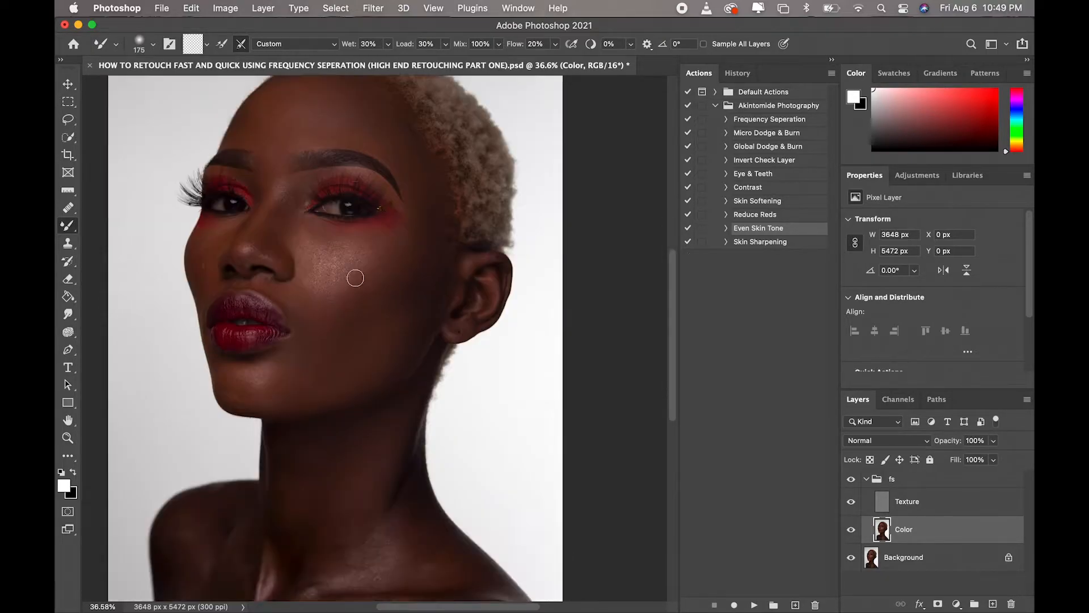
left_click_drag(304, 234, 290, 214)
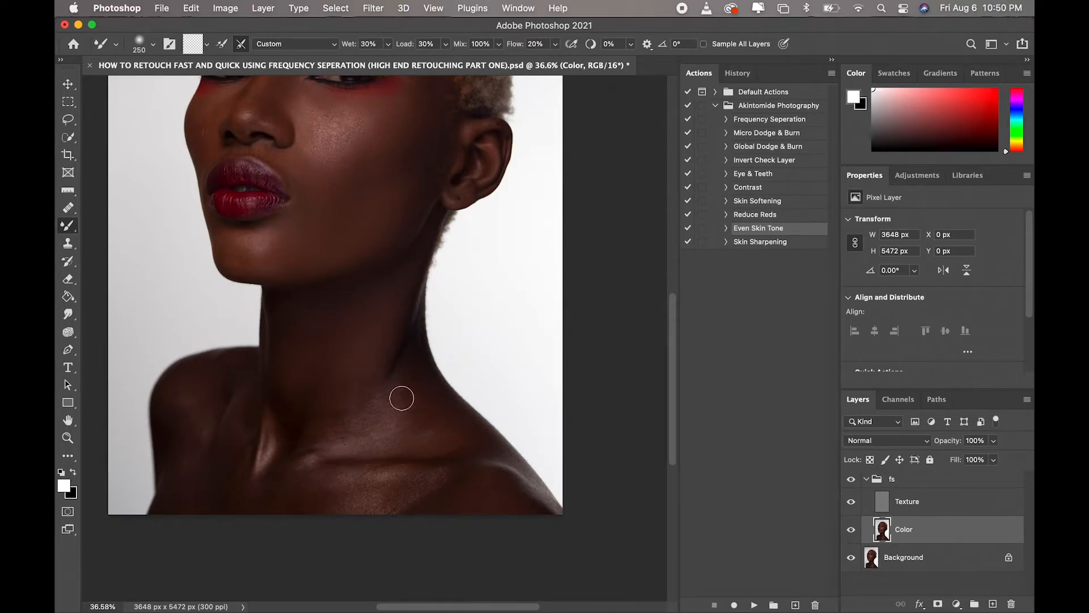
Smooth the skin tones on the neck base, shoulders and chest with the Mixer Brush at size 250.
left_click(410, 416)
left_click(427, 450)
left_click(248, 425)
left_click(189, 484)
left_click(173, 492)
left_click(191, 502)
left_click(236, 505)
left_click(243, 484)
left_click(270, 489)
left_click(354, 502)
left_click(403, 501)
left_click(395, 473)
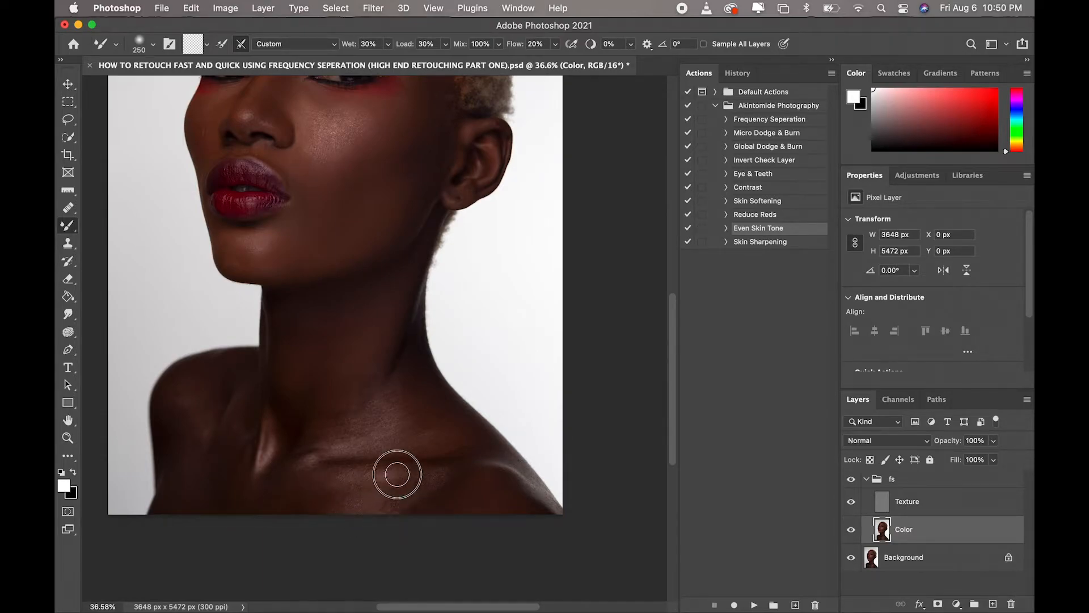
Reduce the Mixer Brush size to 175 and blend the skin tones along the collarbone and upper chest.
key("bracketleft")
key("bracketleft")
left_click(360, 477)
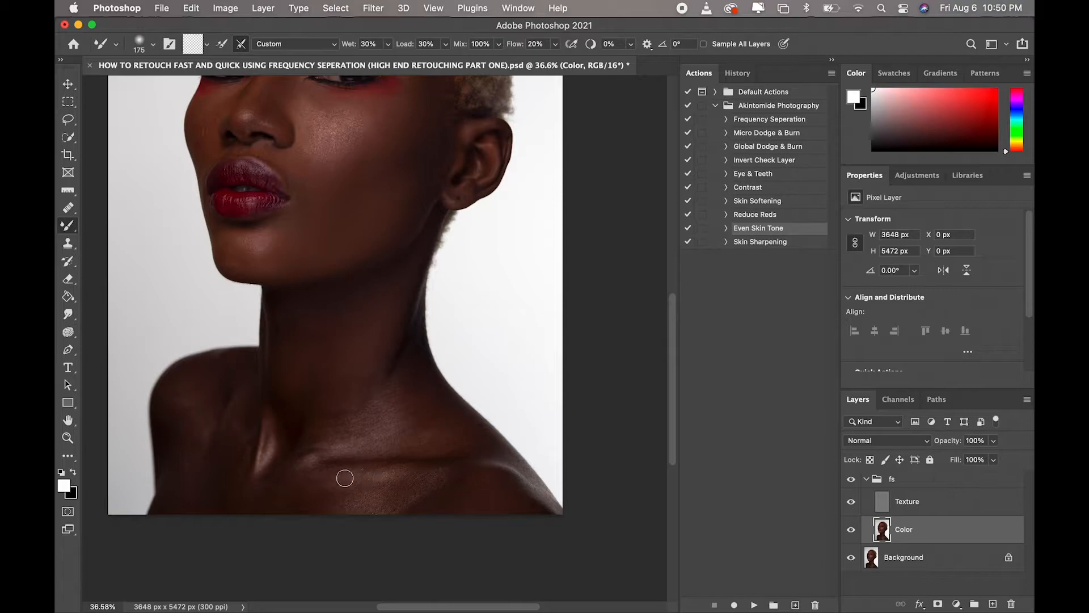
left_click(306, 461)
left_click(312, 462)
left_click(359, 432)
Fit the whole portrait in view and toggle the fs group's visibility to compare before and after.
left_click(73, 438)
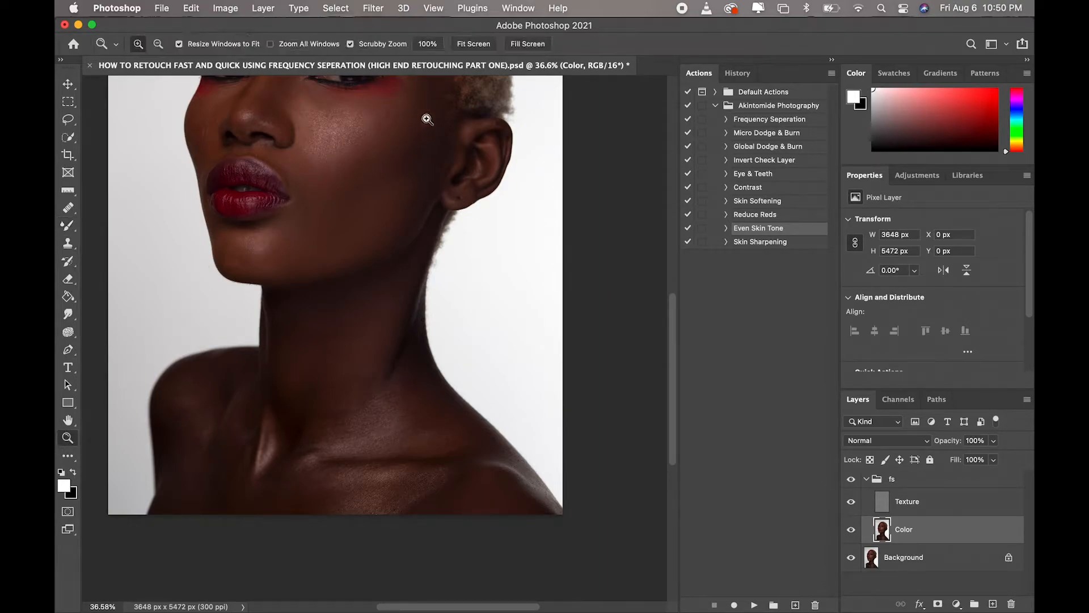
left_click(480, 46)
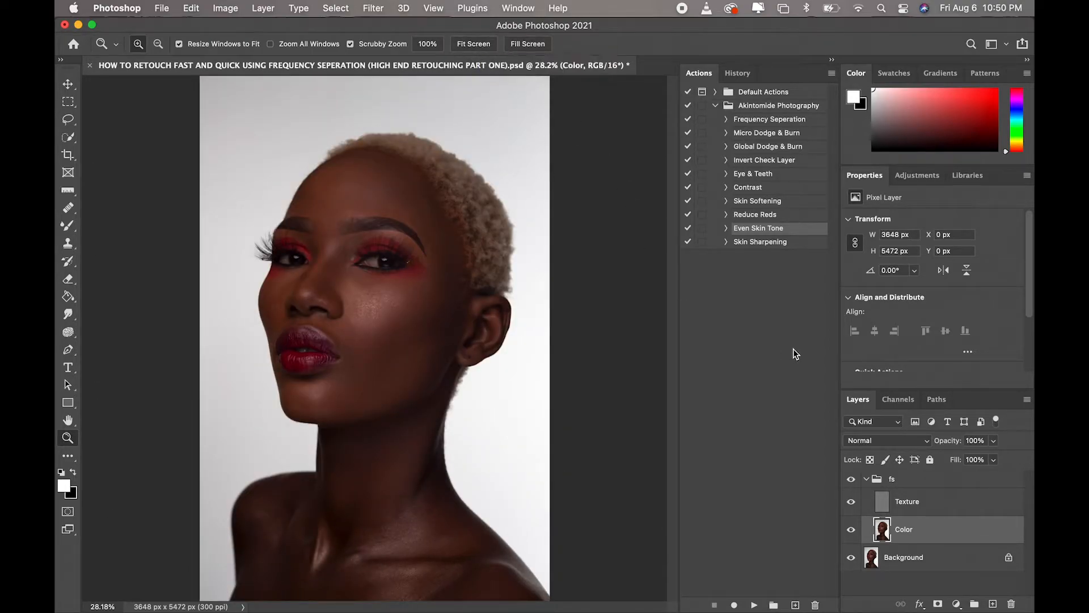
left_click(852, 480)
left_click(852, 482)
left_click(852, 481)
Outline the forehead above the eyebrows with the Lasso tool and feather the selection by 25 pixels.
left_click(70, 121)
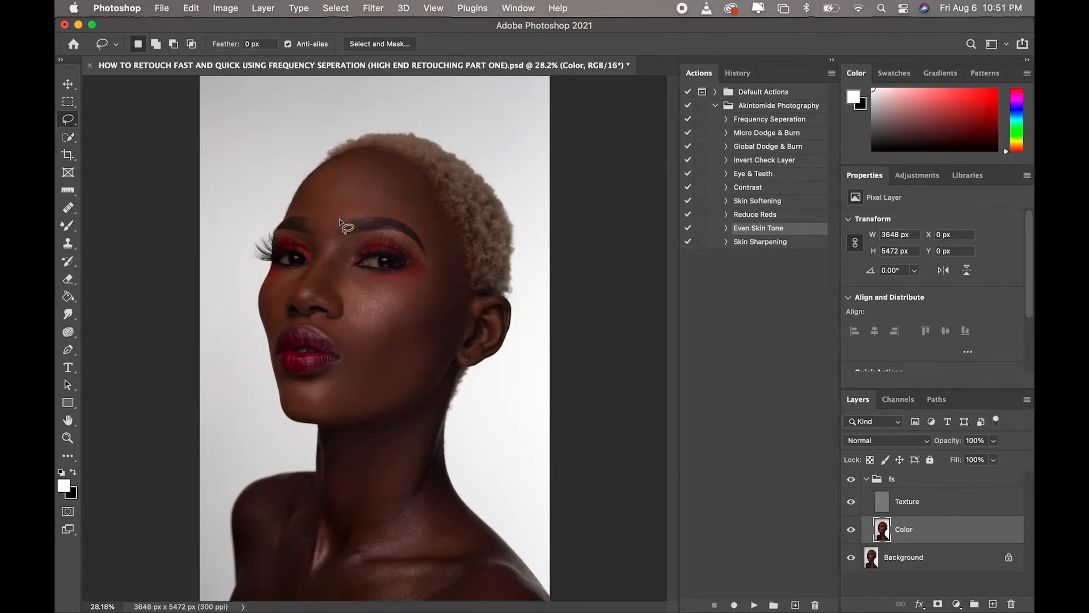
mouse_move(342, 214)
left_mouse_down()
mouse_move(327, 230)
mouse_move(300, 212)
mouse_move(346, 165)
mouse_move(387, 170)
mouse_move(440, 228)
mouse_move(366, 213)
left_mouse_up()
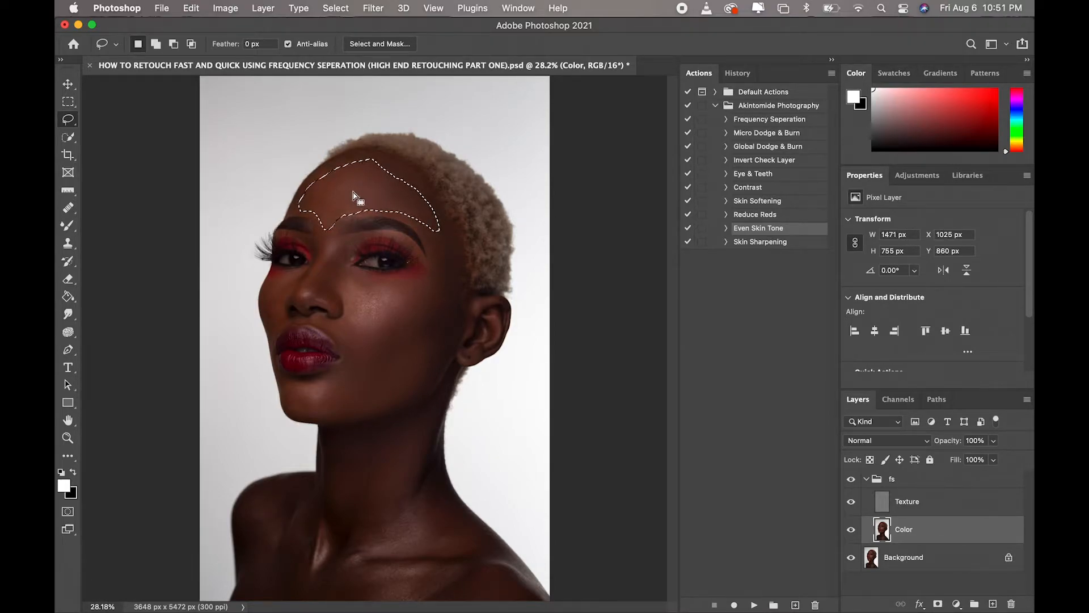
right_click(356, 188)
left_click(414, 227)
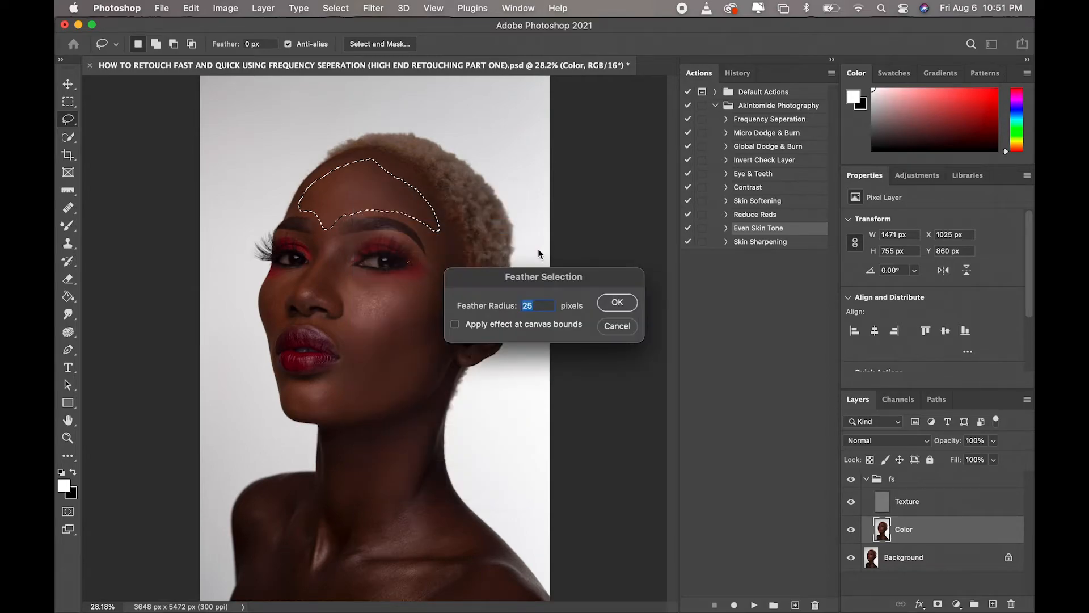
left_click(618, 304)
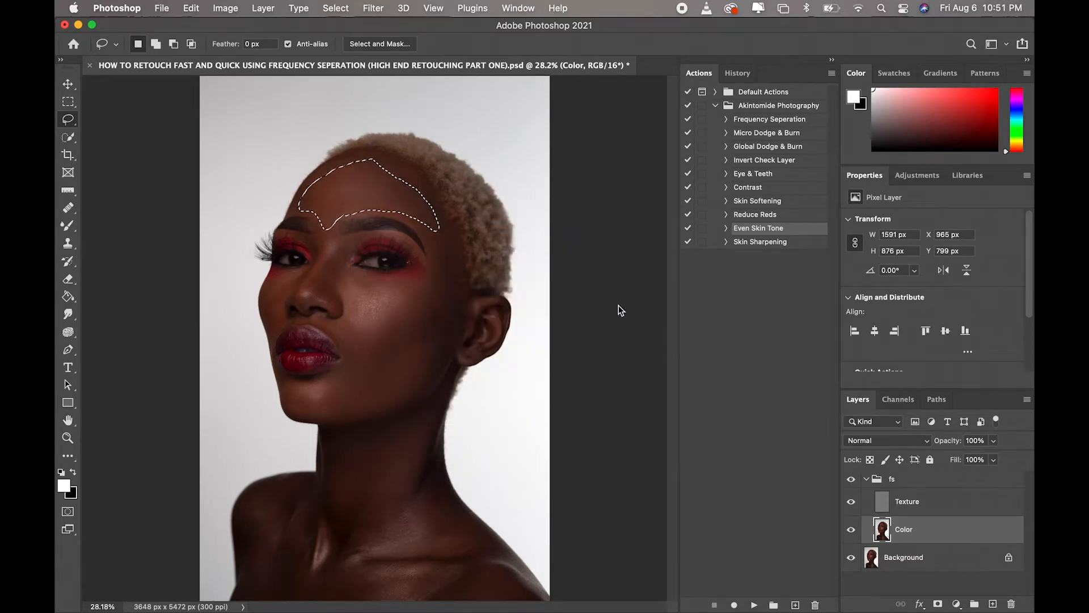
Apply a Gaussian Blur with a 24-pixel radius to the forehead selection on the Color layer.
left_click(374, 8)
mouse_move(421, 182)
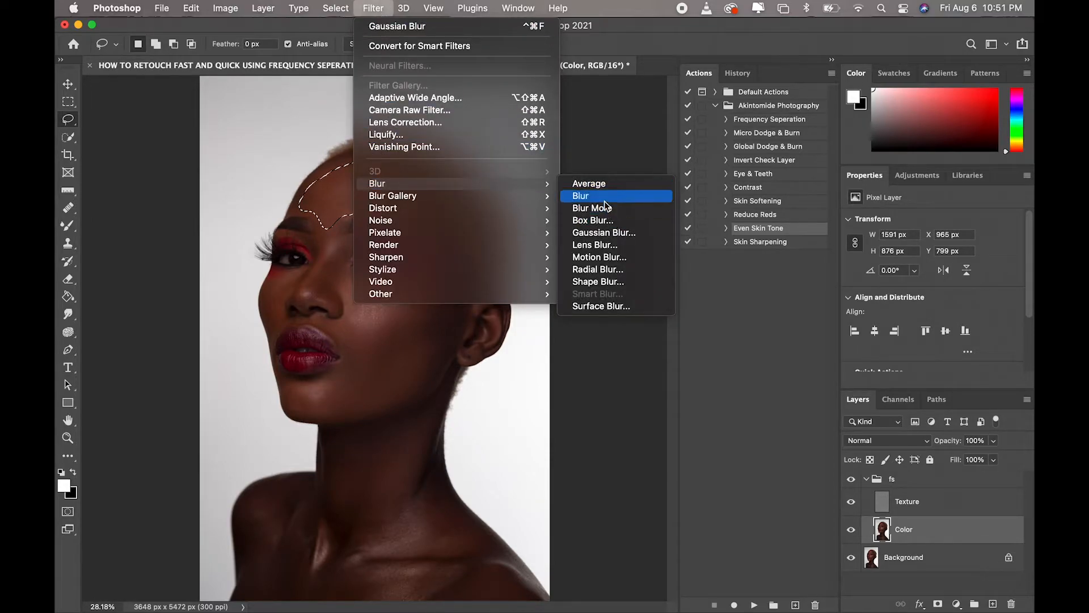
left_click(614, 236)
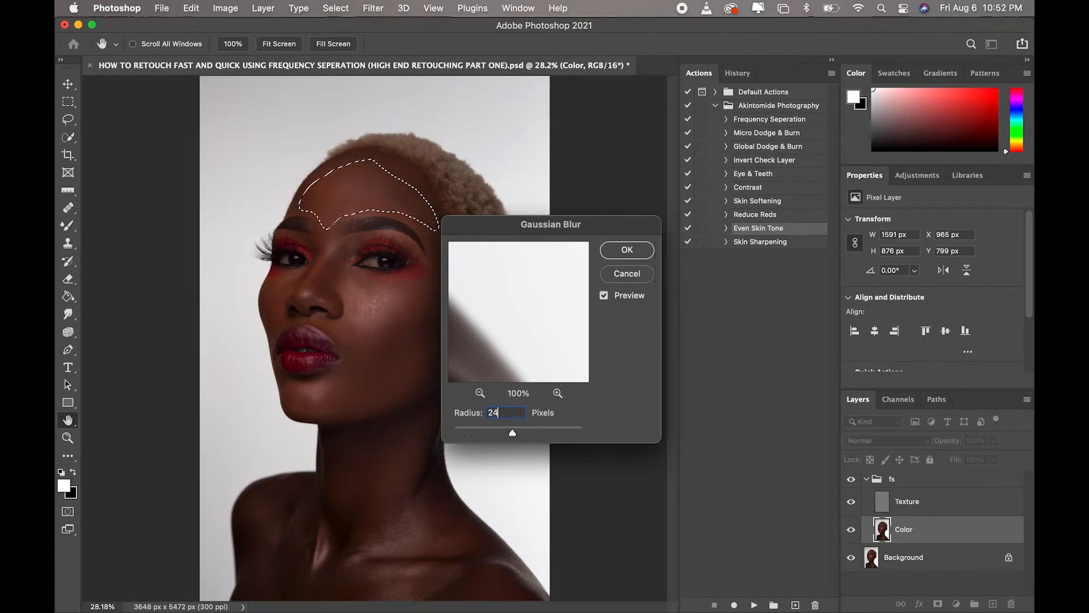
left_click(635, 255)
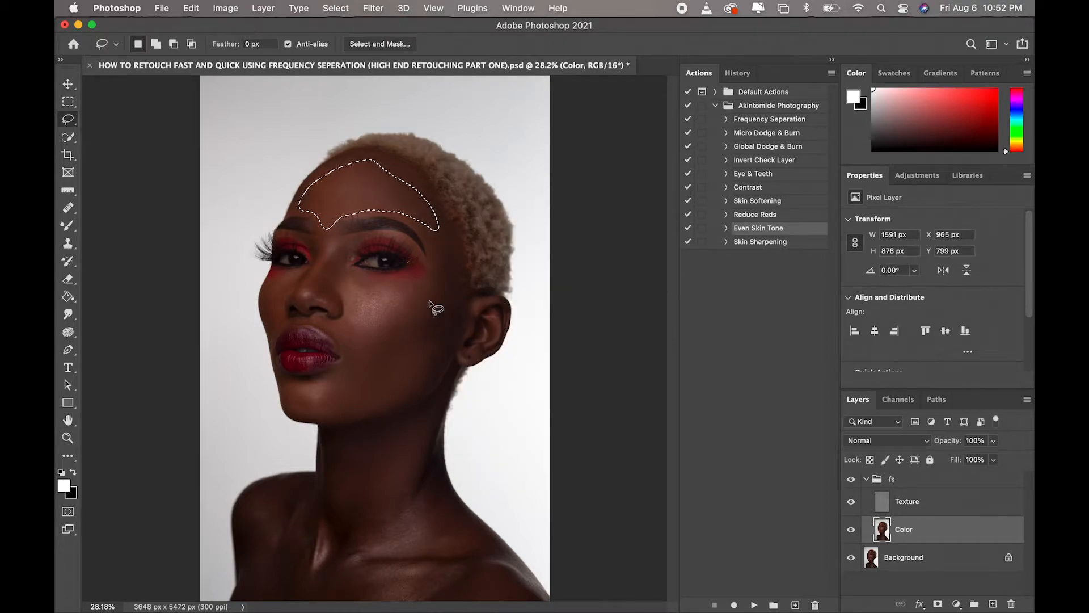
Lasso the highlighted cheek below the eye, feather the selection by 25 pixels and reapply the last Gaussian Blur.
mouse_move(352, 312)
left_mouse_down()
mouse_move(340, 329)
mouse_move(366, 306)
mouse_move(326, 286)
mouse_move(438, 288)
mouse_move(426, 308)
mouse_move(366, 342)
left_mouse_up()
right_click(376, 301)
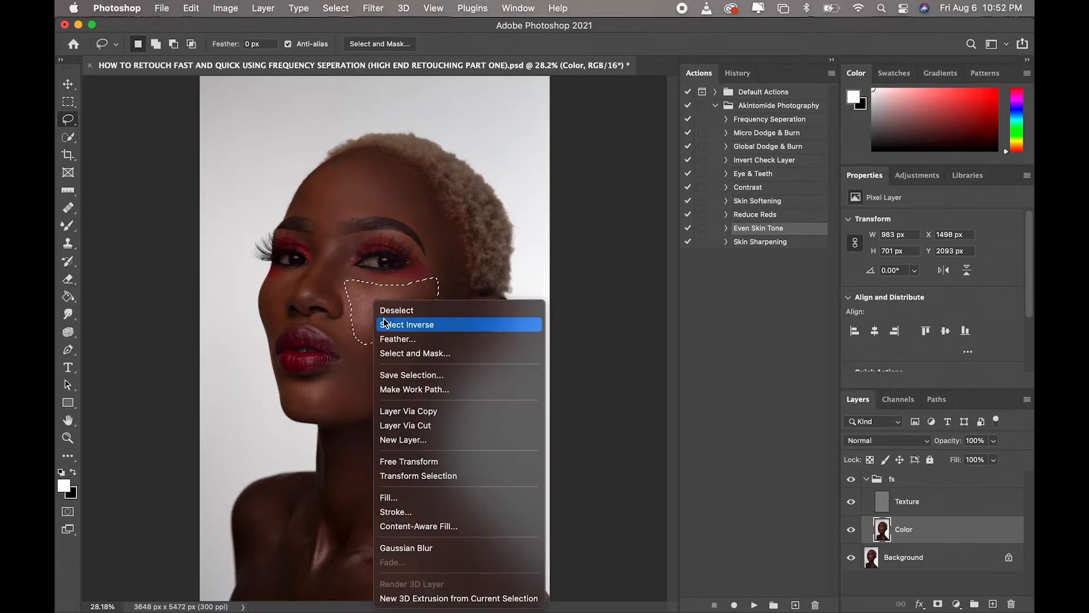
left_click(599, 364)
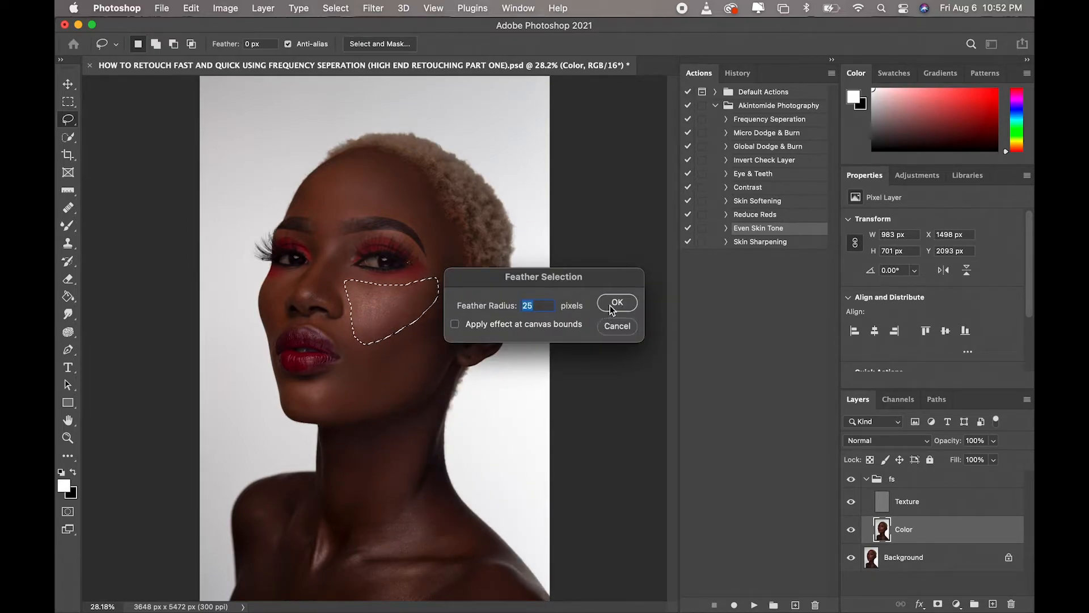
left_click(611, 305)
left_click(374, 7)
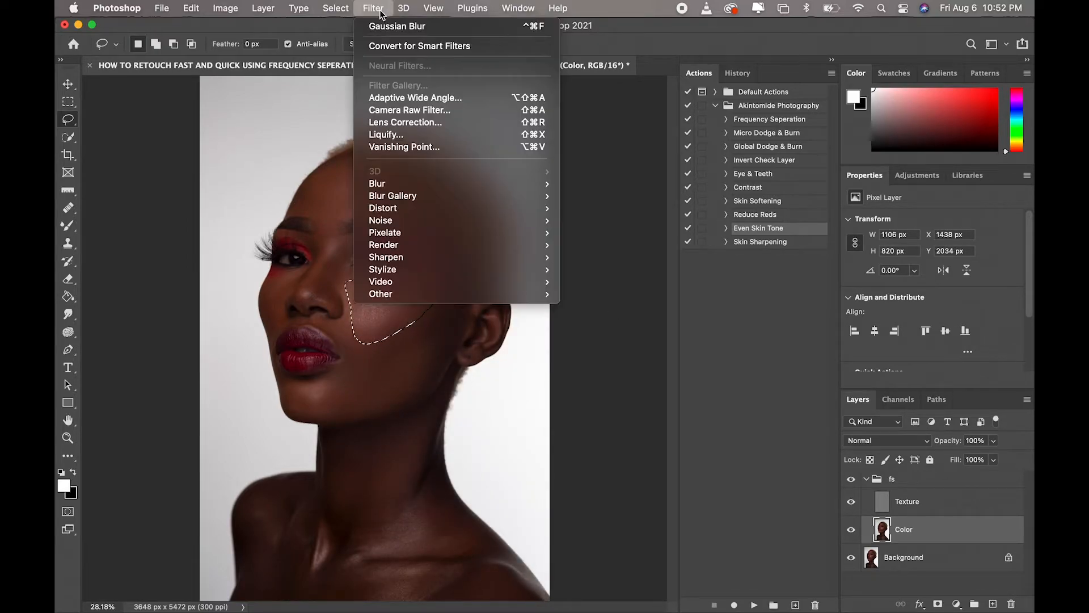
left_click(430, 26)
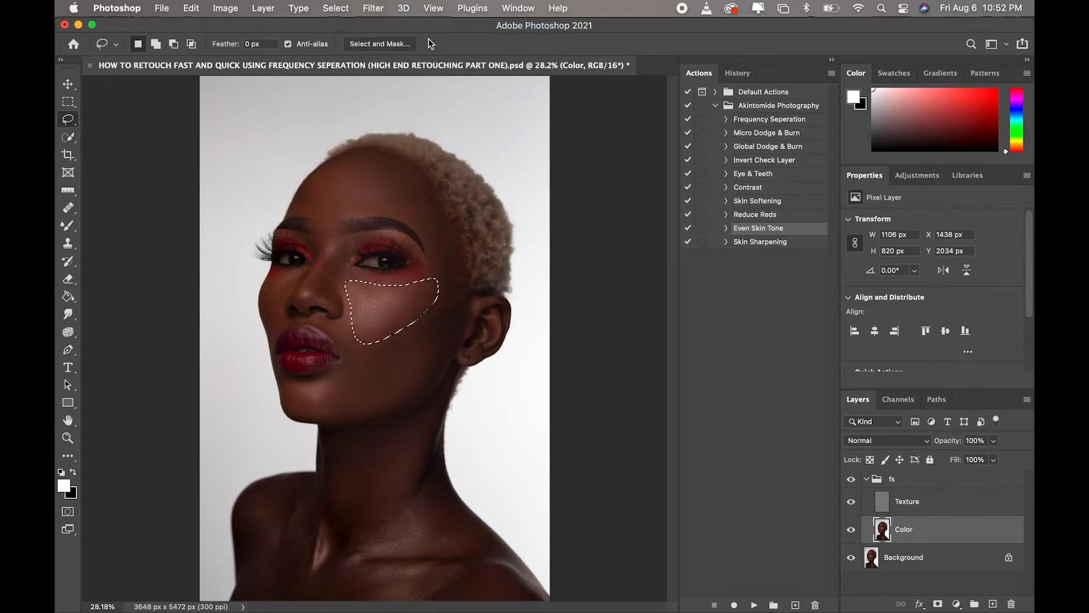
Lasso the lower cheek from the ear to the jaw, feather the selection and reapply the last Gaussian Blur.
mouse_move(380, 351)
left_mouse_down()
mouse_move(360, 360)
mouse_move(336, 404)
mouse_move(440, 365)
mouse_move(458, 326)
mouse_move(397, 336)
mouse_move(381, 353)
left_mouse_up()
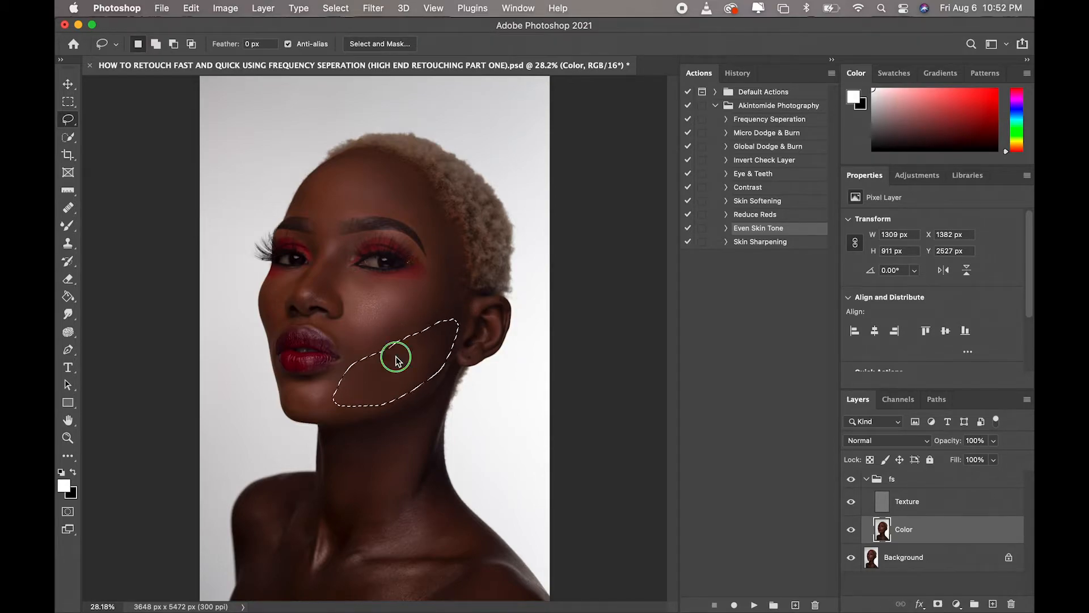
right_click(396, 358)
left_click(530, 338)
left_click(374, 8)
left_click(384, 27)
Lasso the chin below the lips, feather the selection and reapply the last Gaussian Blur.
mouse_move(311, 382)
left_mouse_down()
mouse_move(294, 391)
mouse_move(309, 382)
left_mouse_up()
right_click(311, 397)
left_click(335, 338)
left_click(515, 324)
left_click(373, 8)
left_click(386, 27)
Lasso the narrow cheek on the far side of the nose, feather the selection and reapply the last Gaussian Blur.
mouse_move(286, 279)
left_mouse_down()
mouse_move(268, 287)
mouse_move(283, 280)
left_mouse_up()
right_click(280, 284)
left_click(292, 333)
left_click(620, 311)
left_click(379, 8)
left_click(397, 26)
Lasso the front of the neck, feather the selection and reapply the last Gaussian Blur.
mouse_move(333, 474)
left_mouse_down()
mouse_move(418, 420)
mouse_move(346, 513)
left_mouse_up()
right_click(359, 471)
left_click(389, 335)
left_click(620, 312)
left_click(374, 8)
left_click(397, 26)
Lasso the shoulder beside the neck base and the lower chest in turn, feathering each selection and reapplying the last Gaussian Blur.
mouse_move(437, 498)
left_mouse_down()
mouse_move(428, 506)
mouse_move(453, 552)
left_mouse_up()
right_click(457, 538)
left_click(480, 339)
left_click(615, 300)
mouse_move(434, 599)
left_mouse_down()
mouse_move(457, 584)
mouse_move(518, 603)
mouse_move(379, 596)
left_mouse_up()
right_click(435, 597)
left_click(457, 332)
left_click(618, 300)
left_click(374, 8)
left_click(397, 26)
Feather the chest selection once more and repeat the Gaussian Blur on it.
right_click(379, 595)
left_click(409, 342)
left_click(618, 301)
left_click(374, 8)
left_click(397, 26)
Lasso the shoulder below the chin side, feather it, reapply the last Gaussian Blur and clear the selection.
left_click_drag(243, 590, 267, 561)
right_click(268, 561)
left_click(298, 338)
left_click(618, 300)
left_click(374, 8)
left_click(397, 27)
left_click(329, 486)
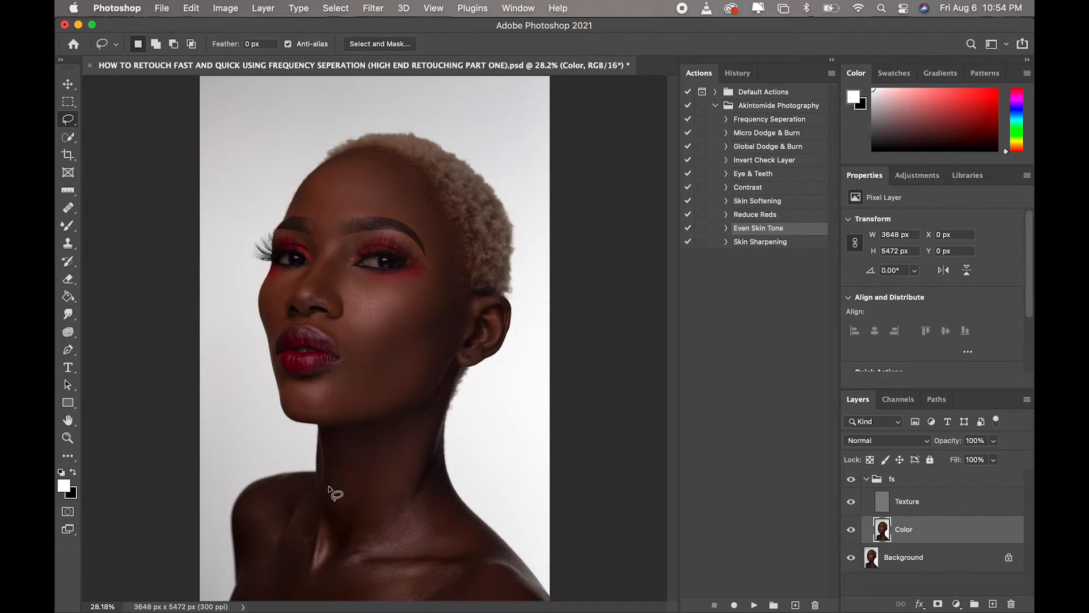
Collapse the fs layer group.
key("z")
mouse_move(360, 418)
left_mouse_down()
mouse_move(444, 353)
mouse_move(397, 359)
left_mouse_up()
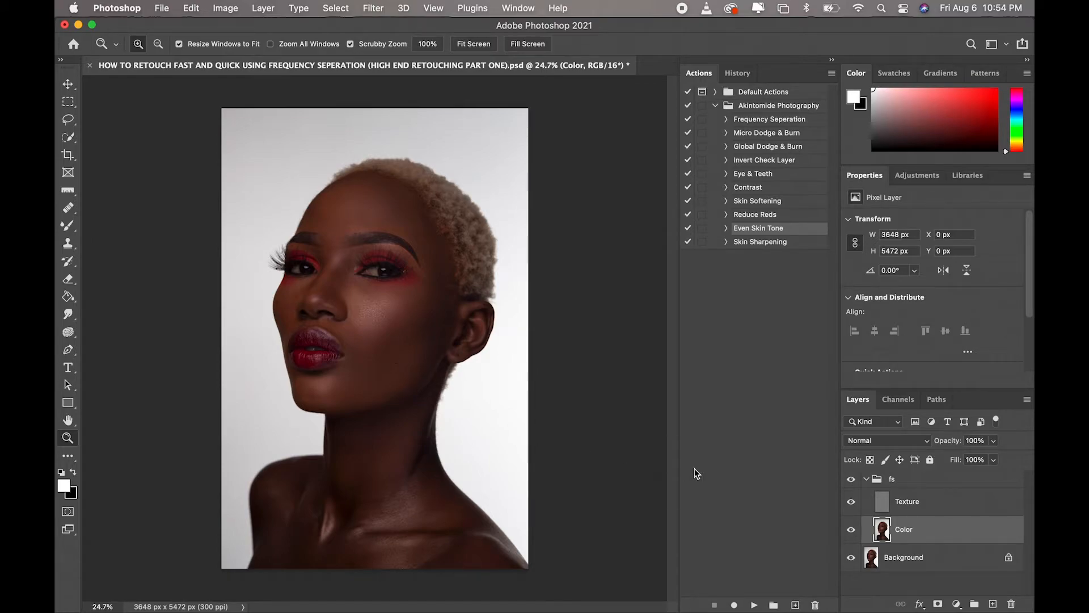
left_click(867, 479)
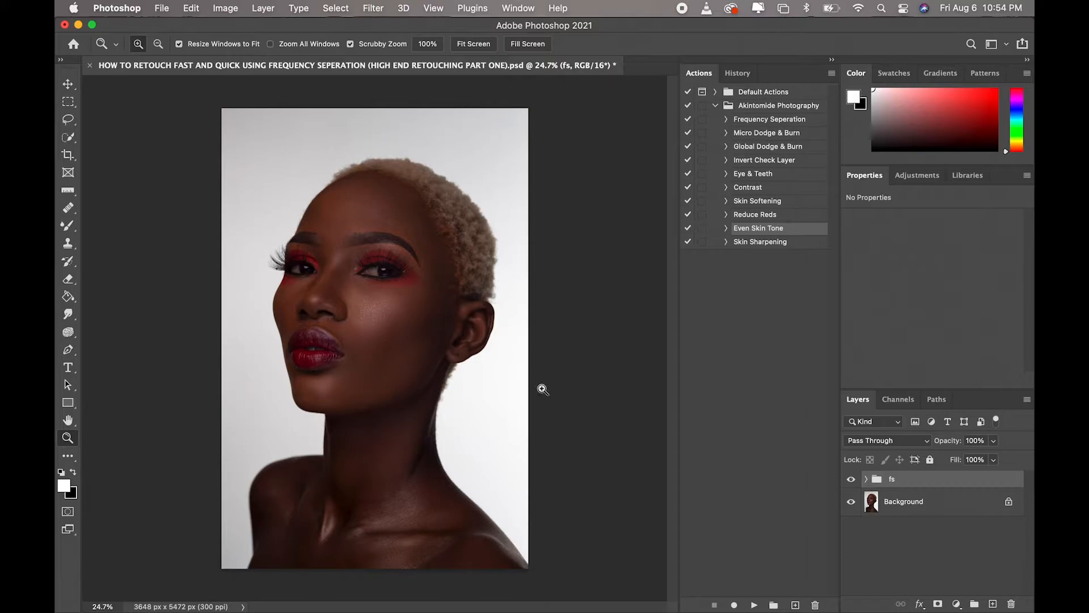
Compare the skin around the eye and cheek up close before and after by toggling the fs group's visibility.
left_click_drag(396, 288, 450, 341)
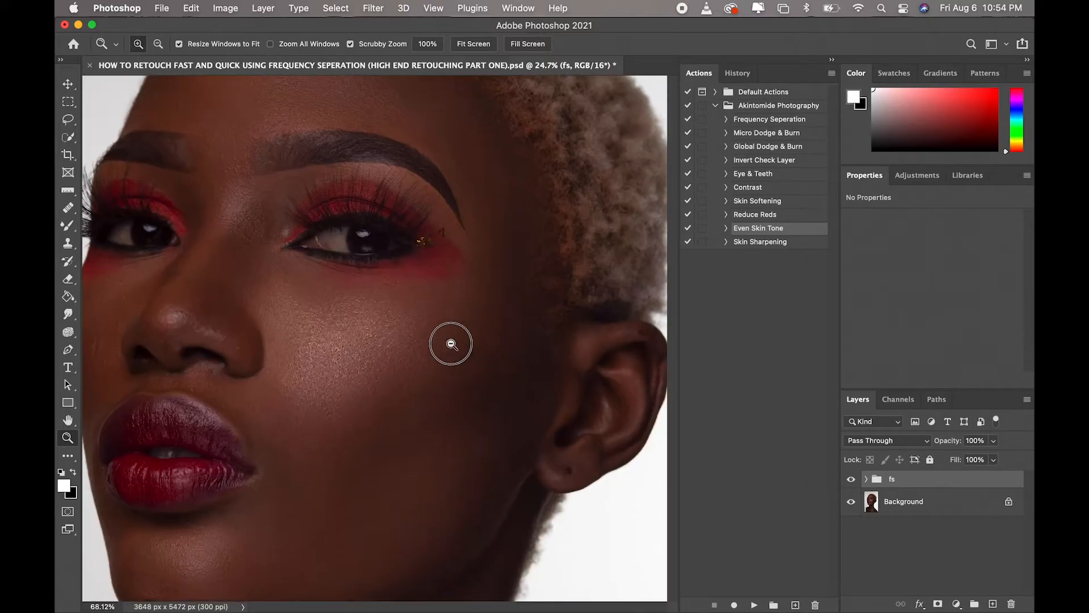
left_click_drag(423, 274, 424, 275)
scroll(423, 276, "up", 2)
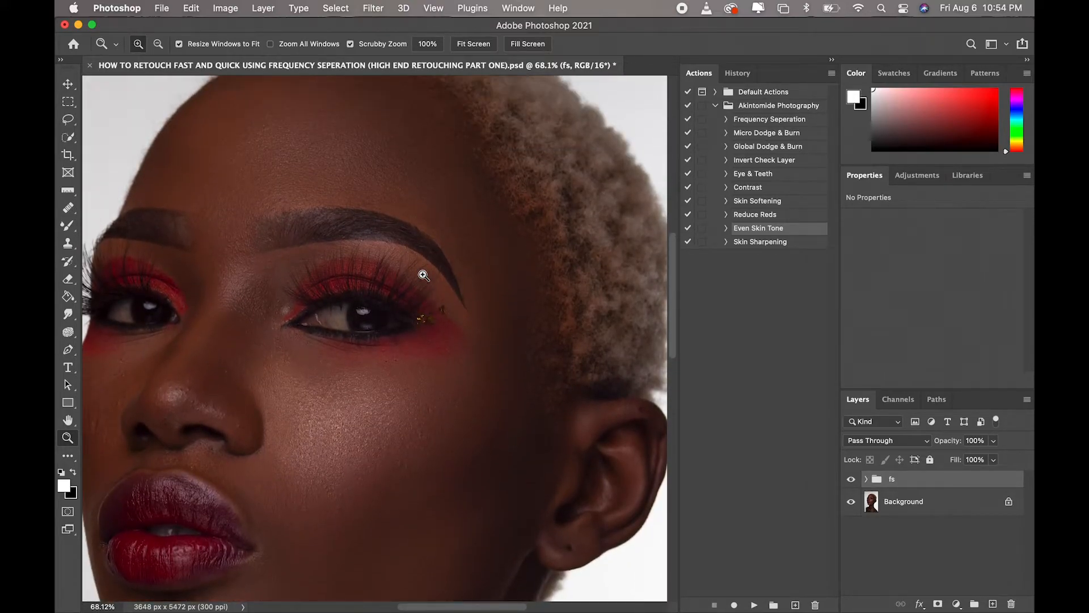
scroll(424, 276, "up", 1)
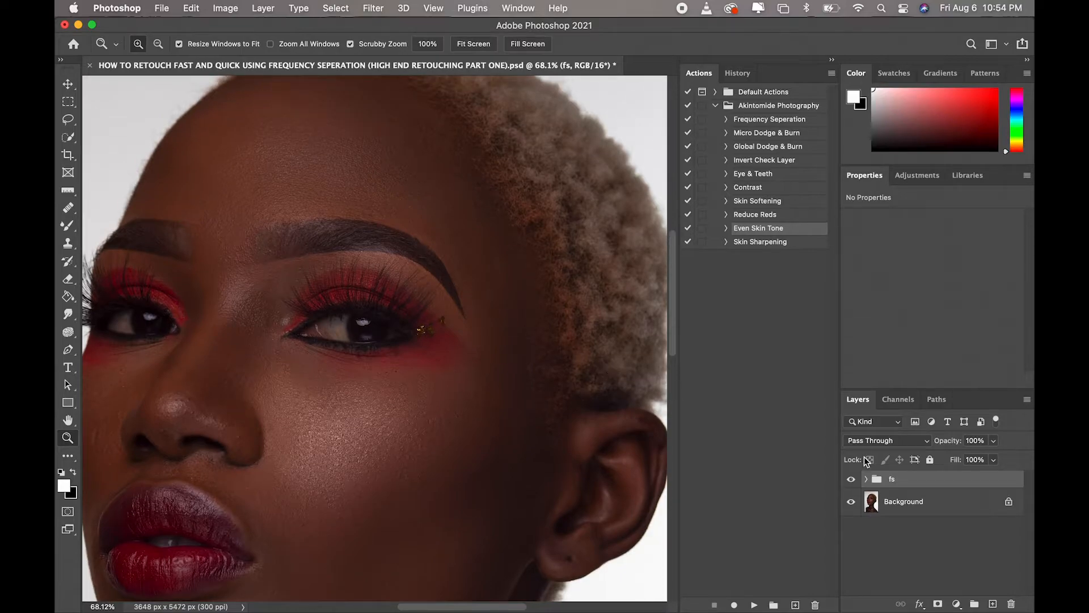
left_click(851, 479)
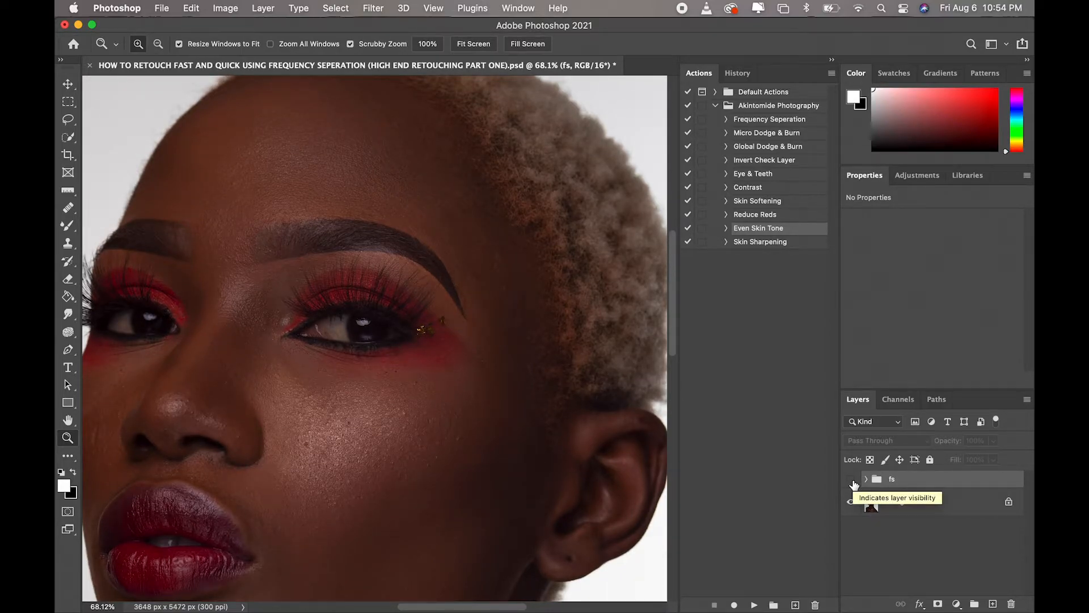
left_click(853, 481)
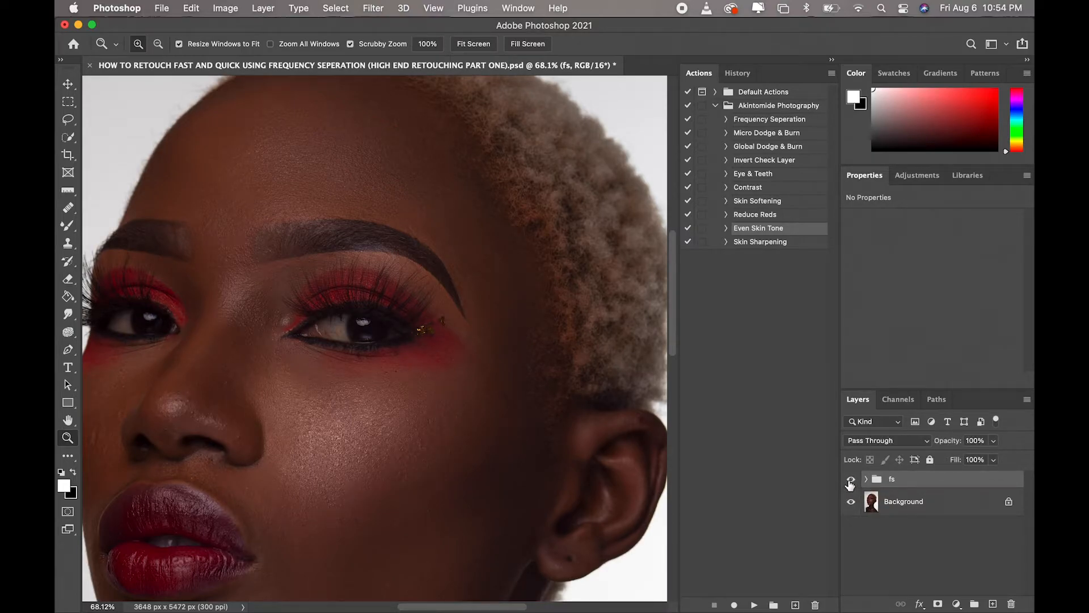
left_click_drag(416, 435, 625, 457)
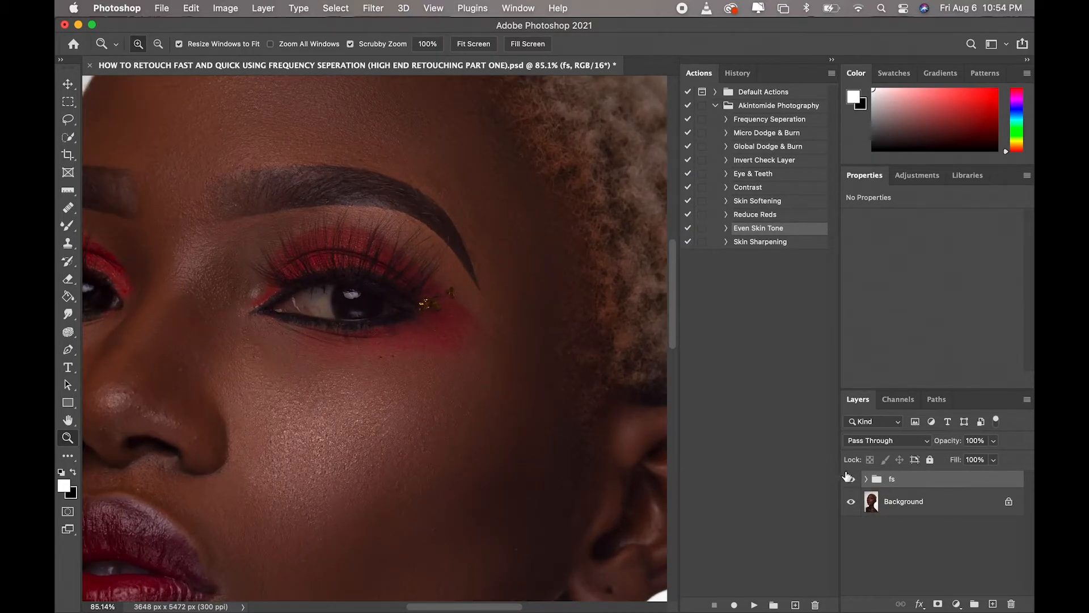
left_click(850, 482)
left_click(850, 482)
left_click(851, 481)
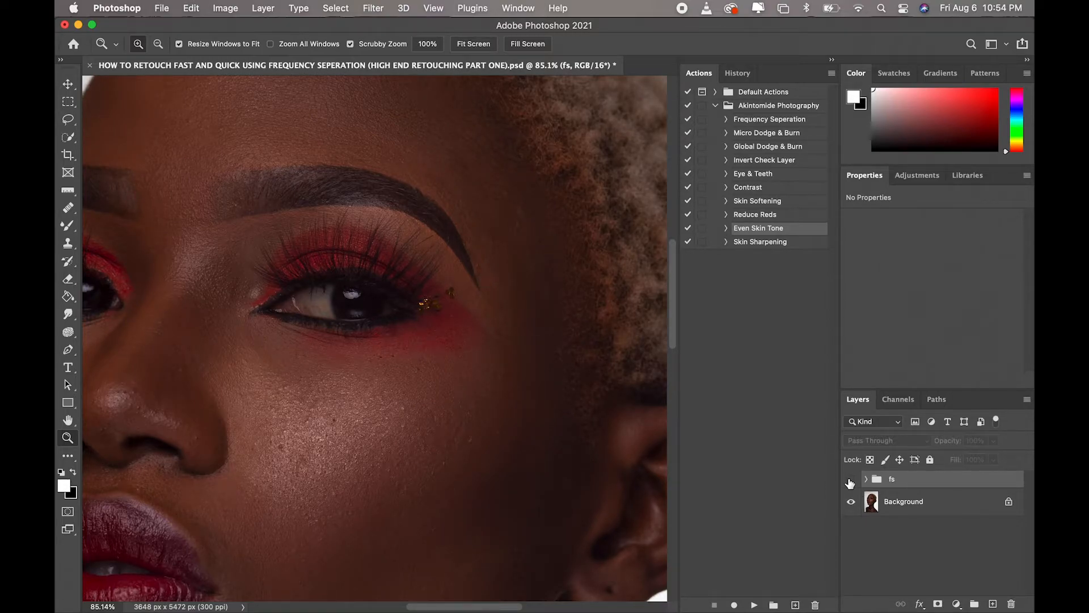
left_click(850, 482)
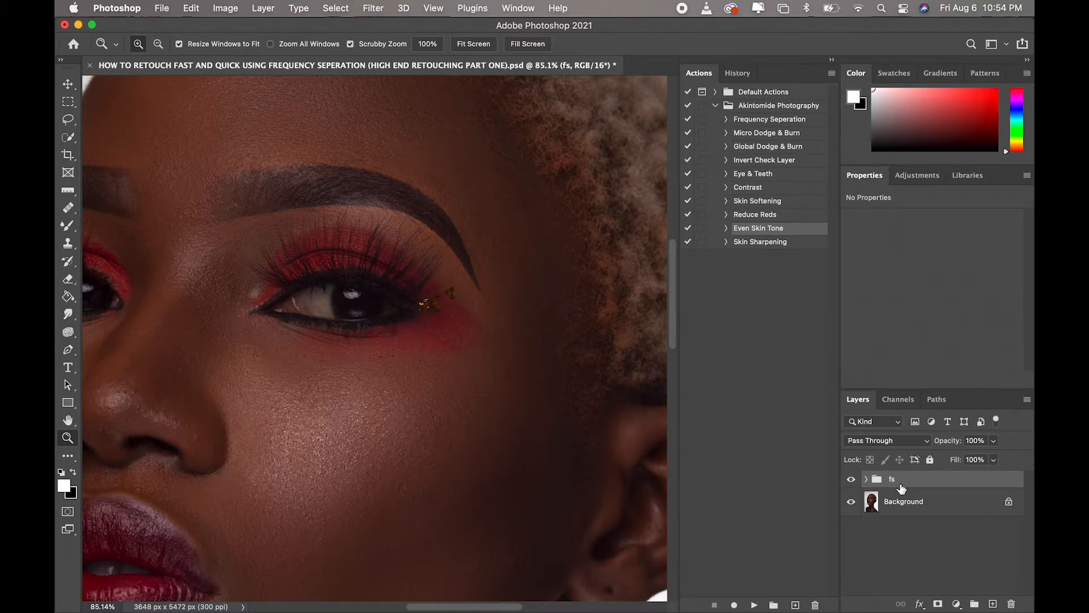
Stamp all visible layers into a new layer above the fs group and run the Global Dodge & Burn action.
key("super+alt+shift+e")
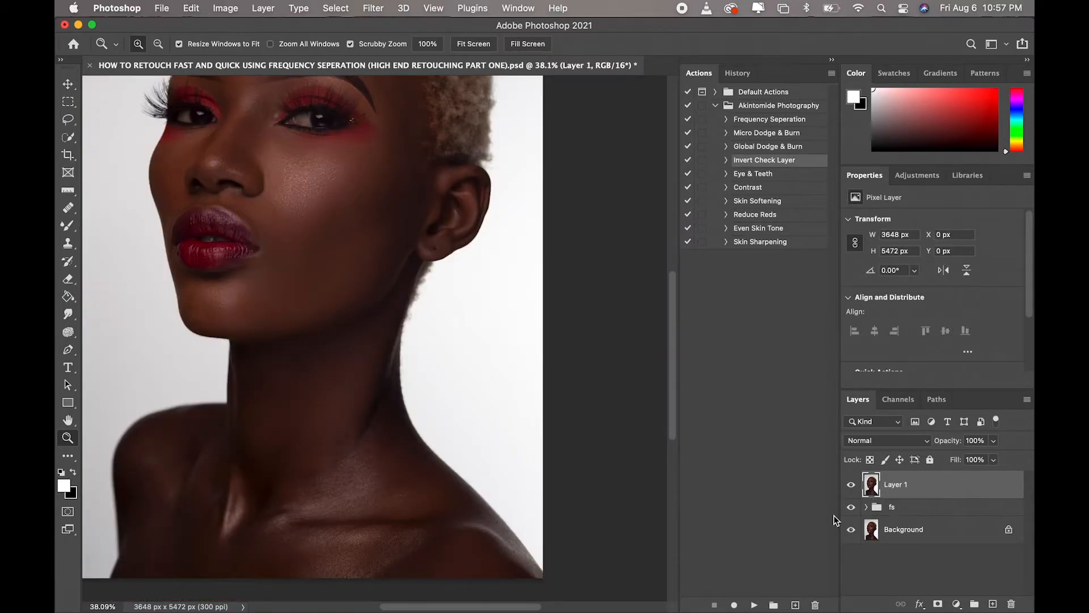
left_click_drag(453, 409, 485, 395)
scroll(488, 394, "up", 1)
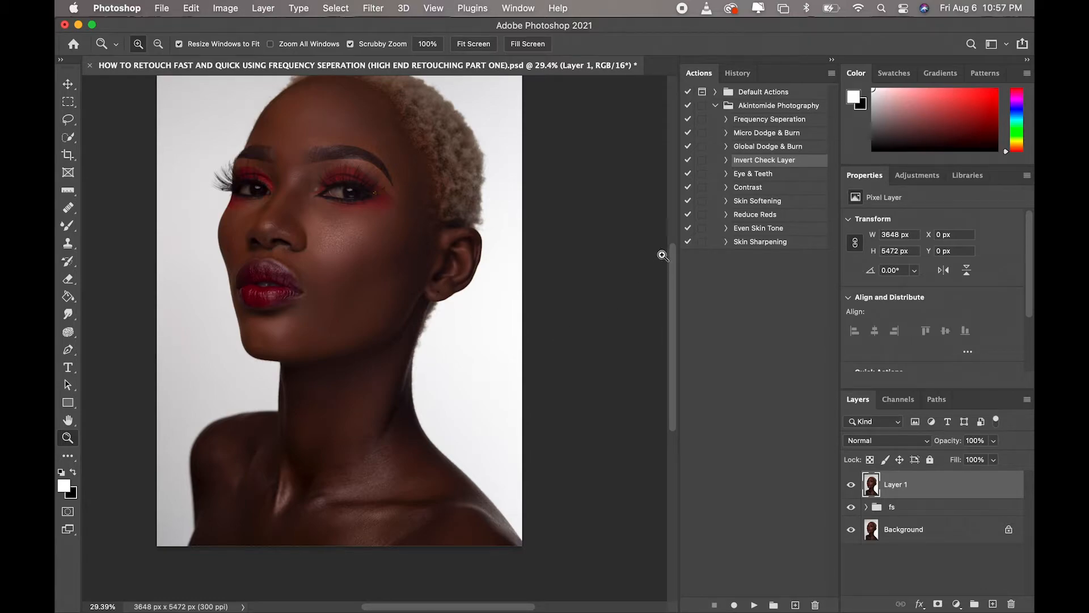
left_click(756, 147)
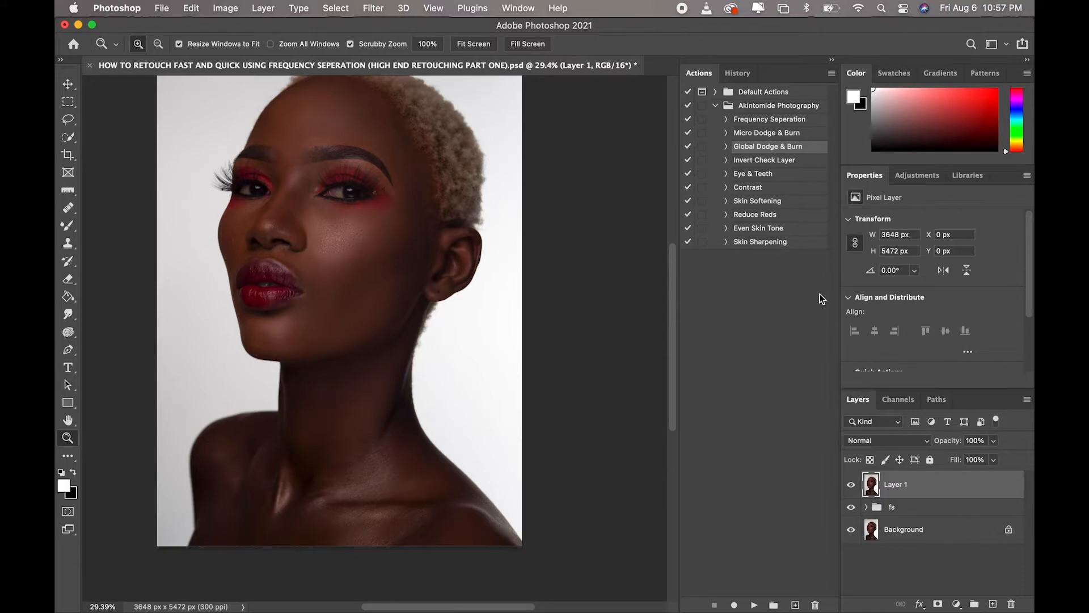
left_click(755, 605)
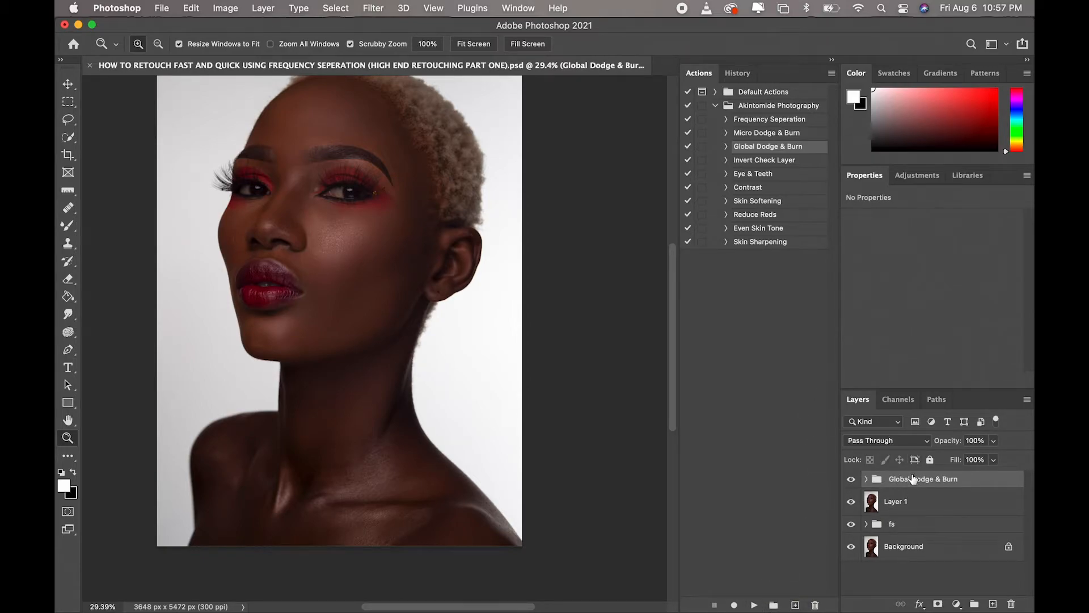
Select the stamped Layer 1 and run the Invert Check Layer action.
left_click(897, 502)
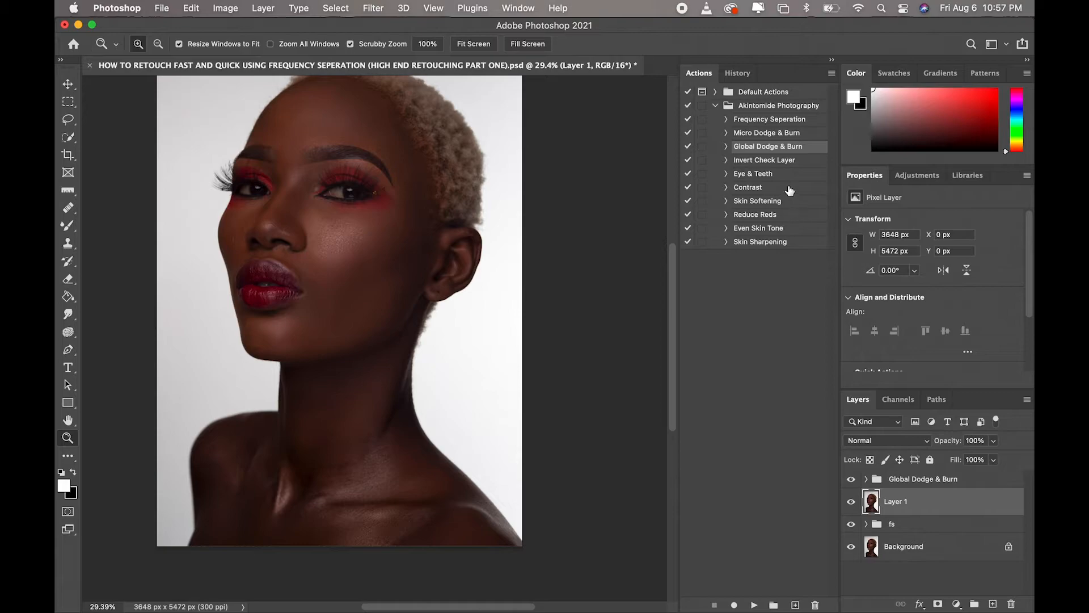
left_click(765, 161)
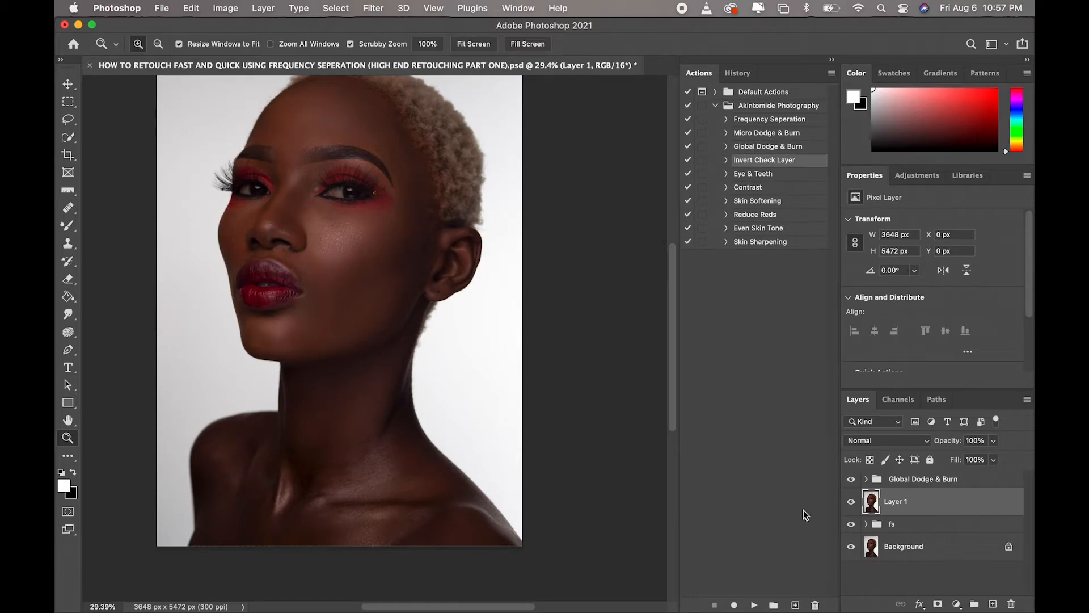
left_click(754, 605)
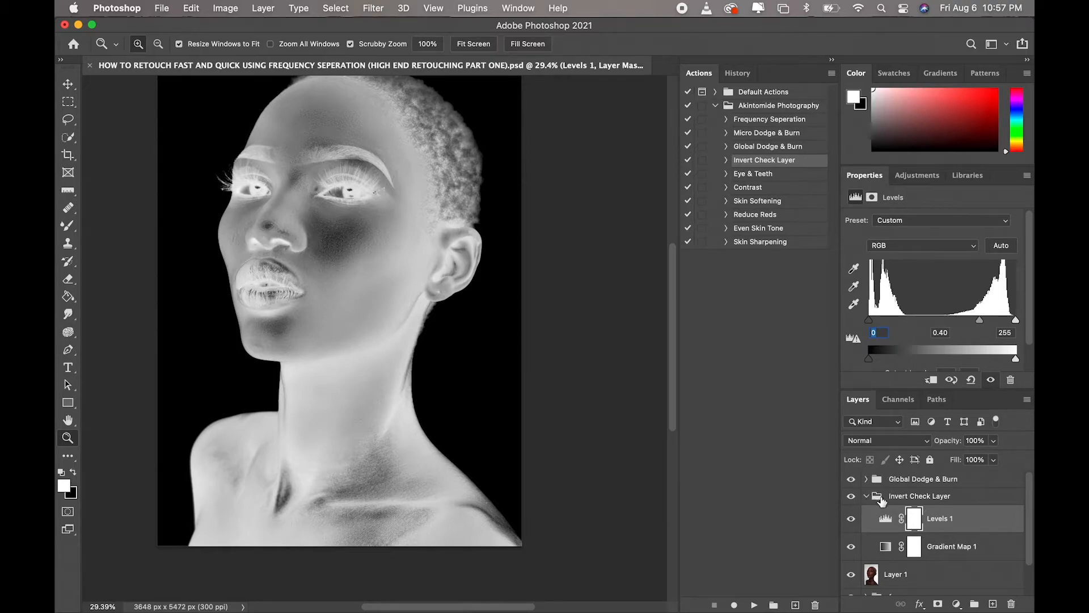
Collapse the Invert Check Layer group, move it above the Global Dodge & Burn group and expand the latter.
left_click(866, 496)
left_click_drag(914, 498, 911, 473)
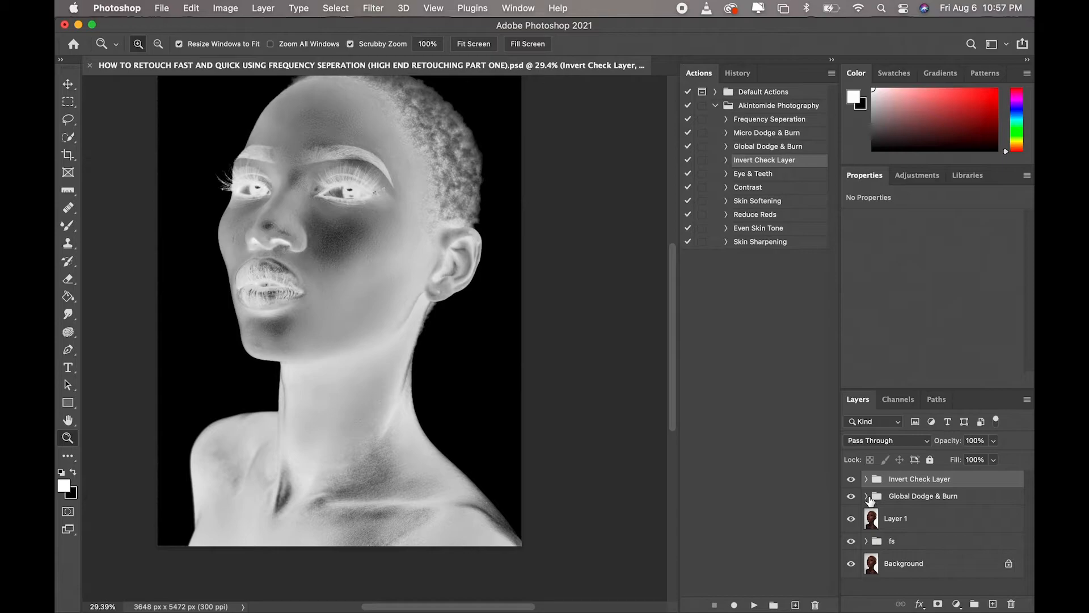
left_click(867, 496)
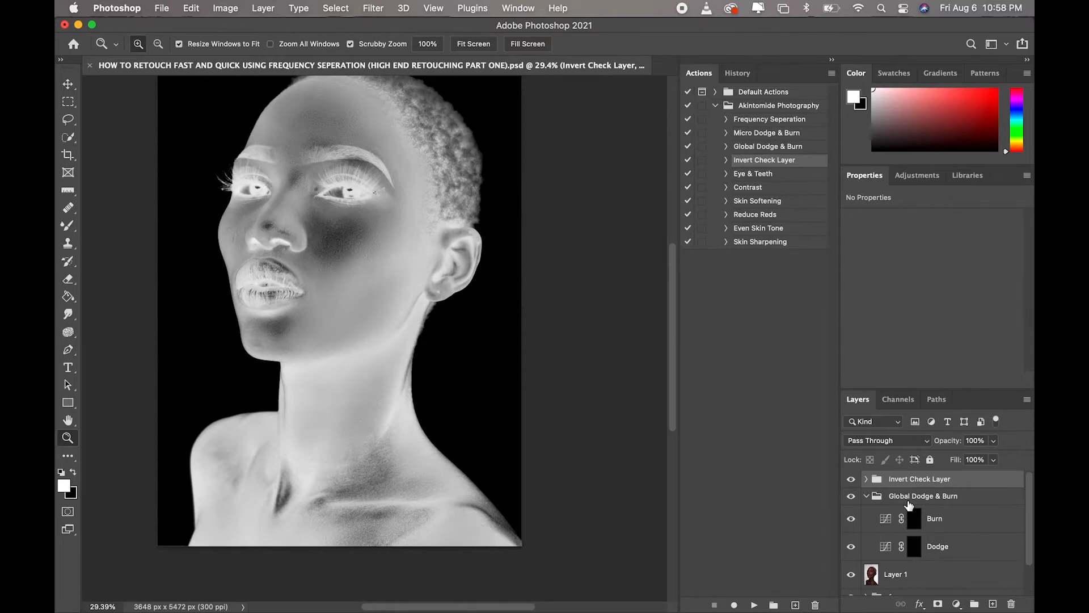
Select the Dodge layer's mask and set up a soft Brush with 2% flow and a size of about 191 px.
left_click(962, 549)
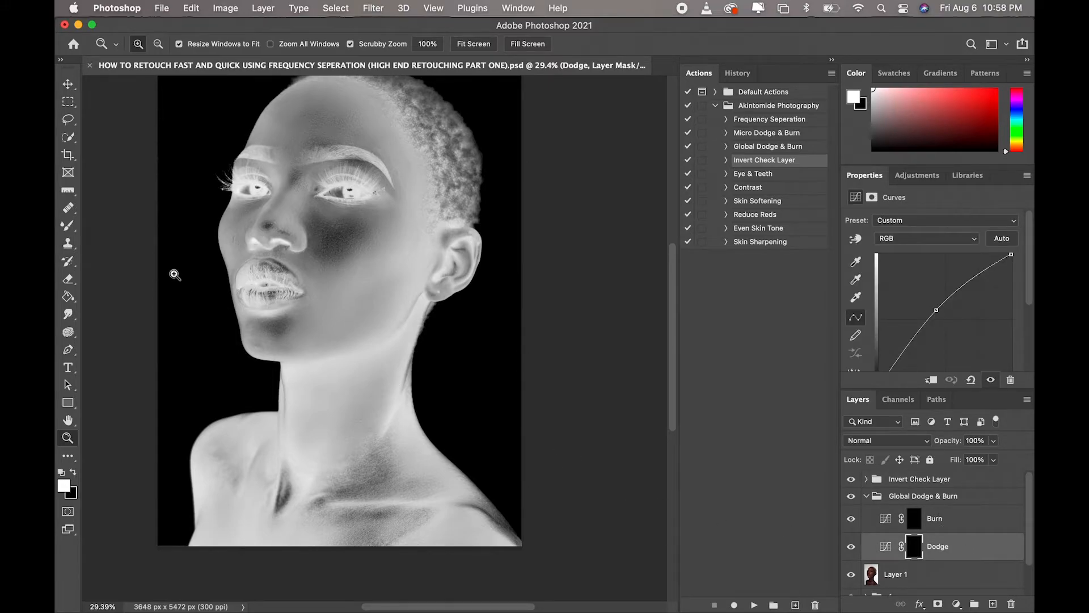
left_click(67, 225)
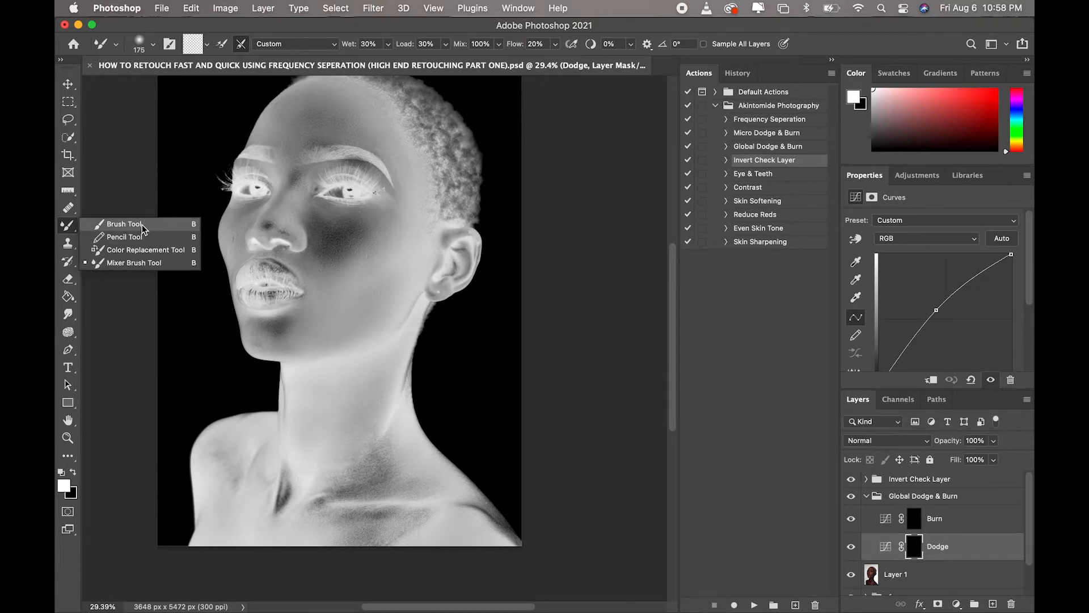
left_click(125, 225)
left_click(433, 44)
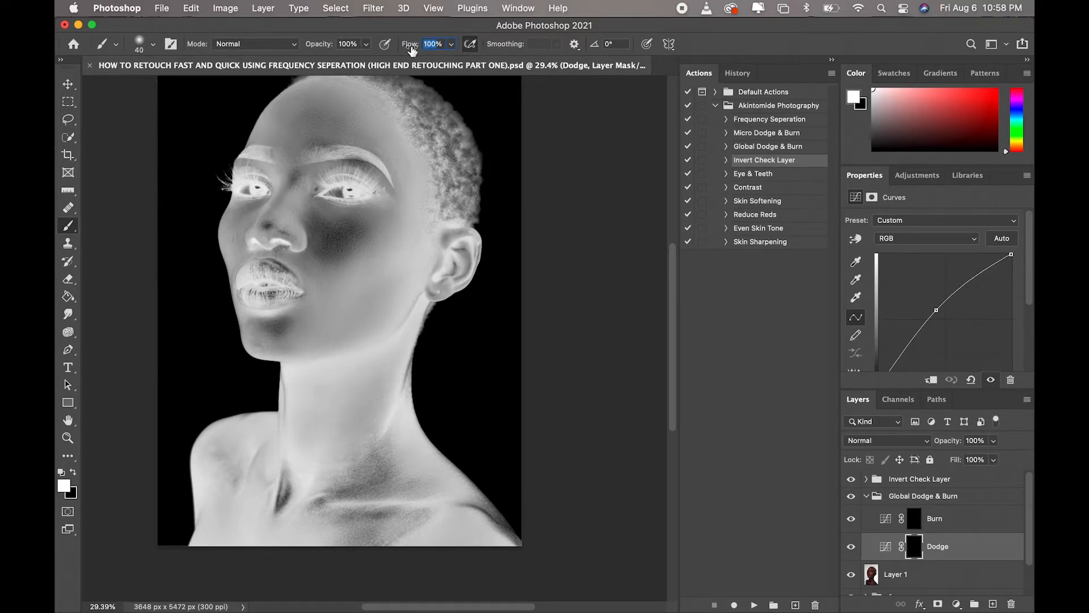
type("2")
right_click(328, 115)
left_click_drag(401, 147, 430, 147)
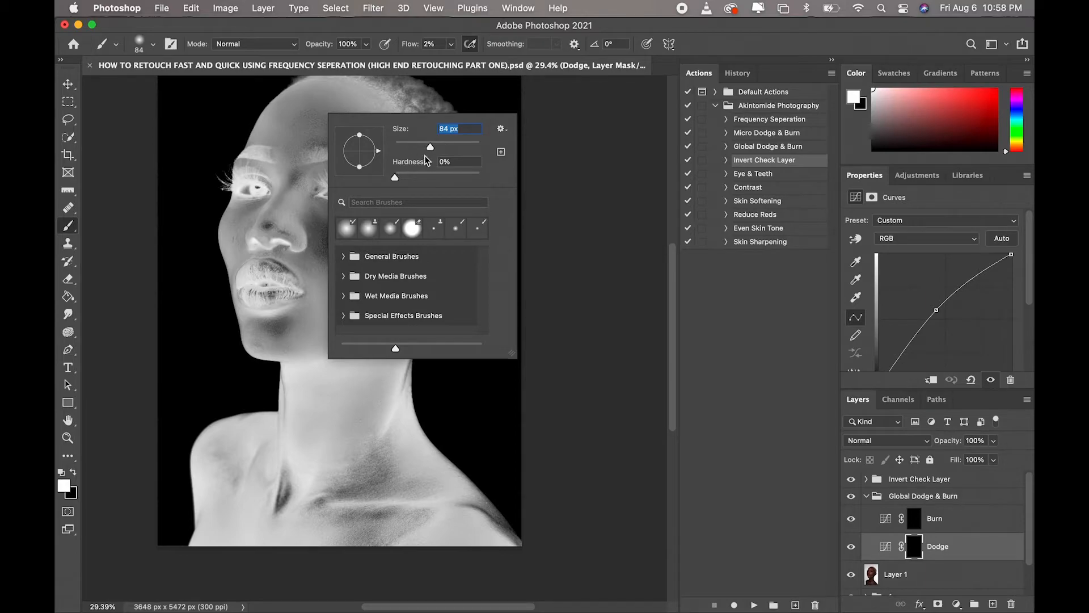
left_click(446, 147)
left_click_drag(446, 148, 463, 148)
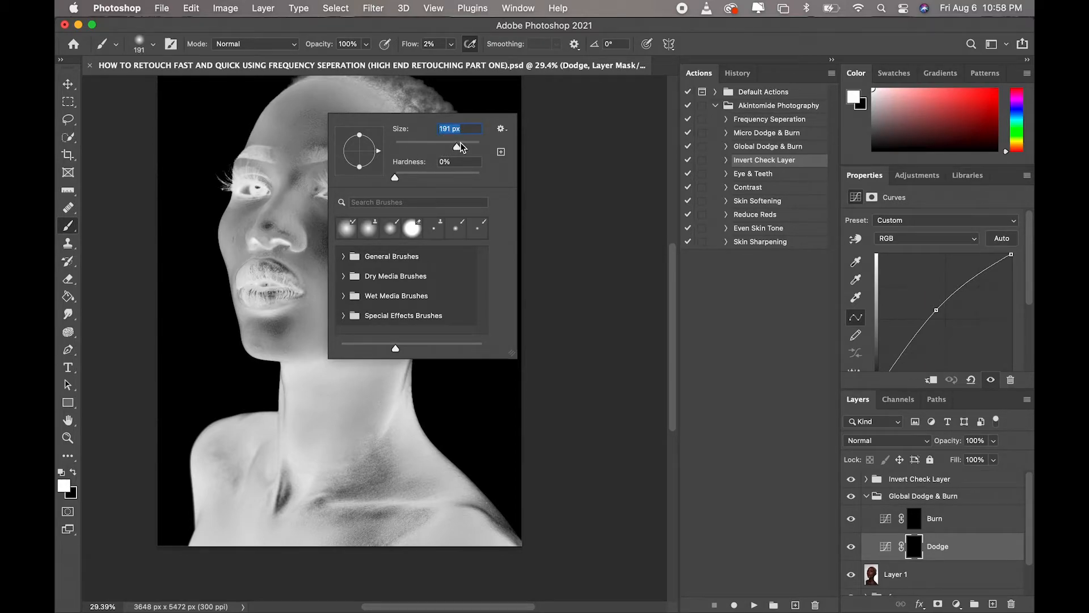
Paint white on the Dodge mask over the dark patches on the cheek, chin, neck, collarbone, shoulders and beside the ear.
left_click(322, 238)
mouse_move(326, 239)
left_mouse_down()
mouse_move(347, 227)
mouse_move(323, 219)
mouse_move(341, 223)
mouse_move(341, 245)
mouse_move(360, 227)
mouse_move(342, 256)
mouse_move(329, 255)
mouse_move(363, 230)
mouse_move(318, 221)
mouse_move(324, 244)
mouse_move(340, 223)
mouse_move(366, 219)
mouse_move(351, 238)
left_mouse_up()
mouse_move(279, 328)
left_mouse_down()
mouse_move(266, 340)
mouse_move(276, 328)
left_mouse_up()
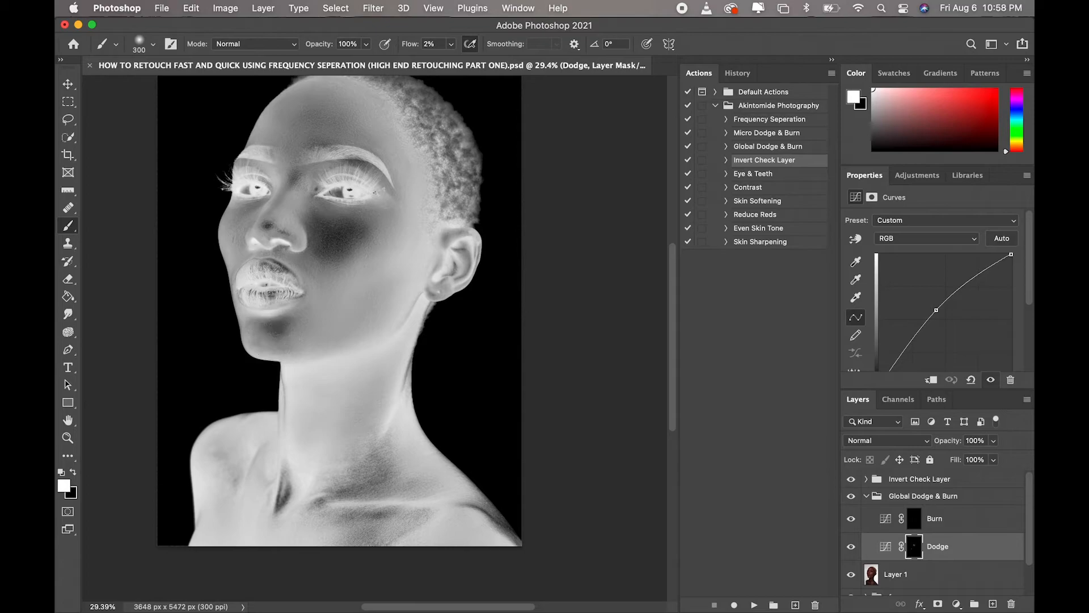
mouse_move(378, 473)
left_mouse_down()
mouse_move(375, 457)
mouse_move(355, 461)
mouse_move(373, 469)
mouse_move(374, 450)
mouse_move(340, 486)
mouse_move(363, 464)
mouse_move(368, 481)
mouse_move(340, 492)
left_mouse_up()
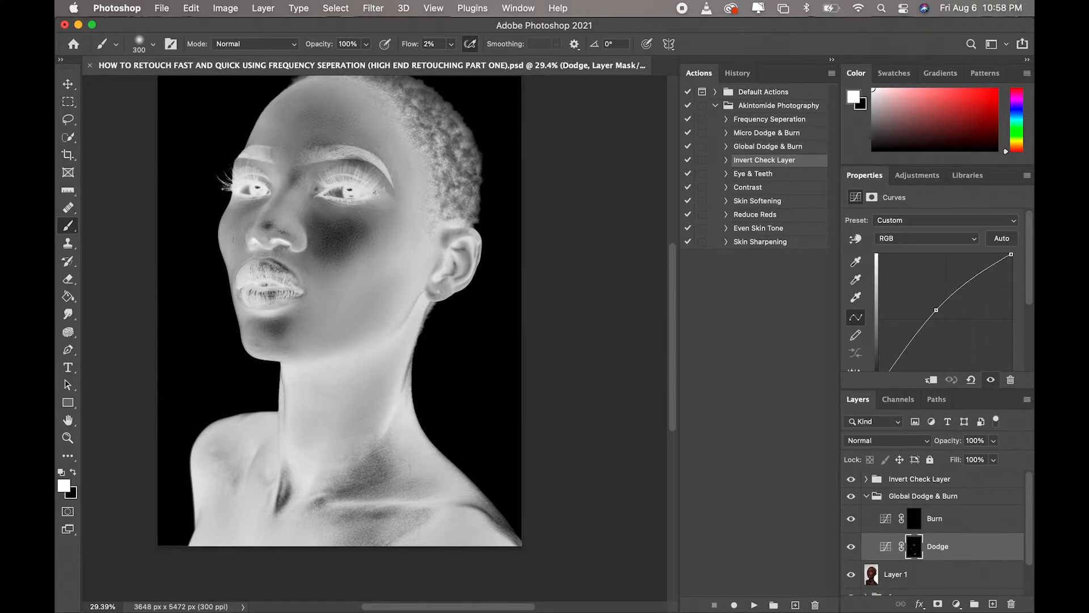
mouse_move(285, 490)
left_mouse_down()
mouse_move(232, 484)
mouse_move(220, 455)
mouse_move(235, 478)
left_mouse_up()
mouse_move(365, 508)
left_mouse_down()
mouse_move(413, 510)
mouse_move(317, 505)
mouse_move(500, 526)
left_mouse_up()
mouse_move(443, 241)
left_mouse_down()
mouse_move(457, 235)
mouse_move(428, 243)
left_mouse_up()
Select the Burn layer's mask, set the brush size to 284 px and paint over the bright skin areas, including the shoulder.
left_click(926, 522)
scroll(573, 332, "up", 2)
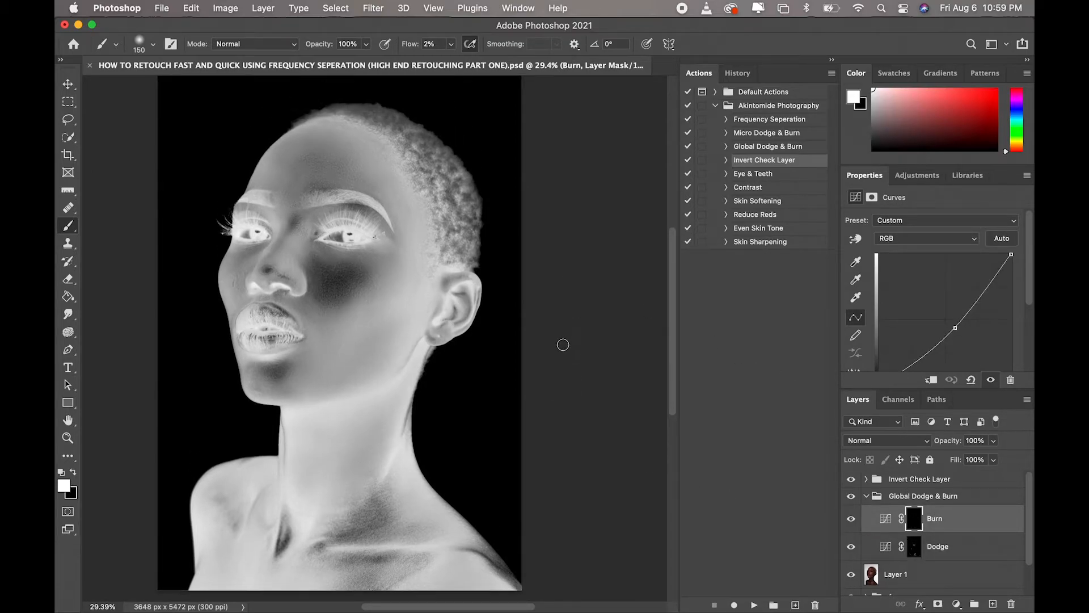
right_click(412, 196)
left_click_drag(506, 214, 505, 213)
type("284")
key("Return")
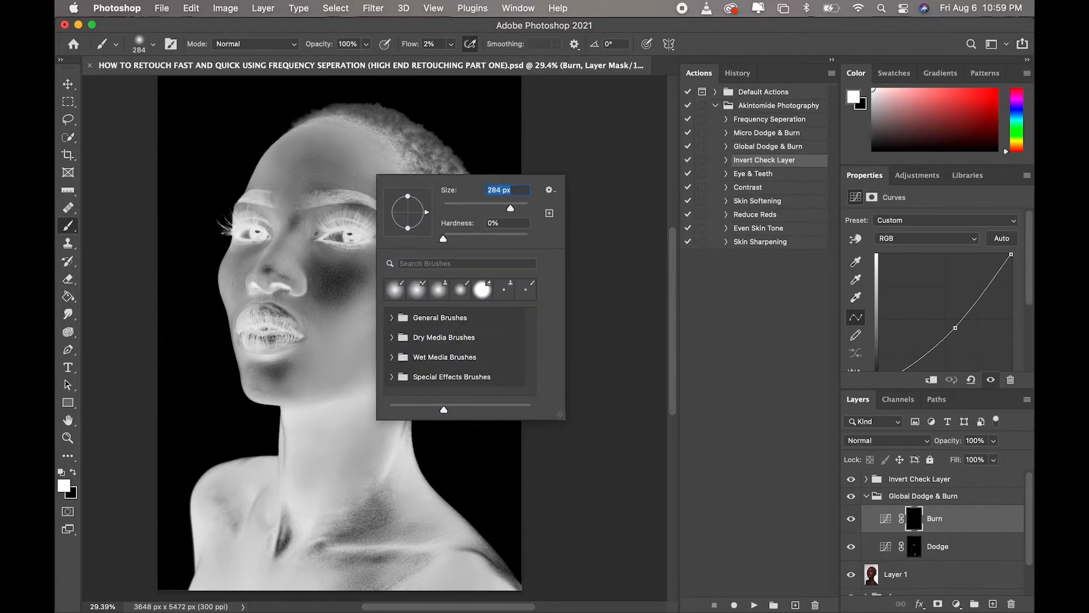
key("Return")
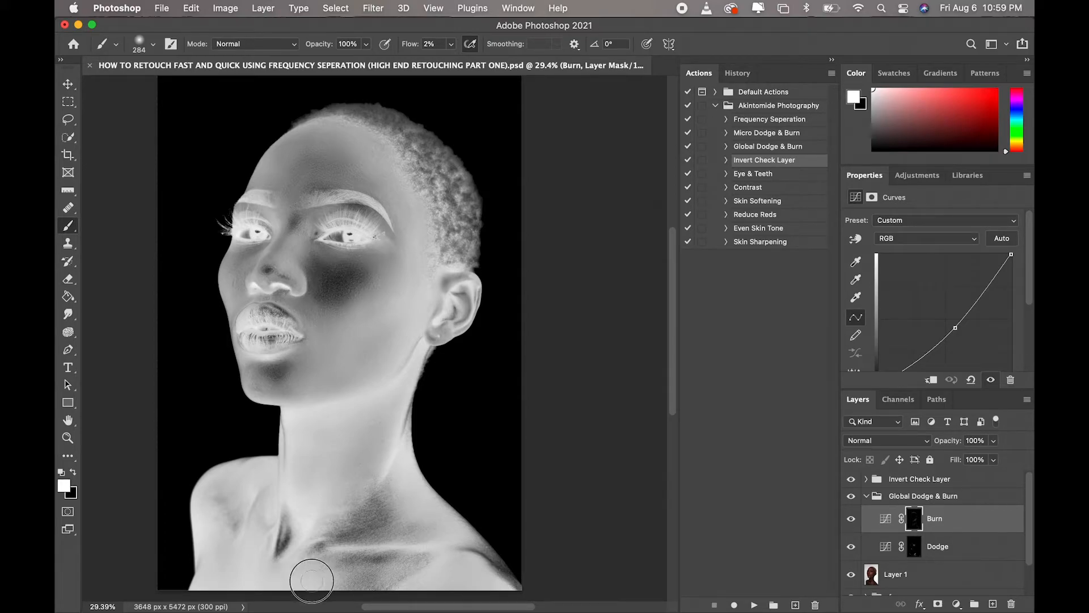
left_click_drag(244, 474, 272, 471)
Hide the Invert Check Layer group and compare the portrait before and after by toggling the collapsed Global Dodge & Burn group.
left_click(867, 496)
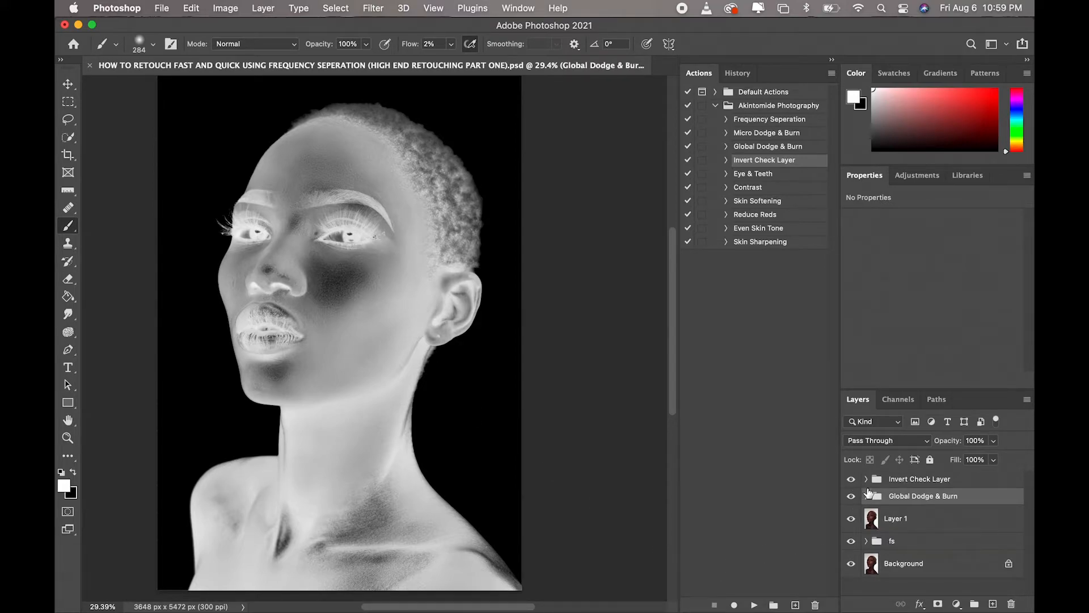
left_click(877, 481)
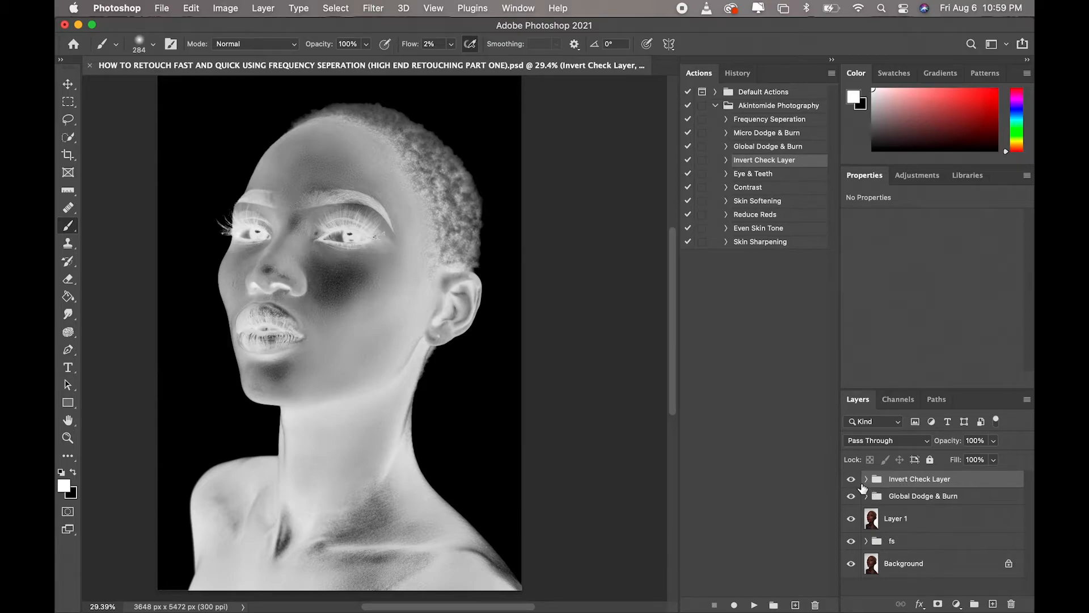
left_click(851, 479)
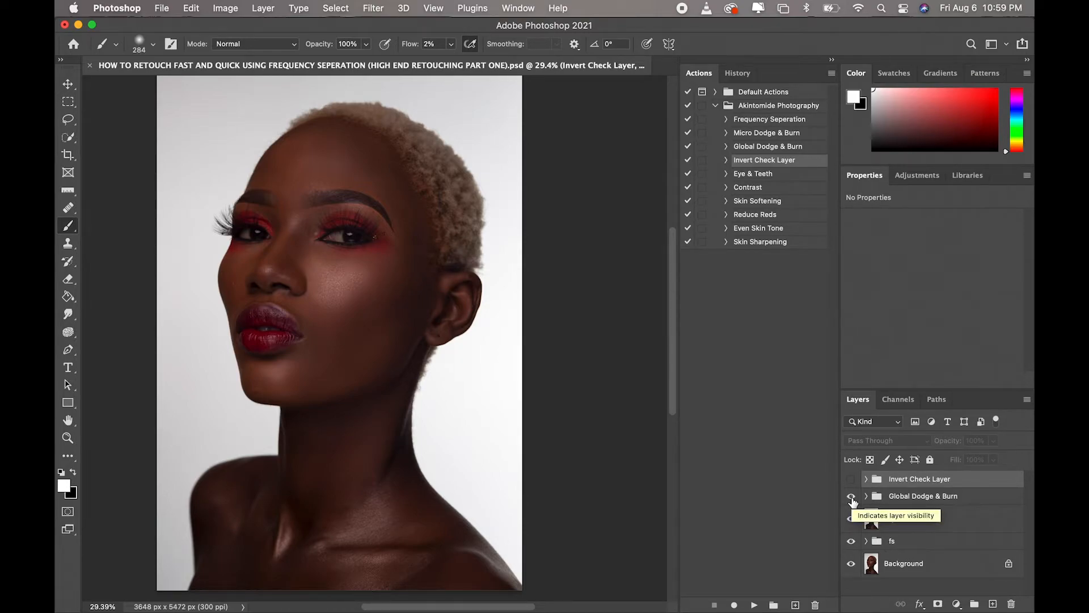
left_click(851, 497)
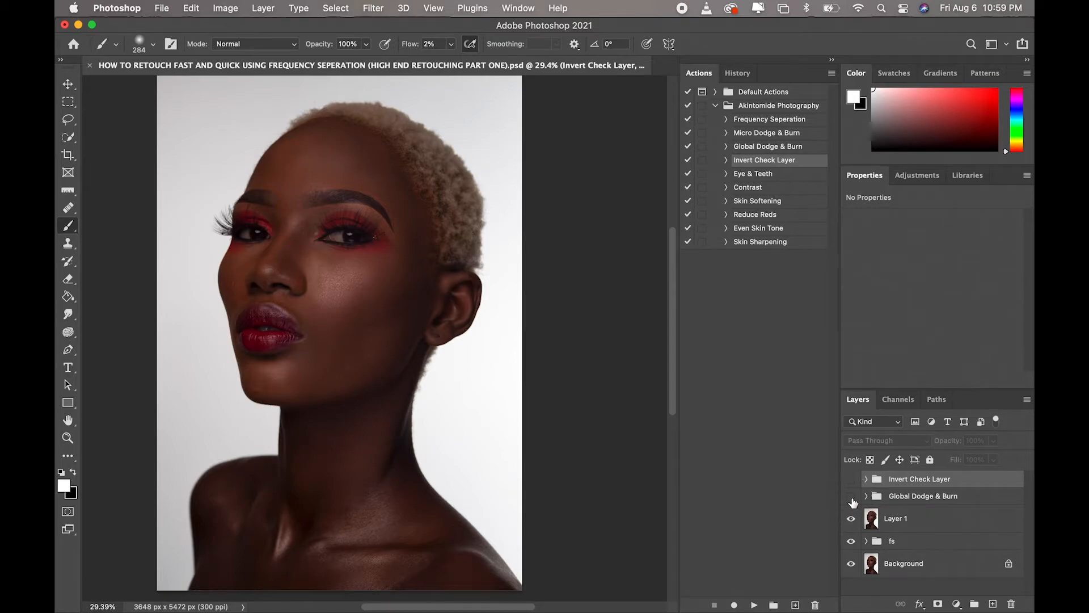
left_click(852, 497)
left_click(852, 499)
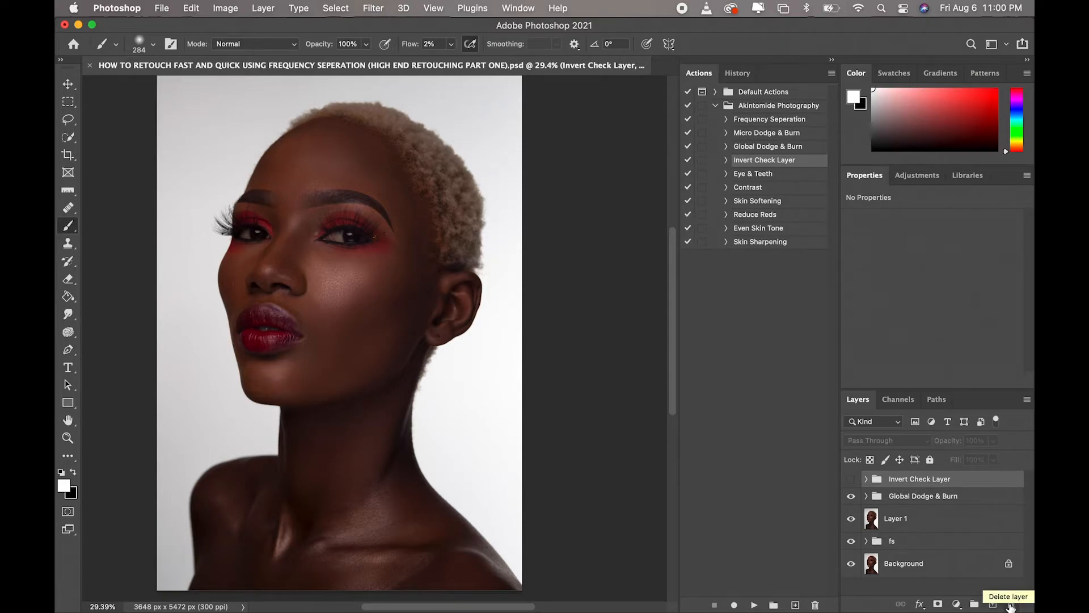
Delete the Invert Check Layer group together with its contents.
left_click(1011, 605)
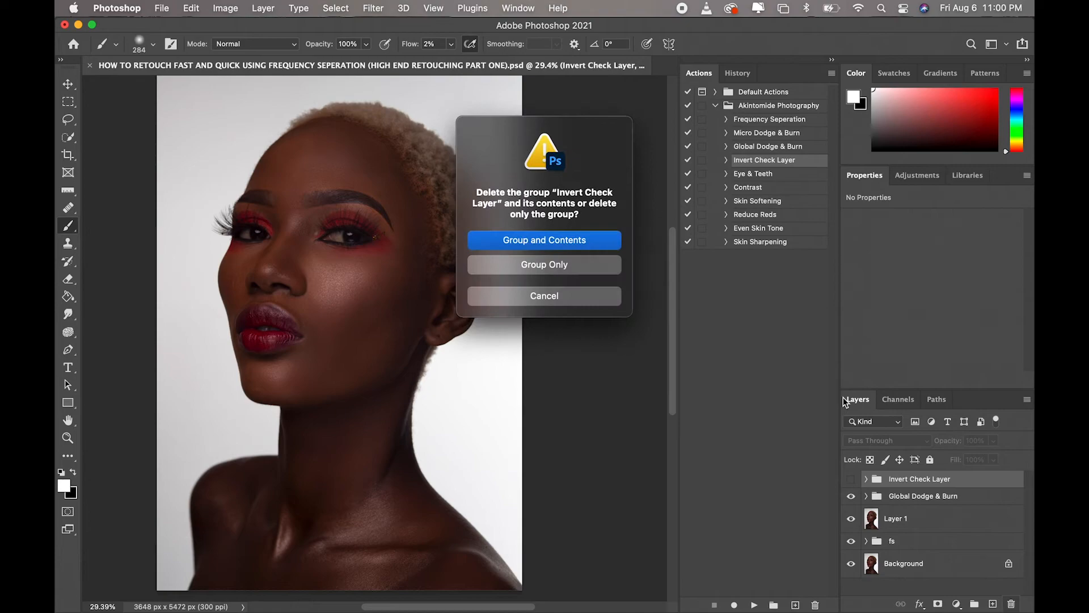
left_click(554, 241)
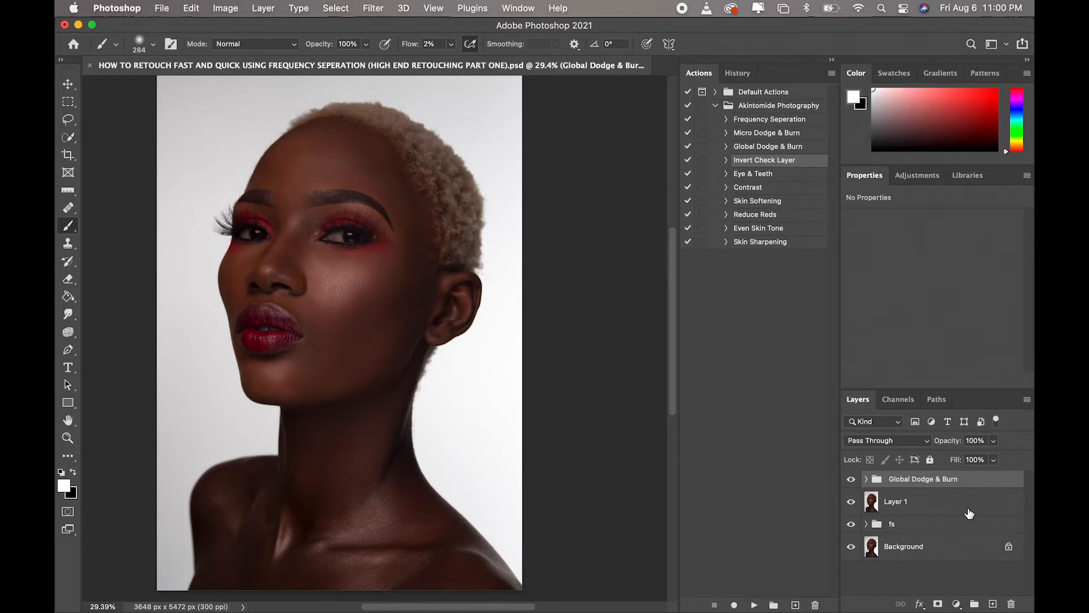
Stamp all visible layers into a new layer above the Global Dodge & Burn group and run the Eye & Teeth action.
key("super+alt+shift+e")
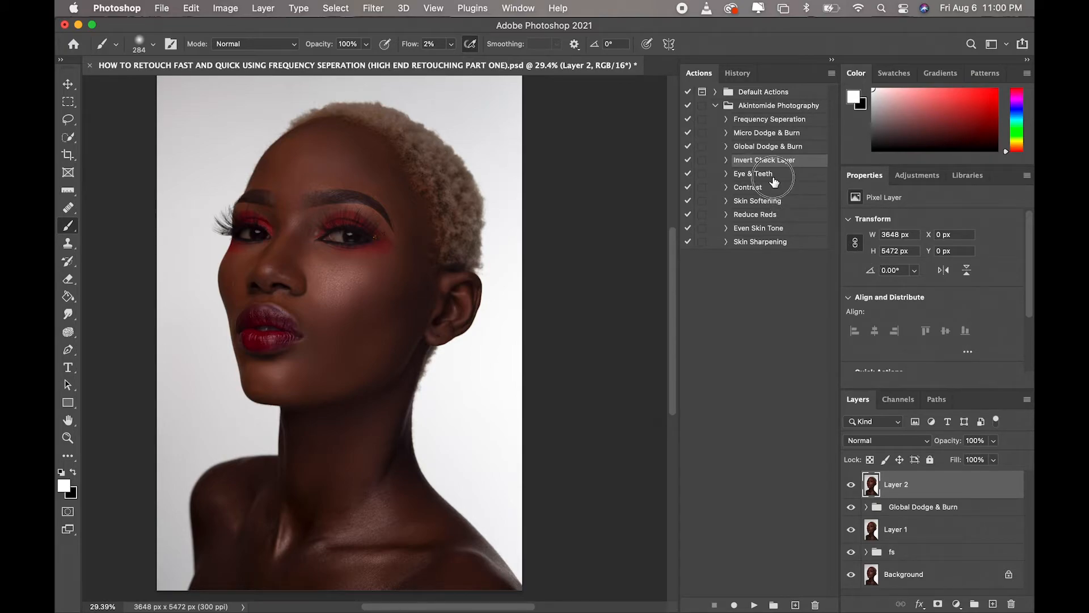
left_click(774, 177)
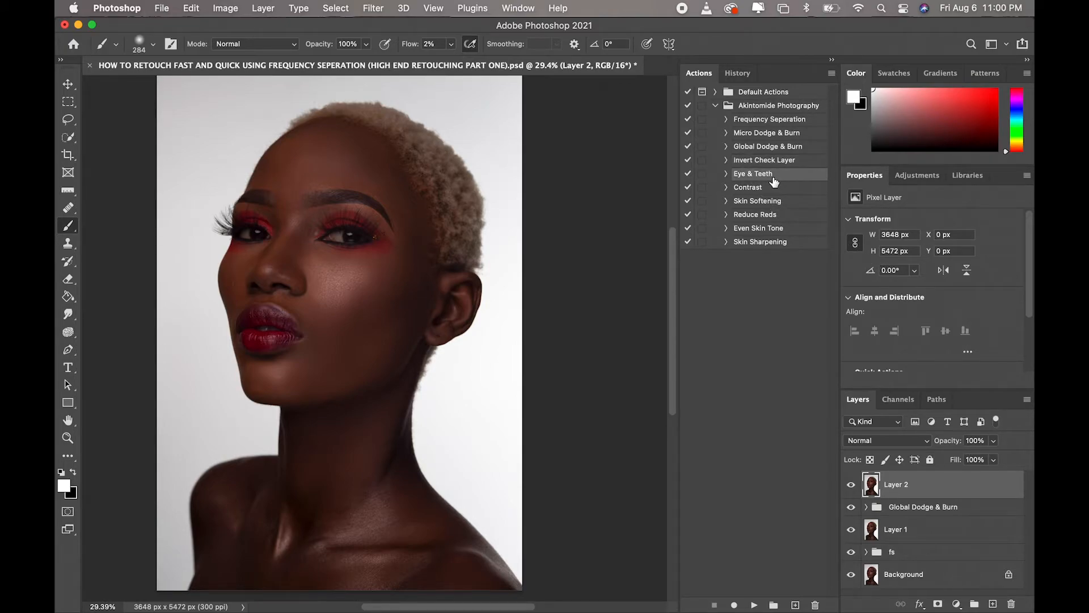
left_click(754, 606)
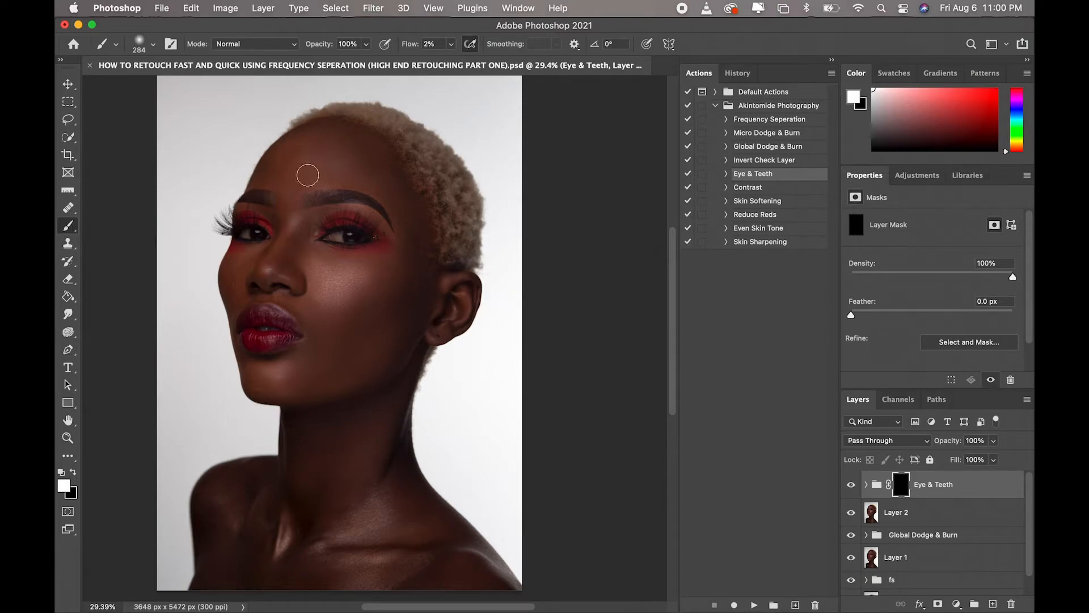
Set the brush flow to 100% and reduce the brush size to 50 px for close-up work on the eyes.
left_click(451, 43)
left_click_drag(451, 59, 545, 66)
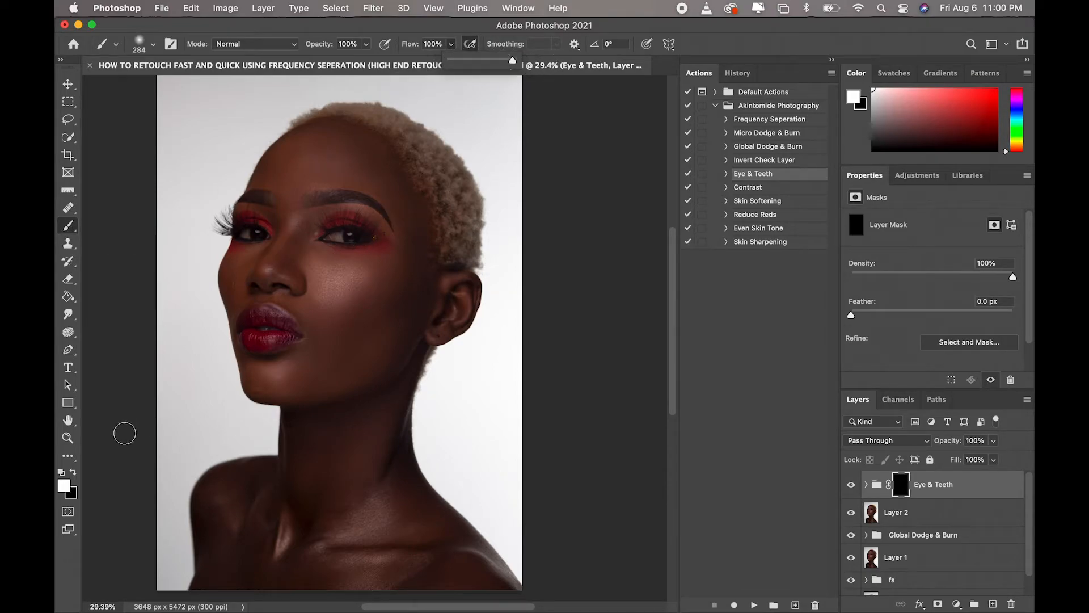
left_click(68, 437)
left_click_drag(306, 208, 365, 275)
scroll(459, 606, "up", 2)
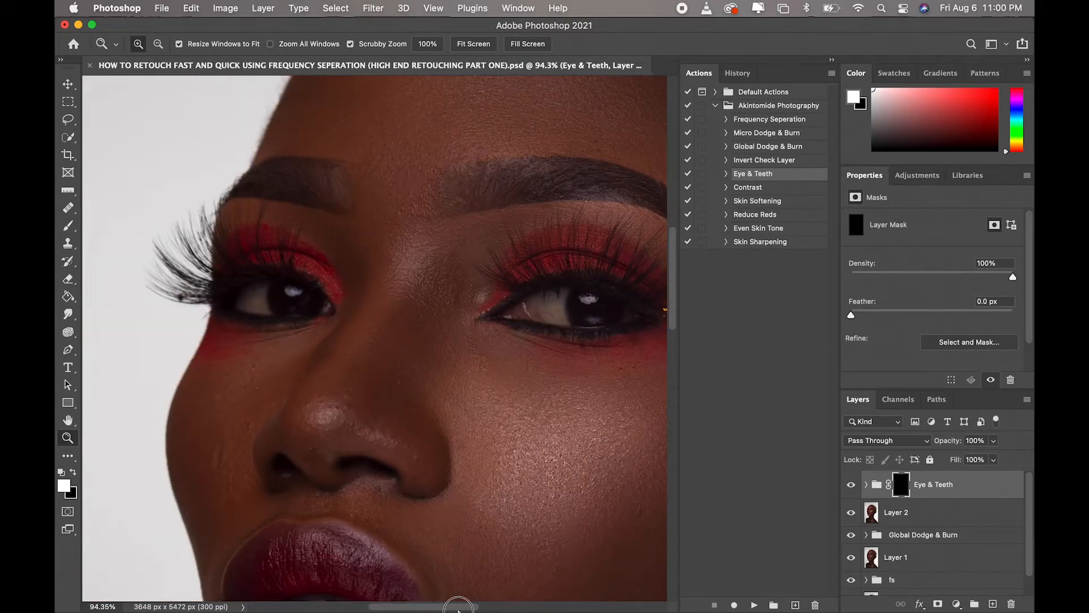
scroll(458, 606, "right", 2)
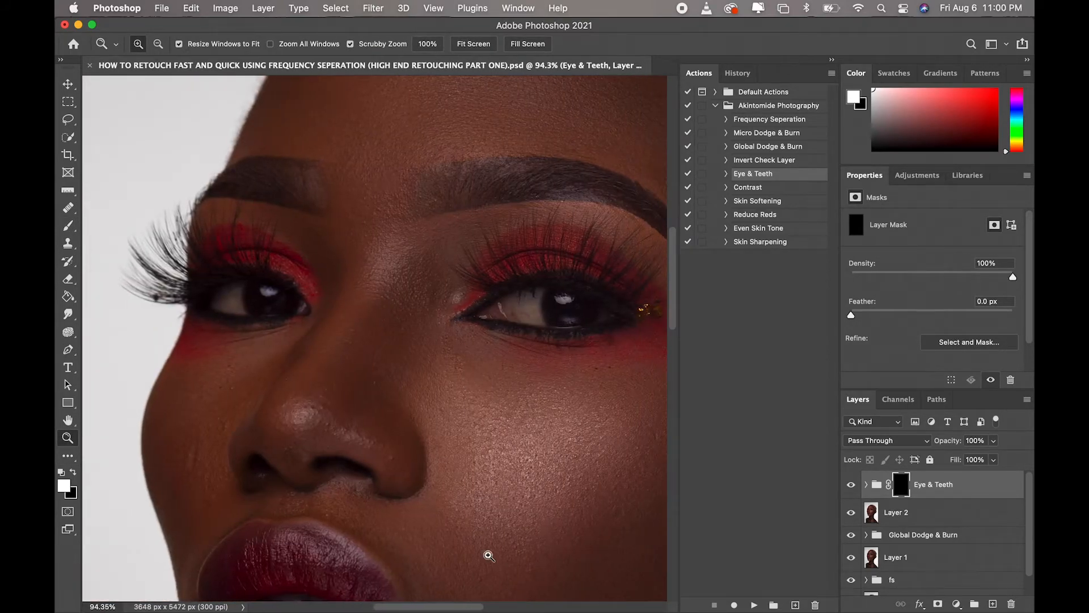
left_click(68, 227)
key("bracketleft")
key("bracketleft")
key("bracketleft")
key("bracketleft")
key("bracketleft")
key("bracketleft")
key("bracketleft")
key("bracketleft")
Paint white on the Eye & Teeth mask over the whites of both eyes and toggle the group to compare.
mouse_move(533, 300)
left_mouse_down()
mouse_move(503, 307)
mouse_move(540, 316)
mouse_move(501, 310)
left_mouse_up()
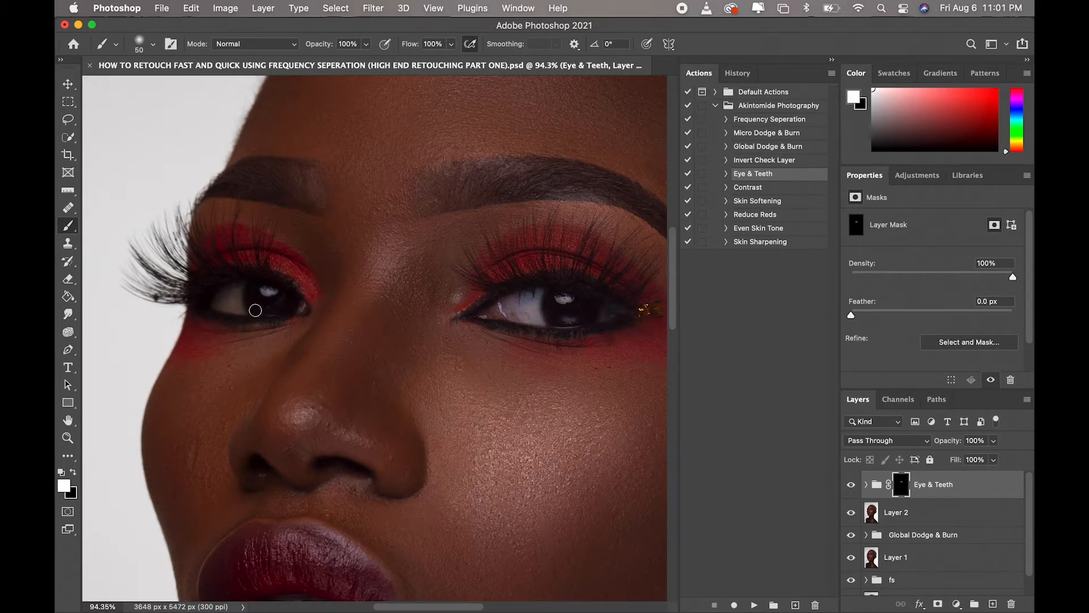
left_click(225, 308)
mouse_move(225, 308)
left_mouse_down()
mouse_move(233, 298)
mouse_move(243, 308)
left_mouse_up()
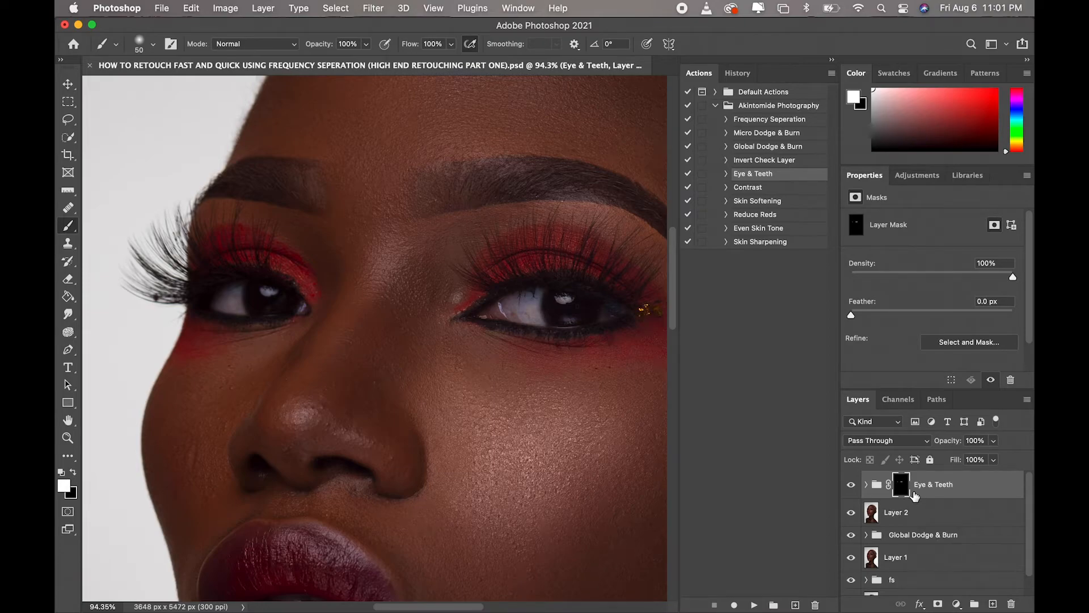
left_click(853, 486)
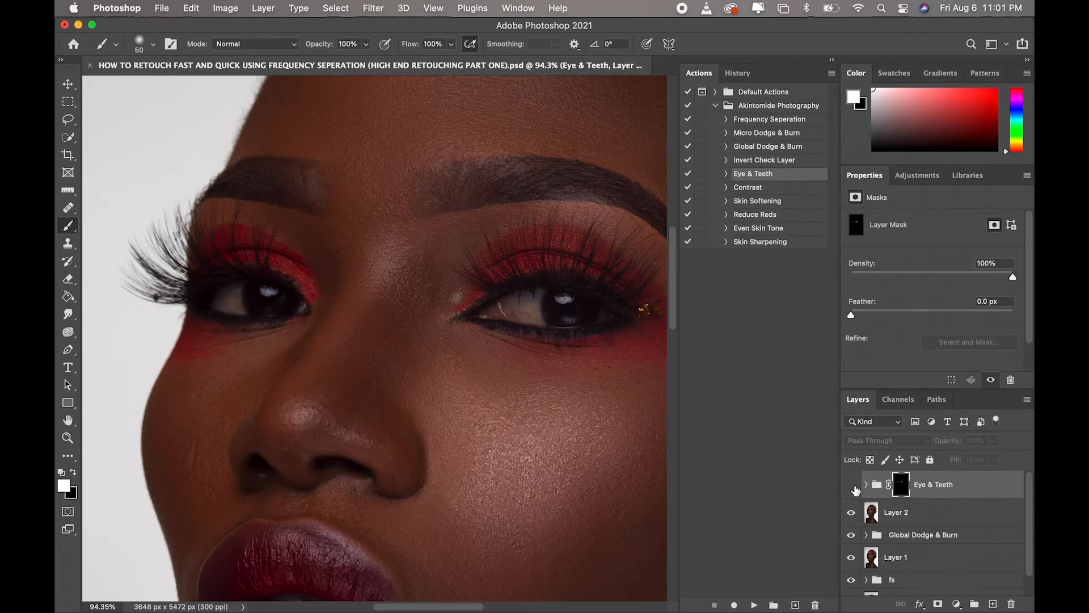
left_click(853, 486)
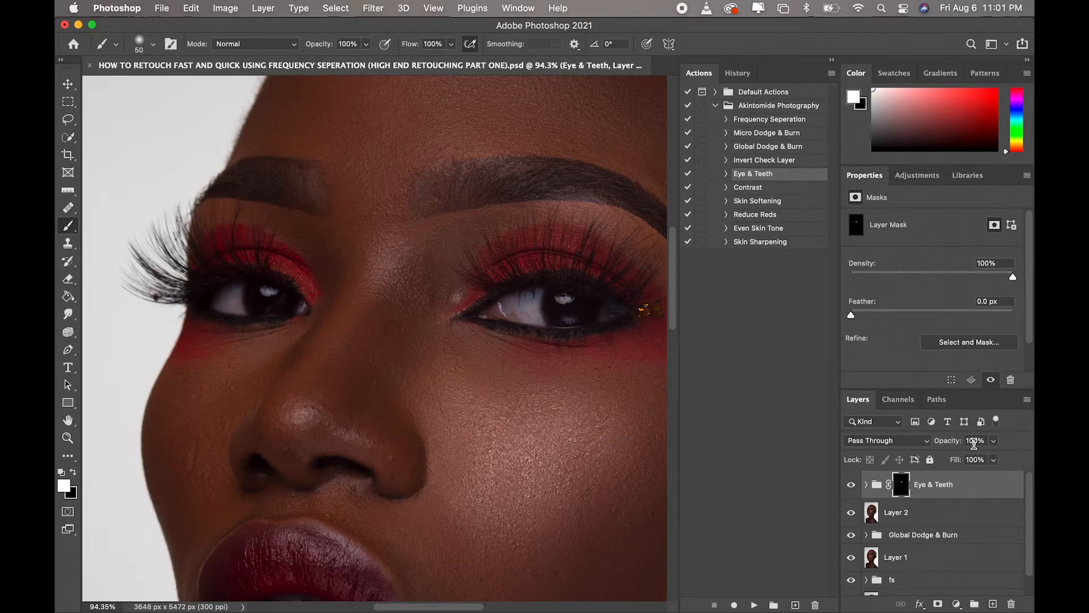
Lower the Eye & Teeth group's opacity to 80%.
left_click(974, 442)
left_click(993, 441)
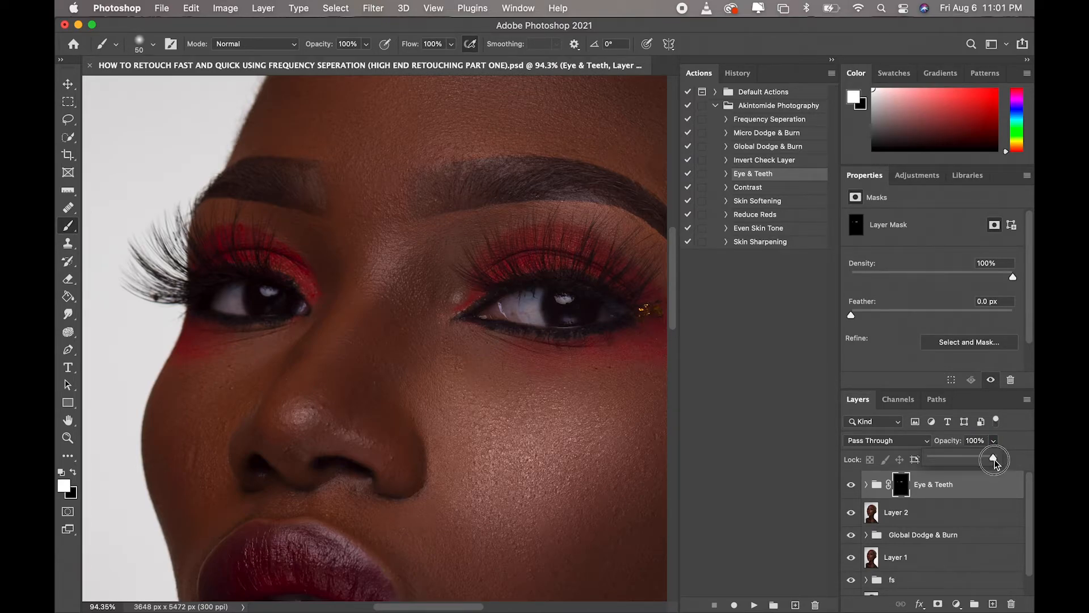
mouse_move(997, 463)
left_mouse_down()
mouse_move(960, 462)
mouse_move(982, 460)
left_mouse_up()
left_click(1017, 429)
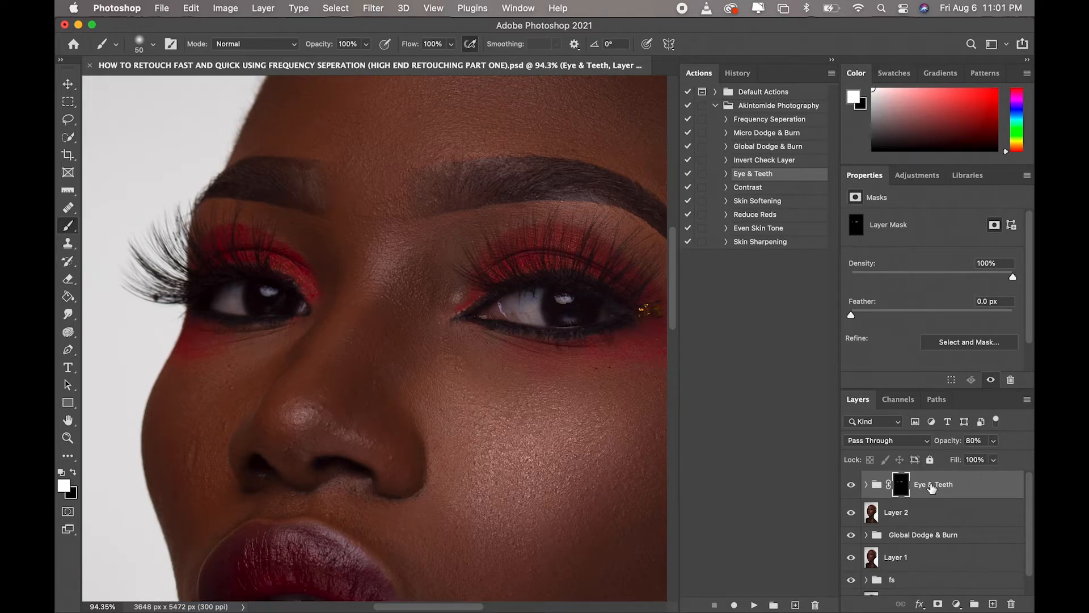
Compare the eyes before and after by toggling the Eye & Teeth group's visibility at its reduced opacity.
left_click(852, 486)
left_click(854, 486)
left_click(852, 486)
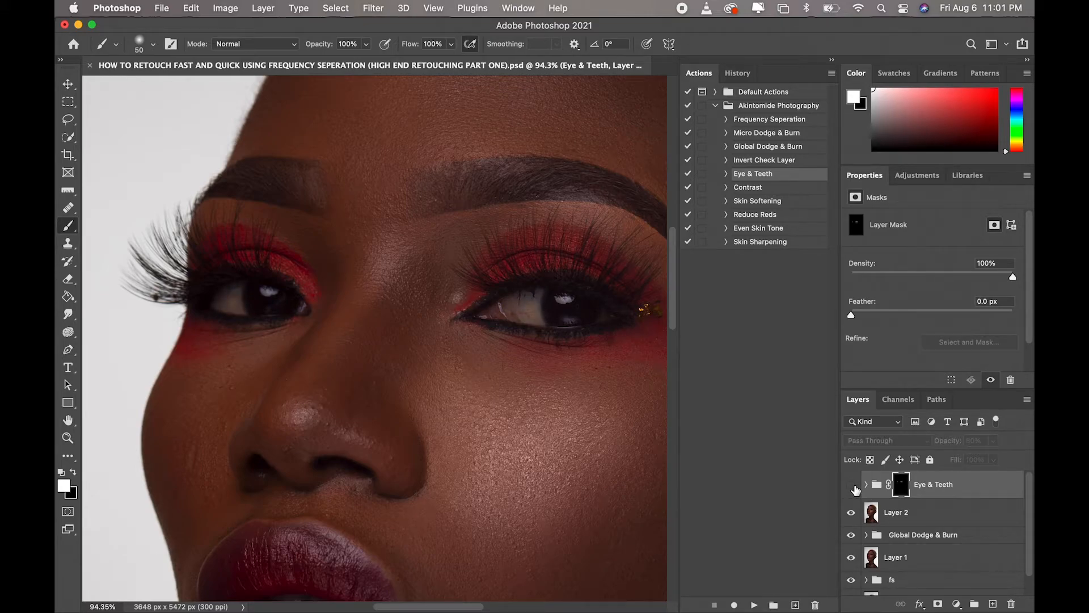
left_click(853, 486)
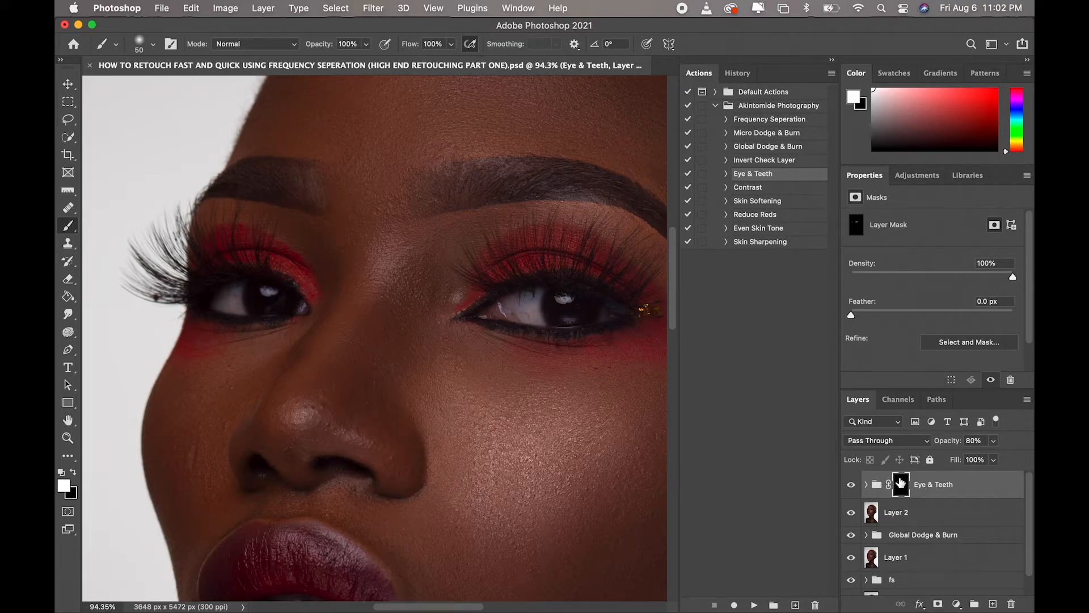
Stamp all visible layers into a new layer above the Eye & Teeth group and run the Contrast action.
left_click_drag(901, 482, 902, 484)
key("super+alt+shift+e")
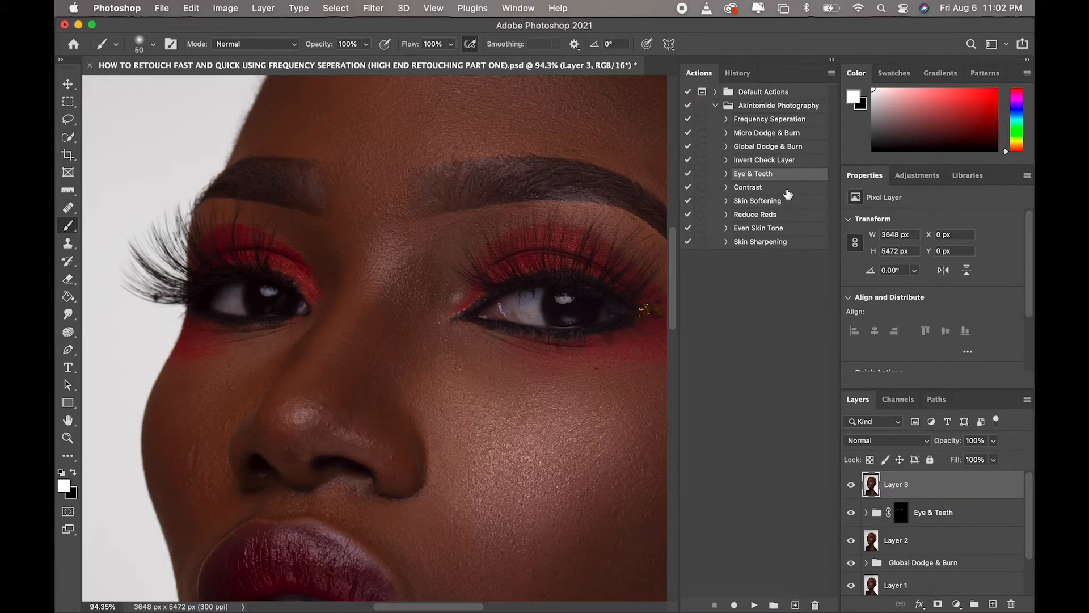
left_click(68, 437)
left_click(474, 44)
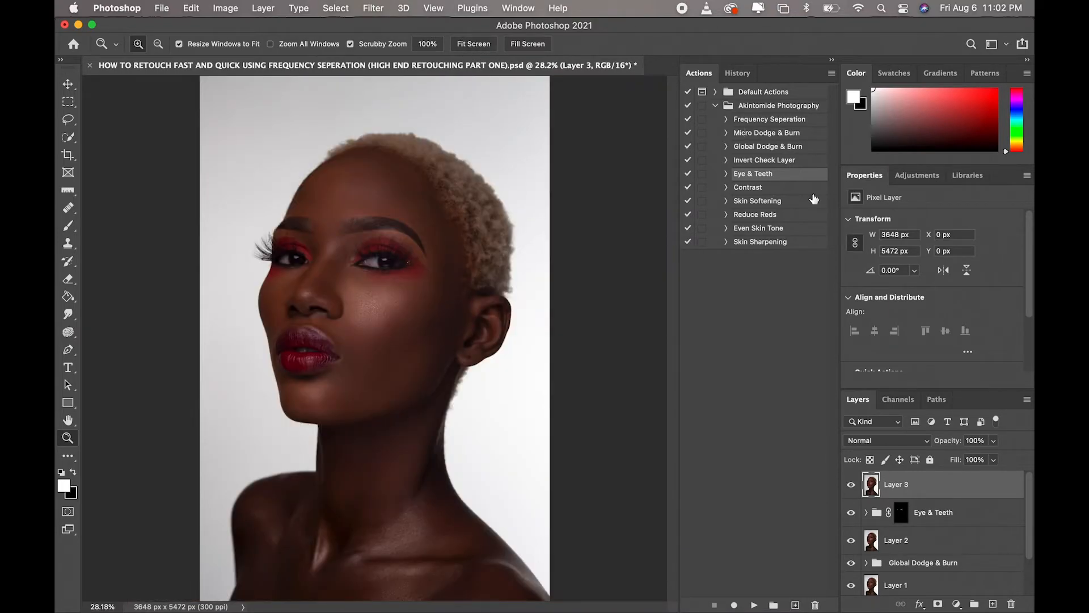
left_click(758, 189)
left_click(754, 605)
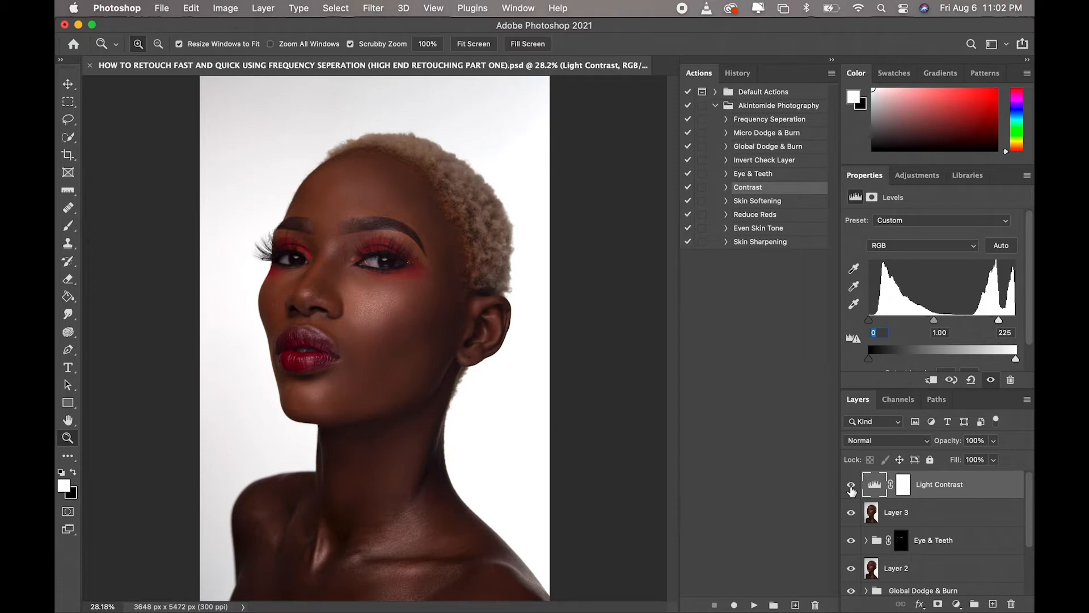
Compare the whole portrait with and without added contrast by toggling the Light Contrast layer's visibility.
left_click(852, 486)
left_click(851, 487)
left_click(852, 487)
left_click(851, 486)
left_click(851, 487)
left_click(851, 487)
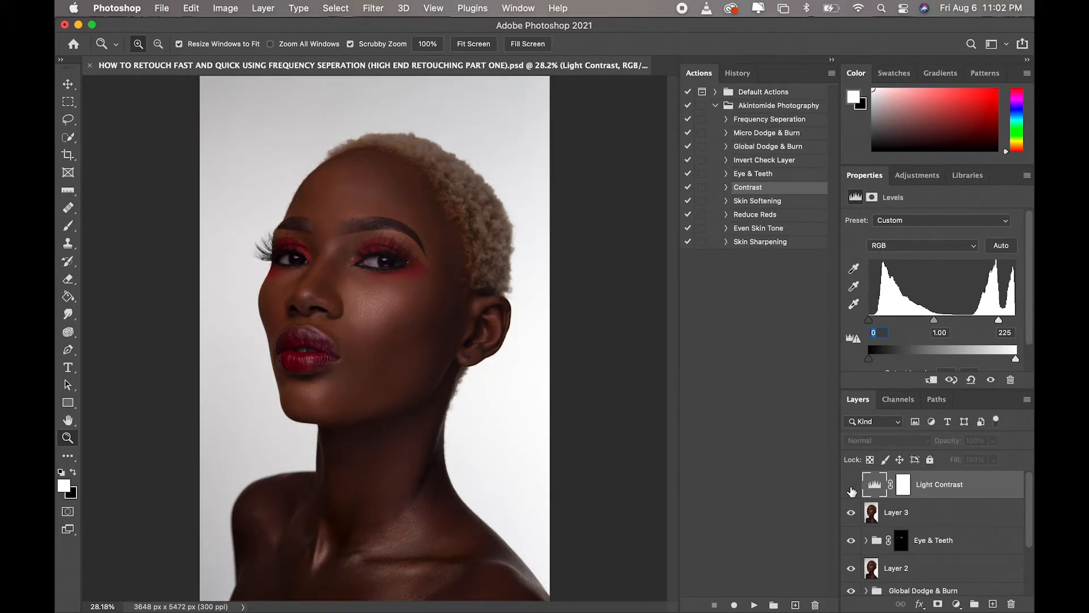
Set the Light Contrast layer's opacity to 70% and compare the portrait with and without it.
left_click(852, 487)
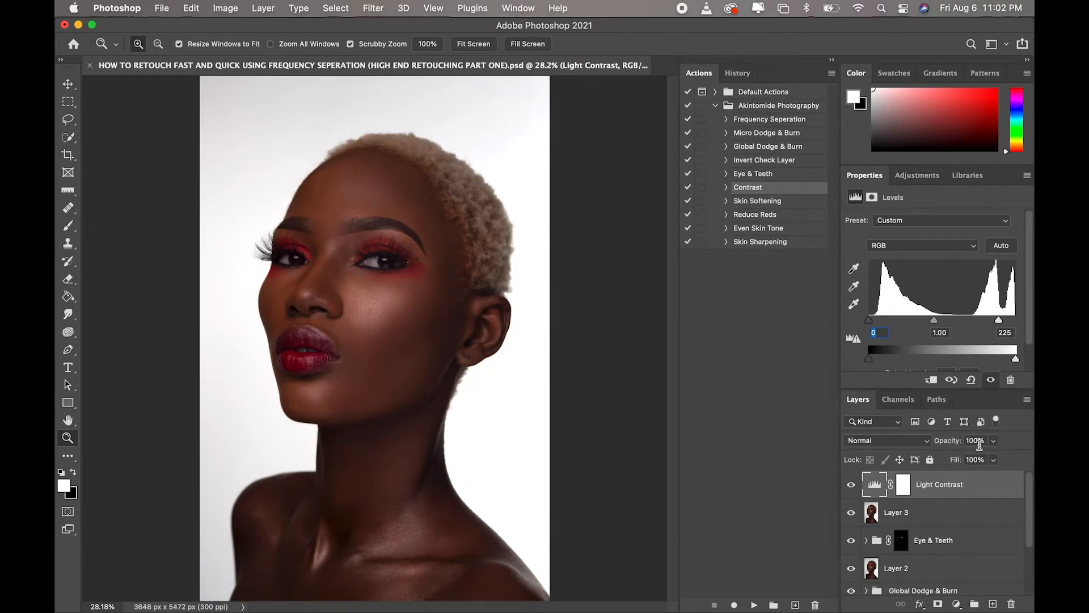
left_click(962, 443)
type("70")
left_click(852, 487)
left_click(853, 487)
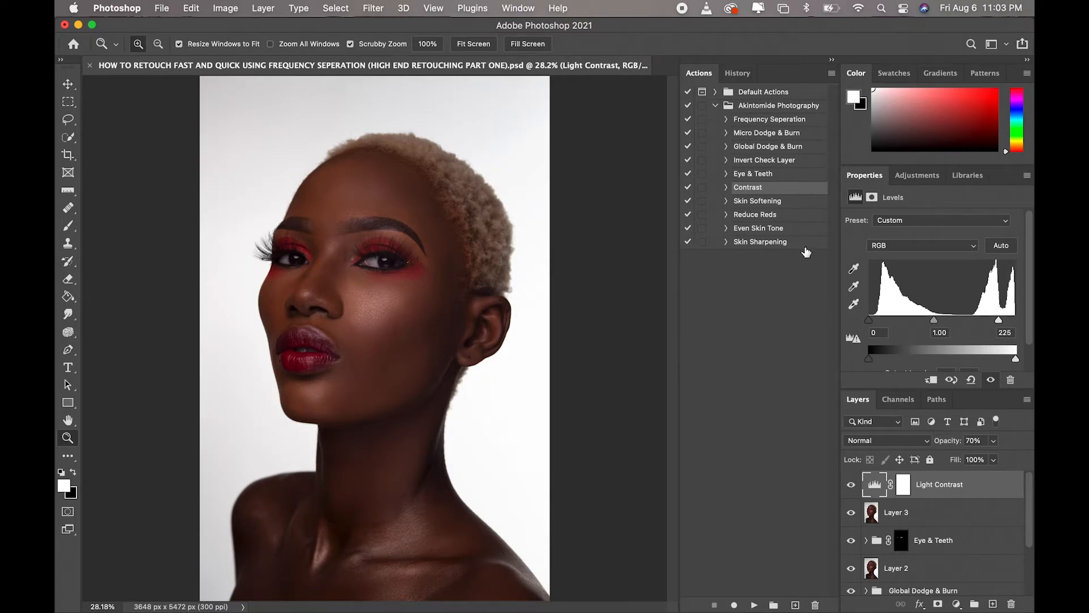
Stamp all visible layers into a new layer above Light Contrast and run the Skin Softening action, continuing past unavailable commands.
key("super+alt+shift+e")
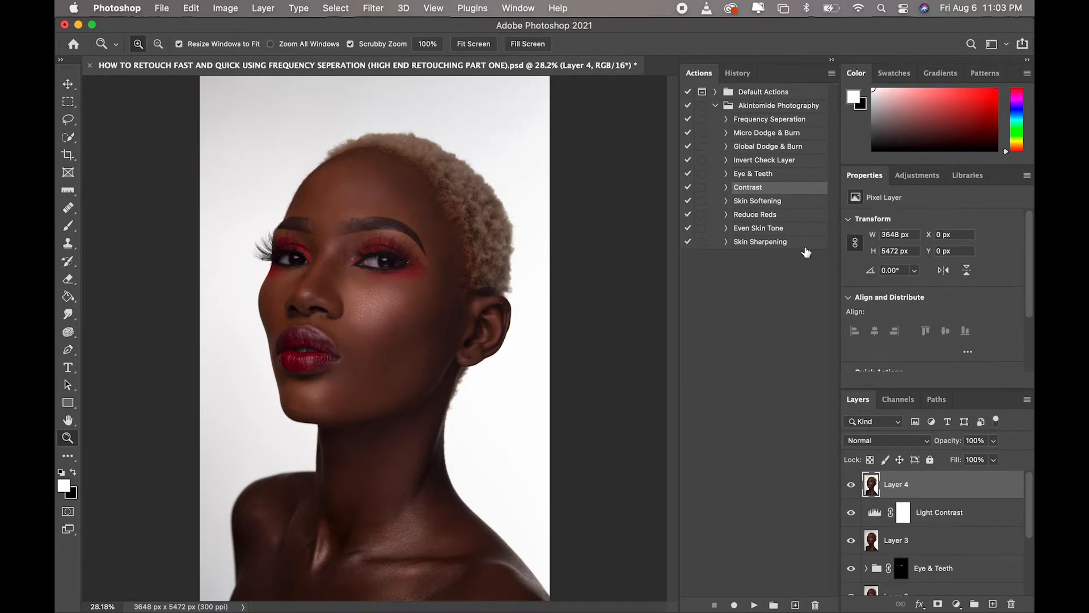
left_click(771, 205)
left_click(754, 605)
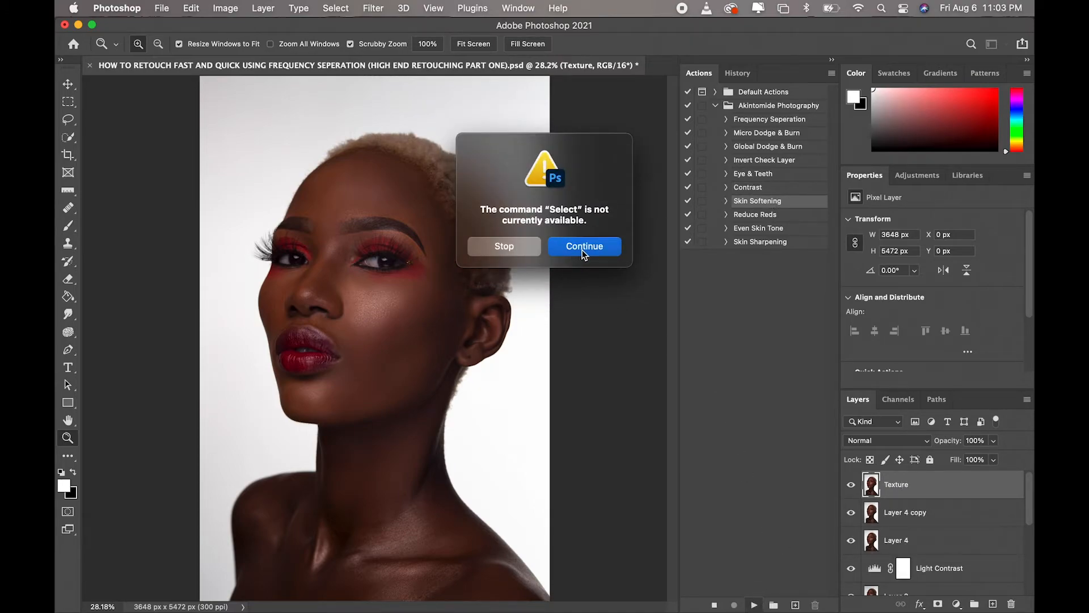
left_click(582, 249)
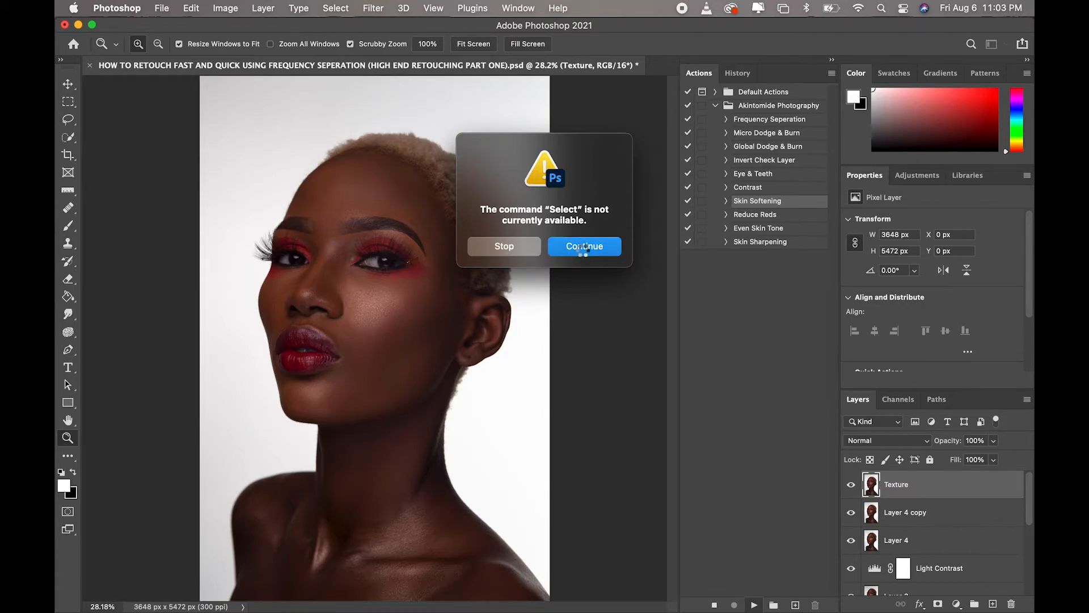
left_click(582, 248)
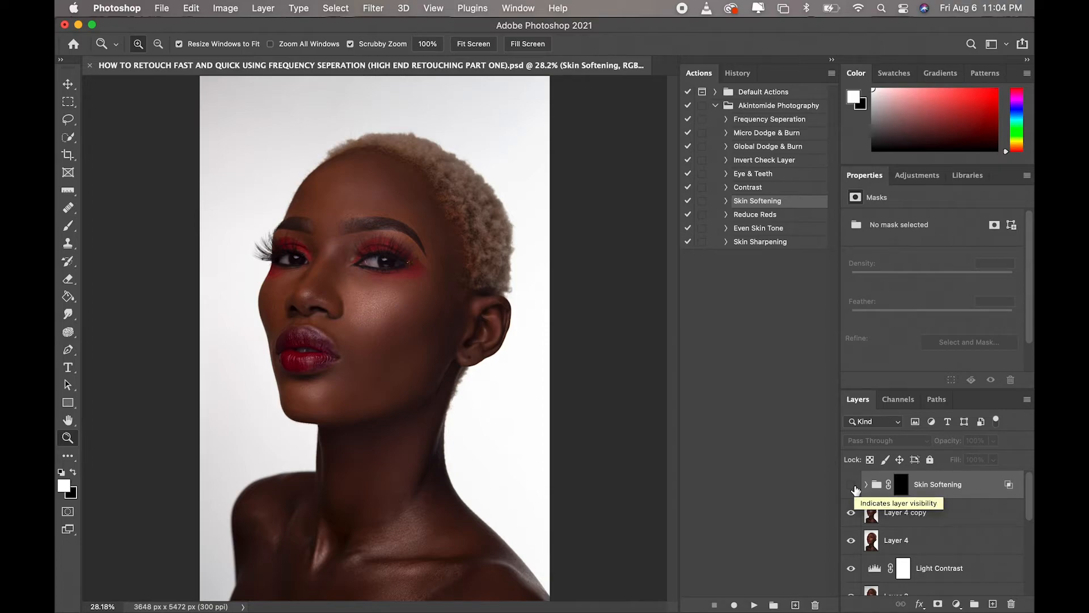
left_click(854, 485)
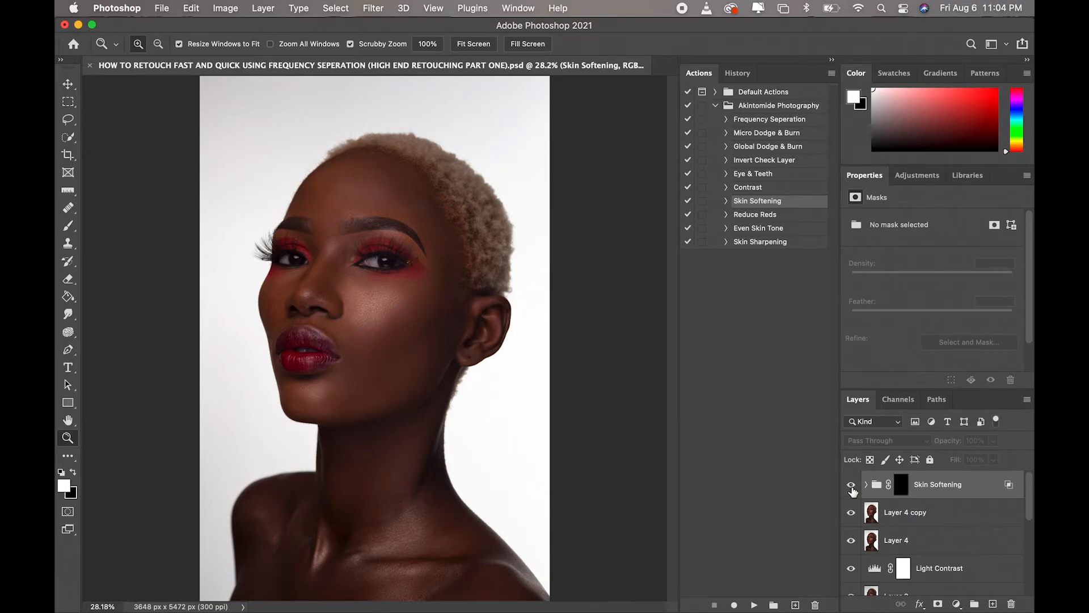
Target the Skin Softening group's mask and set up a white brush at 300 px with 0% hardness.
left_click(906, 491)
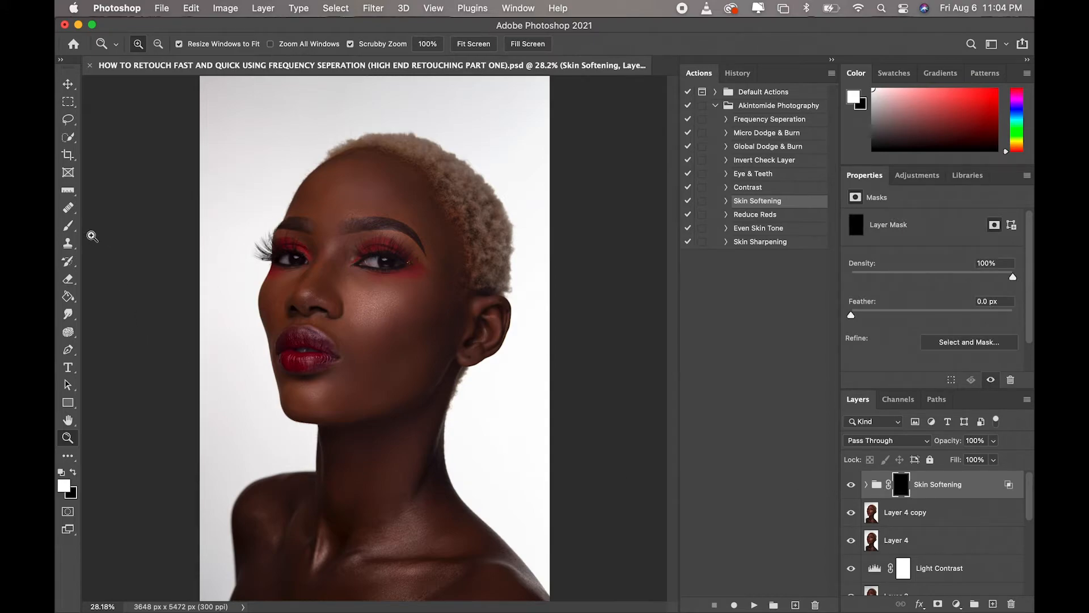
left_click(68, 226)
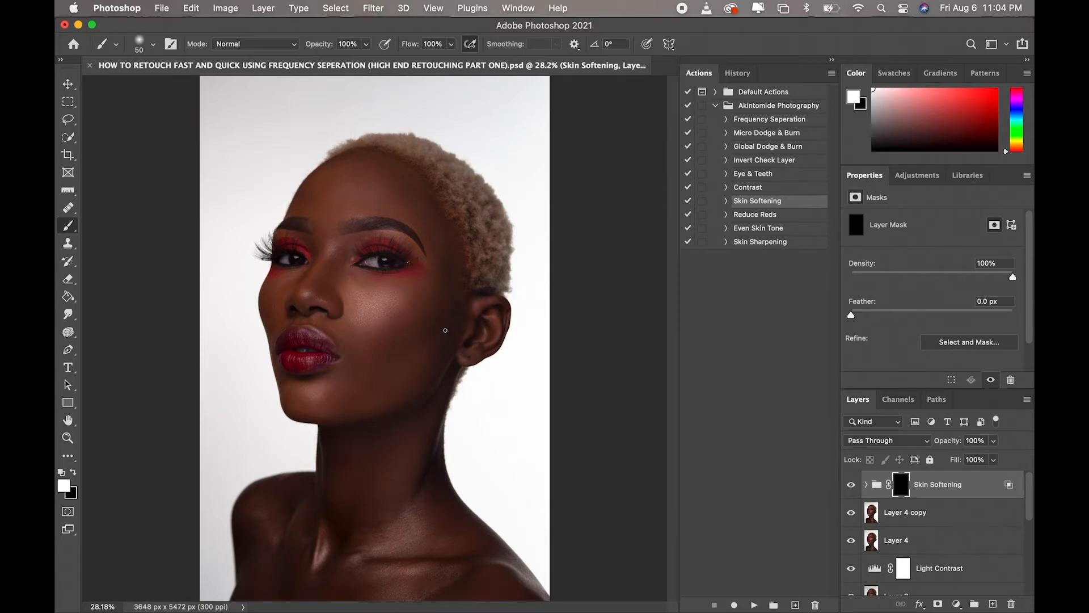
key("bracketright")
key("bracketright")
key("bracketright")
key("bracketright")
key("bracketright")
key("bracketright")
key("bracketright")
key("bracketright")
right_click(327, 196)
left_click(394, 261)
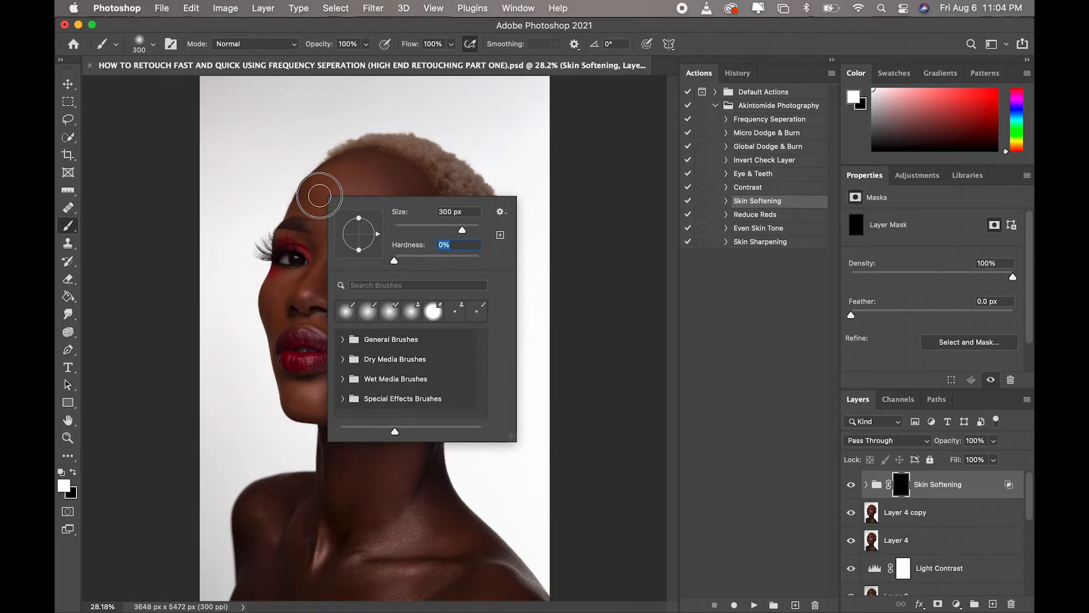
Paint white on the Skin Softening mask over the forehead, nose, cheeks, chin, neck and shoulders.
left_click(332, 184)
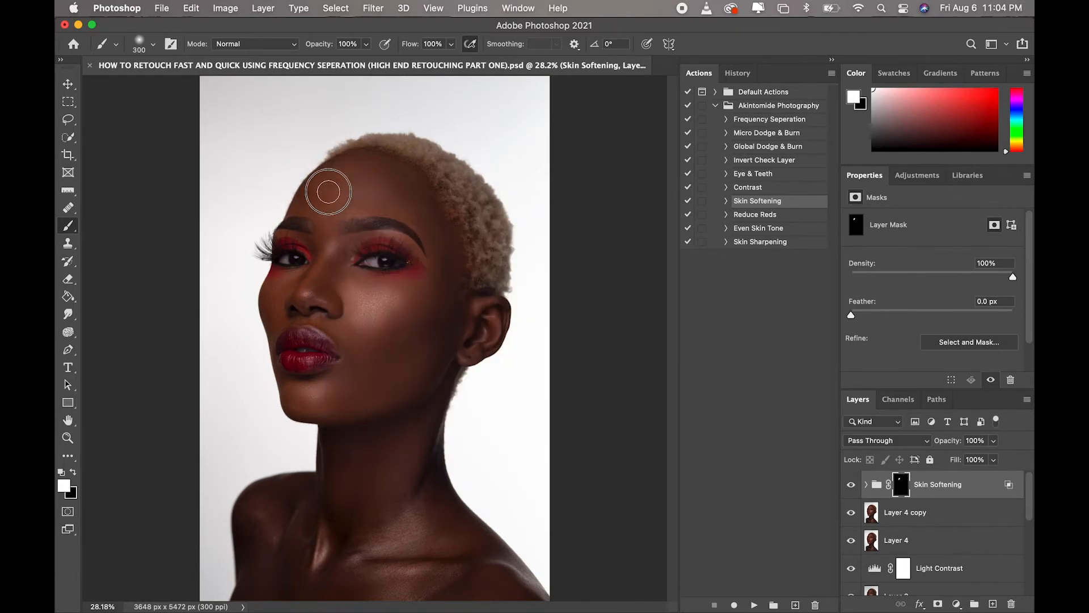
mouse_move(324, 191)
left_mouse_down()
mouse_move(348, 206)
mouse_move(376, 163)
mouse_move(384, 176)
mouse_move(368, 167)
mouse_move(405, 177)
mouse_move(409, 189)
mouse_move(380, 172)
mouse_move(406, 181)
mouse_move(405, 200)
mouse_move(348, 212)
mouse_move(383, 197)
mouse_move(412, 207)
mouse_move(412, 189)
mouse_move(438, 226)
mouse_move(419, 188)
mouse_move(442, 251)
mouse_move(433, 215)
mouse_move(436, 336)
mouse_move(456, 320)
mouse_move(396, 398)
mouse_move(424, 356)
mouse_move(365, 392)
mouse_move(407, 323)
mouse_move(412, 370)
mouse_move(403, 347)
mouse_move(416, 326)
mouse_move(401, 356)
mouse_move(392, 336)
mouse_move(415, 312)
mouse_move(405, 333)
mouse_move(380, 340)
mouse_move(371, 311)
mouse_move(404, 305)
mouse_move(380, 320)
mouse_move(394, 325)
mouse_move(369, 306)
mouse_move(381, 294)
mouse_move(338, 279)
mouse_move(389, 325)
mouse_move(353, 364)
mouse_move(348, 379)
mouse_move(360, 378)
mouse_move(330, 399)
mouse_move(299, 394)
mouse_move(364, 363)
left_mouse_up()
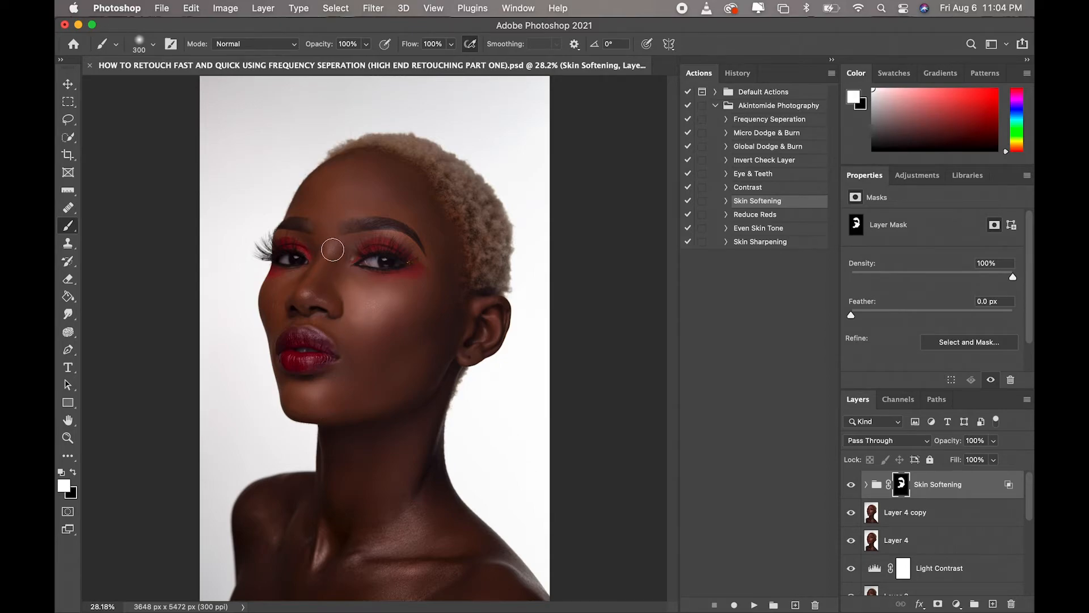
mouse_move(333, 272)
left_mouse_down()
mouse_move(311, 294)
mouse_move(279, 287)
mouse_move(275, 307)
left_mouse_up()
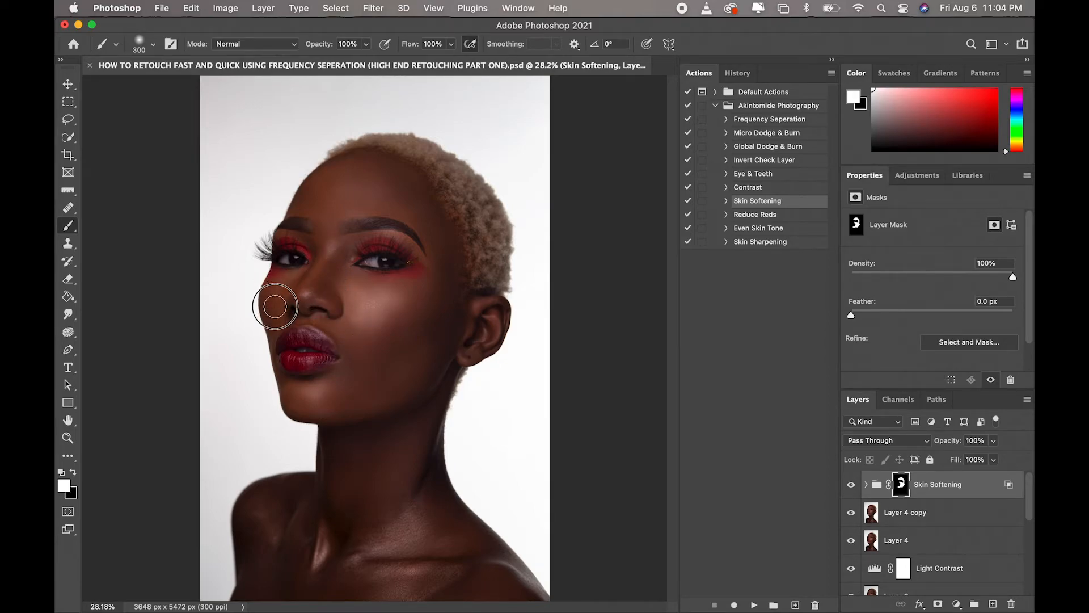
mouse_move(384, 394)
left_mouse_down()
mouse_move(336, 397)
mouse_move(370, 396)
mouse_move(410, 362)
mouse_move(363, 398)
mouse_move(337, 400)
mouse_move(403, 448)
mouse_move(391, 474)
mouse_move(407, 445)
mouse_move(372, 459)
mouse_move(365, 448)
mouse_move(334, 451)
mouse_move(340, 491)
mouse_move(370, 510)
mouse_move(351, 480)
mouse_move(382, 510)
mouse_move(404, 512)
mouse_move(400, 504)
mouse_move(390, 526)
mouse_move(399, 515)
mouse_move(424, 537)
mouse_move(422, 506)
mouse_move(433, 503)
mouse_move(456, 532)
mouse_move(367, 546)
mouse_move(463, 552)
mouse_move(454, 538)
mouse_move(477, 590)
mouse_move(454, 599)
mouse_move(519, 600)
mouse_move(324, 592)
mouse_move(439, 585)
mouse_move(271, 583)
mouse_move(259, 541)
mouse_move(270, 568)
mouse_move(299, 577)
mouse_move(290, 503)
left_mouse_up()
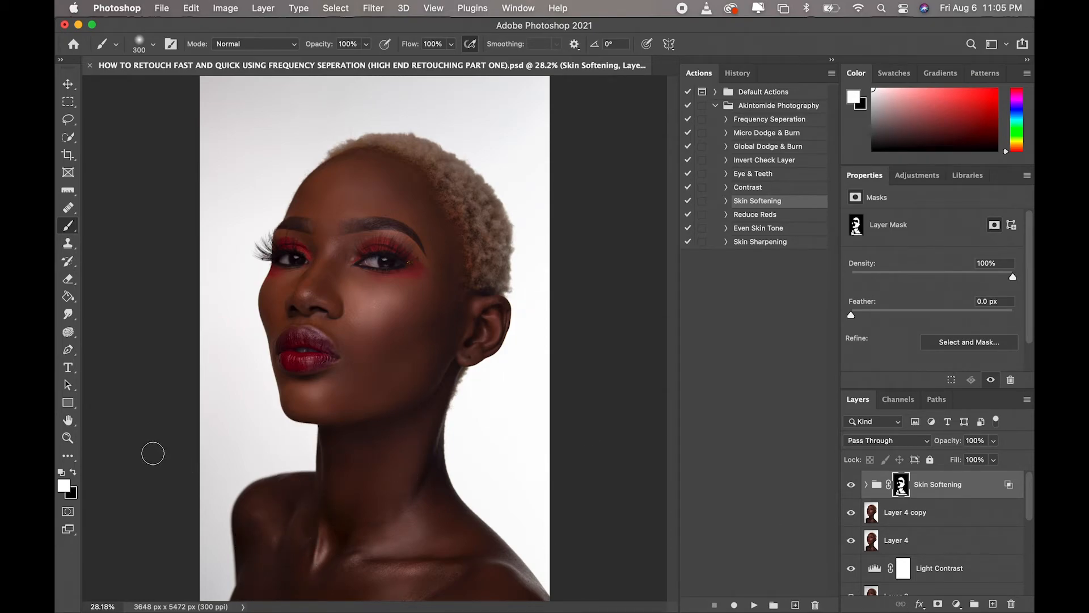
Compare the cheek's skin texture up close with and without softening by toggling the Skin Softening group's visibility.
left_click(66, 441)
left_click_drag(379, 297, 448, 347)
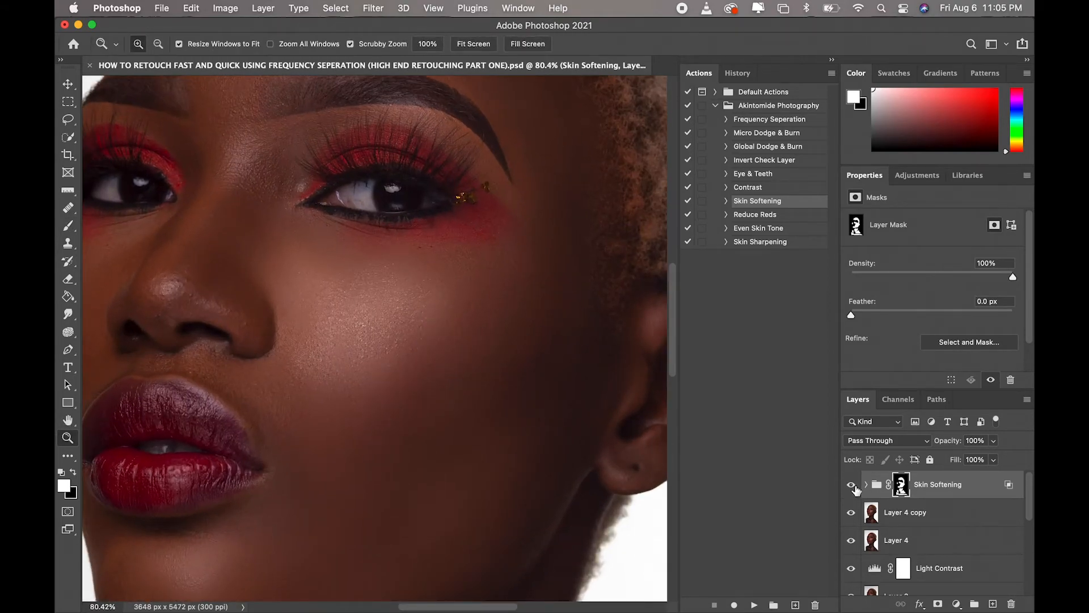
left_click(852, 485)
left_click(852, 485)
Lower the Skin Softening group's opacity to 40% and compare the face with and without it.
left_click(974, 442)
type("4")
key("Return")
left_click(850, 487)
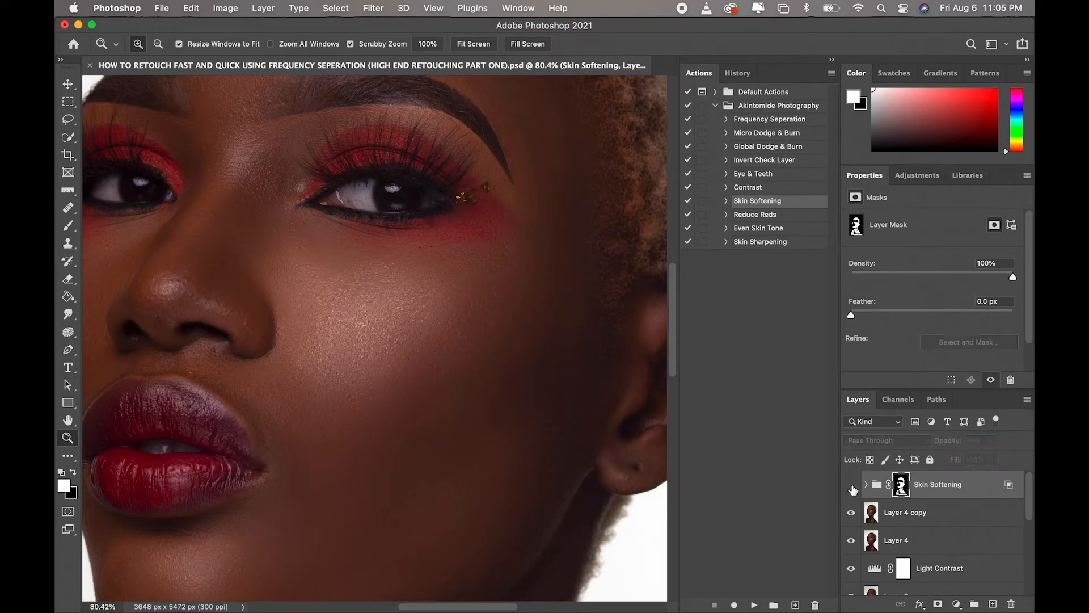
left_click(851, 487)
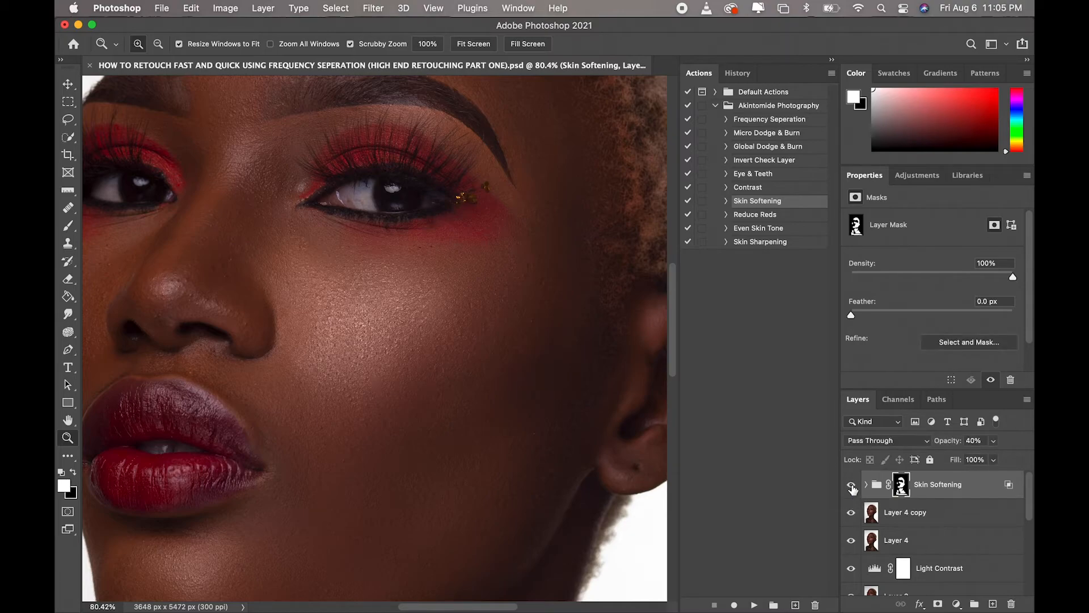
left_click(851, 487)
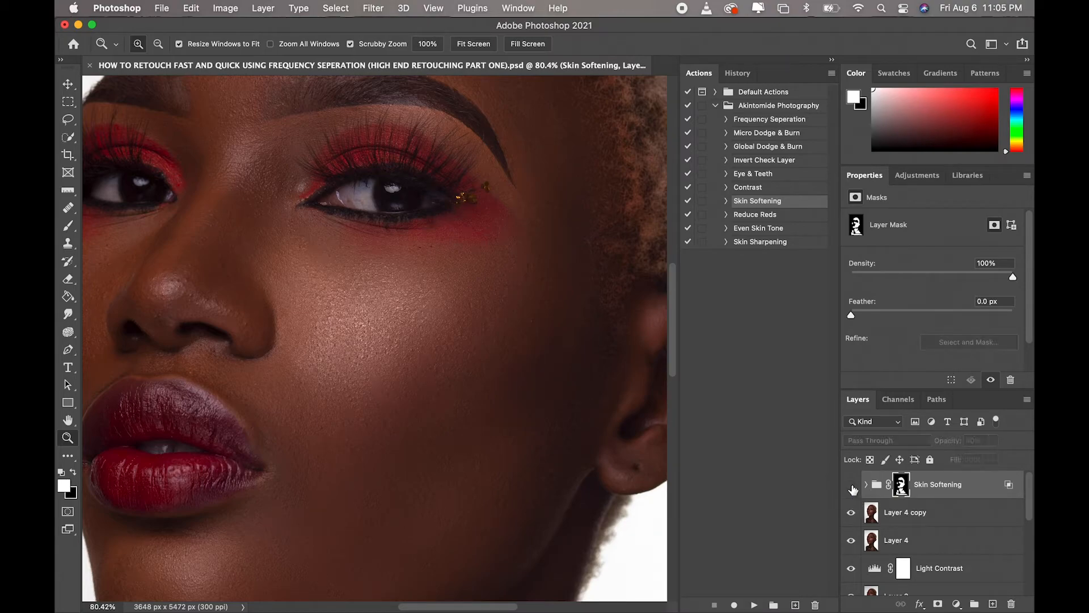
left_click(851, 487)
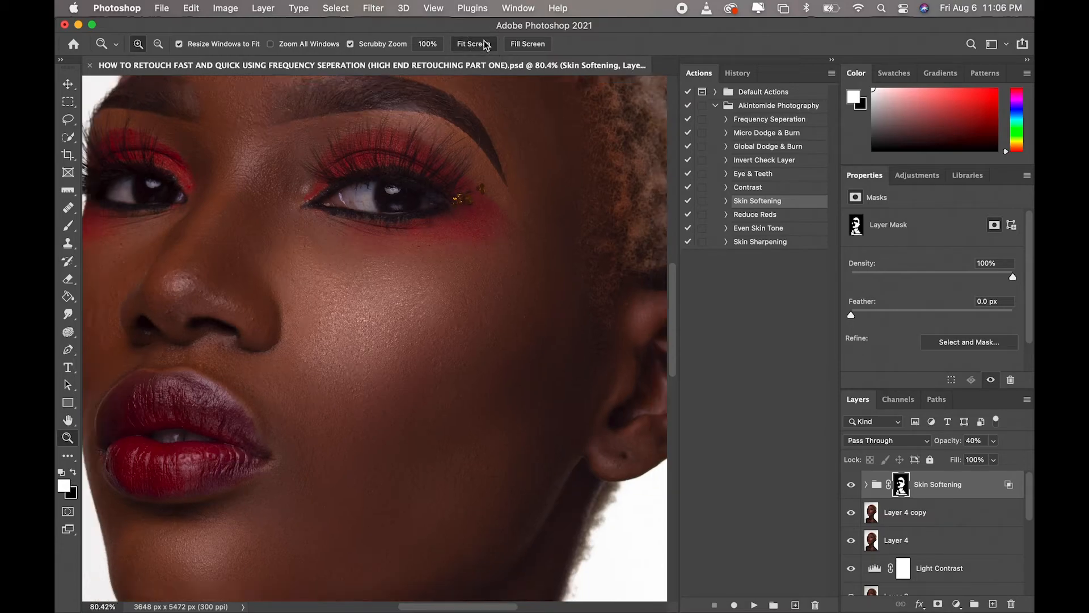
Stamp all visible layers into a new layer above the Skin Softening group and run the Reduce Reds action.
left_click(487, 44)
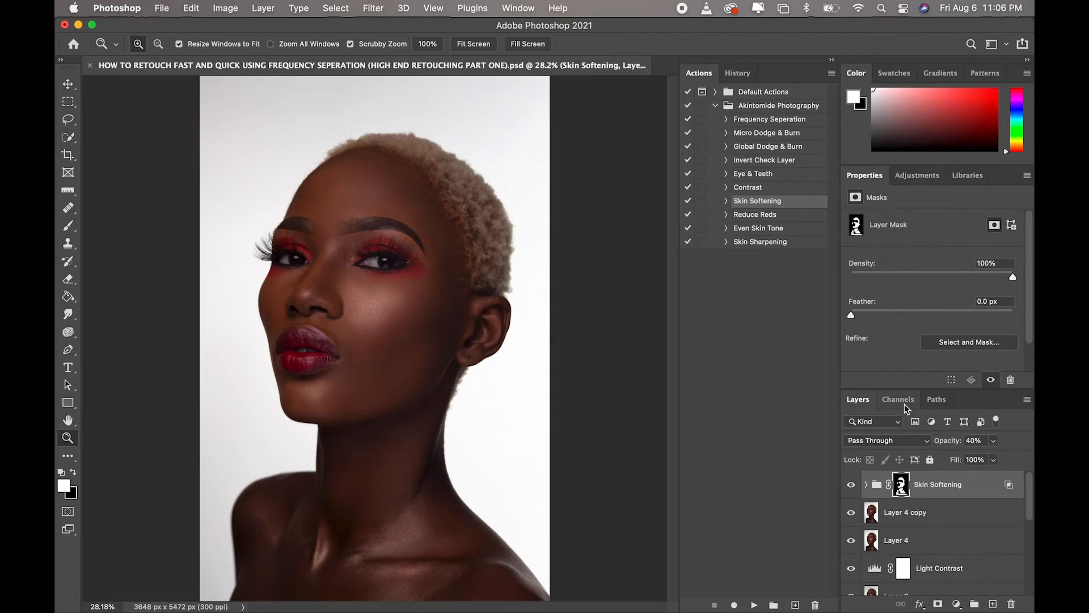
key("super+shift+alt+n")
key("super+shift+alt+e")
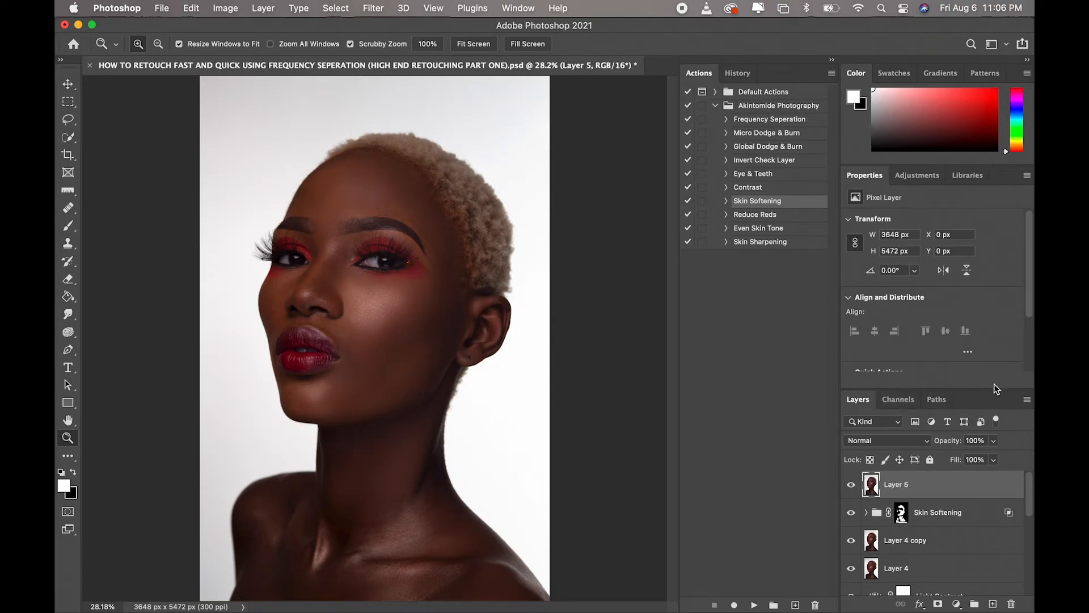
left_click(769, 219)
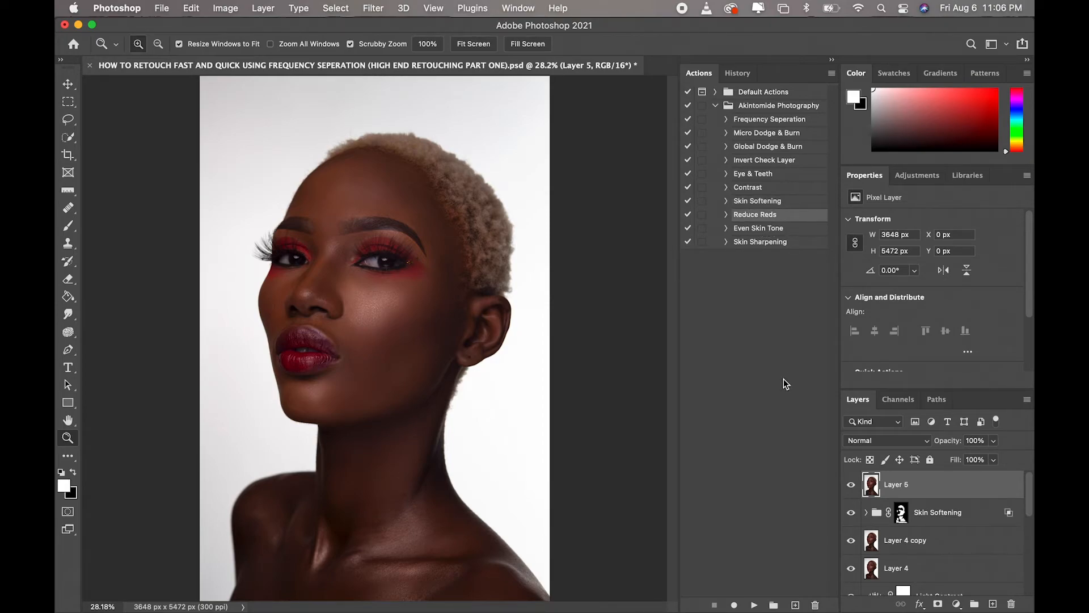
left_click(754, 604)
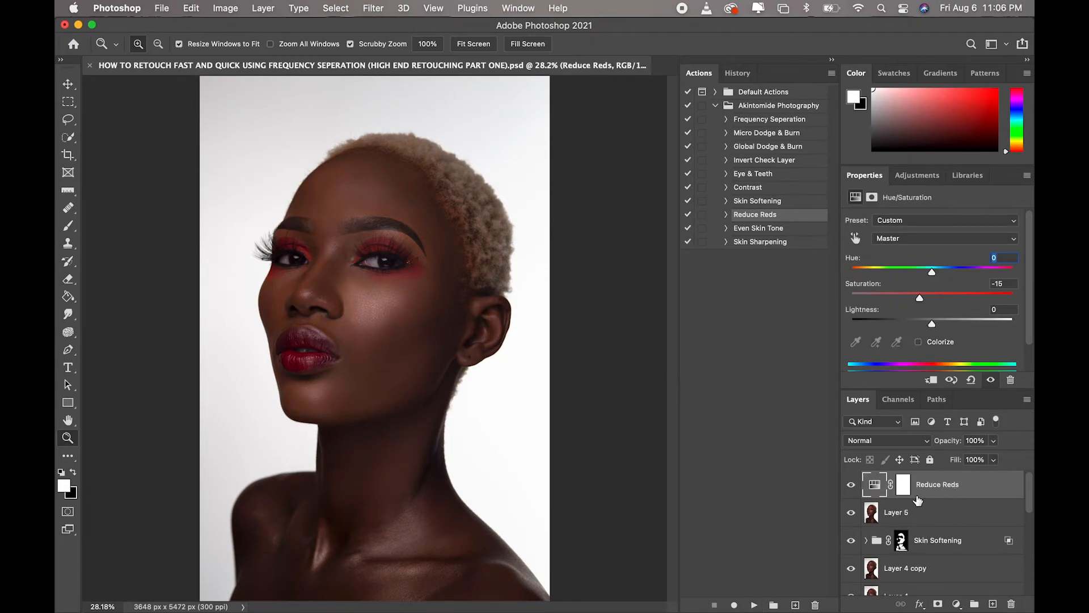
Compare the whole portrait before and after the red reduction by toggling the Reduce Reds layer's visibility.
left_click(851, 485)
left_click(852, 487)
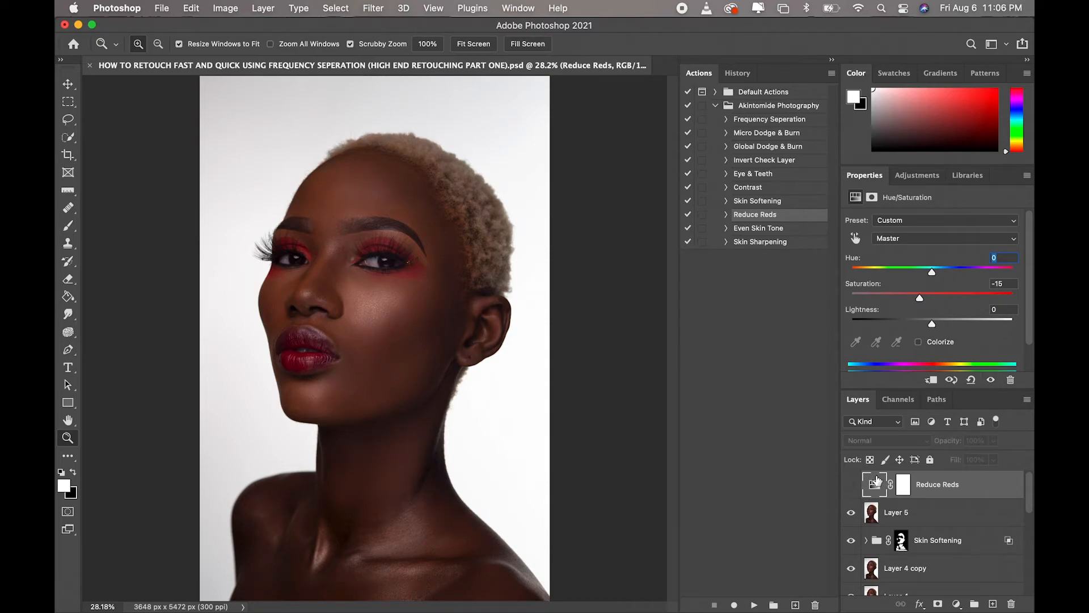
left_click(852, 488)
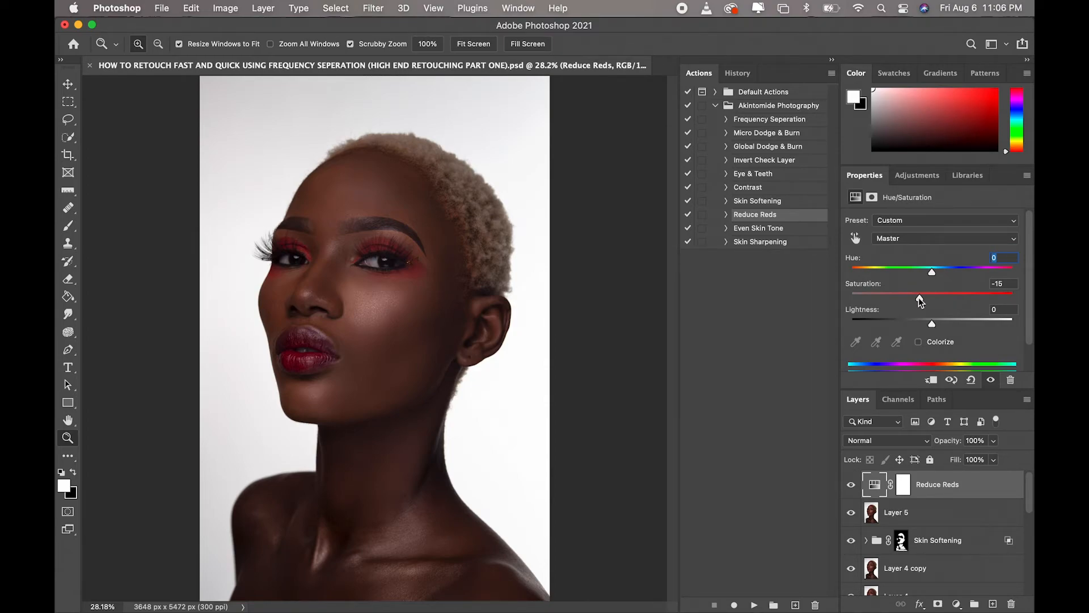
Set the Reduce Reds layer's saturation to -5 and compare the portrait with and without it.
left_click_drag(922, 300, 926, 303)
left_click(1003, 283)
type("-5")
left_click(853, 488)
left_click(852, 487)
Run the Even Skin Tone action with the Reduce Reds layer selected.
left_click(931, 502)
left_click(935, 487)
left_click(763, 233)
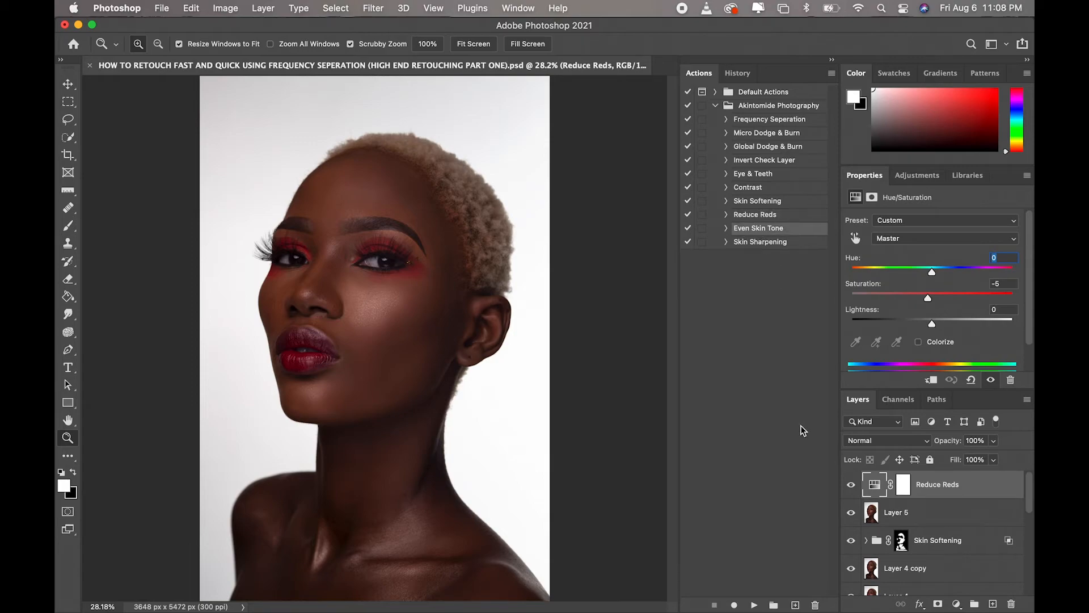
left_click(756, 605)
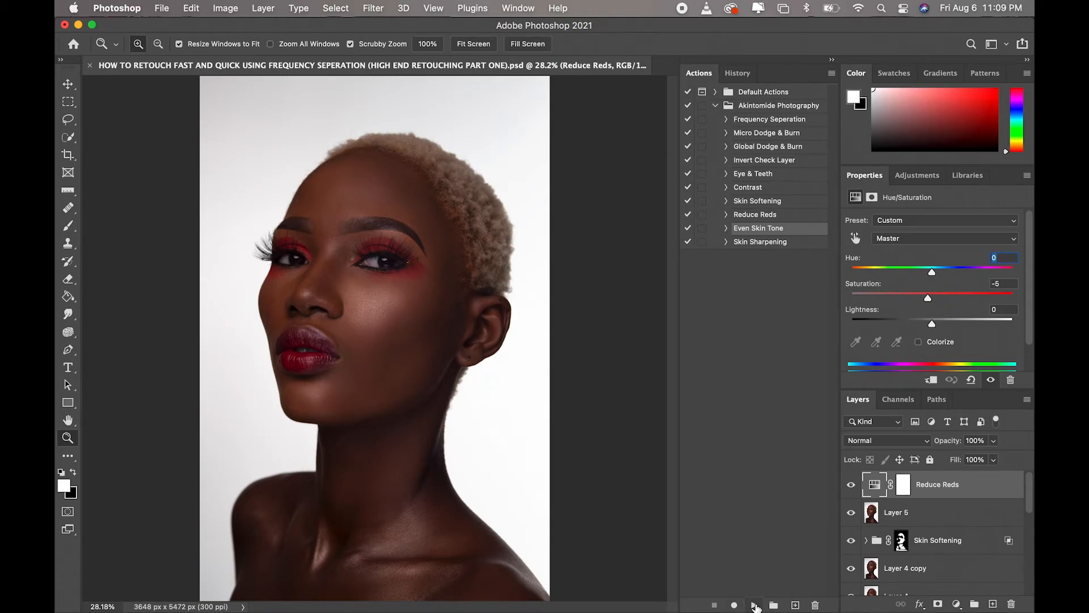
left_click(754, 605)
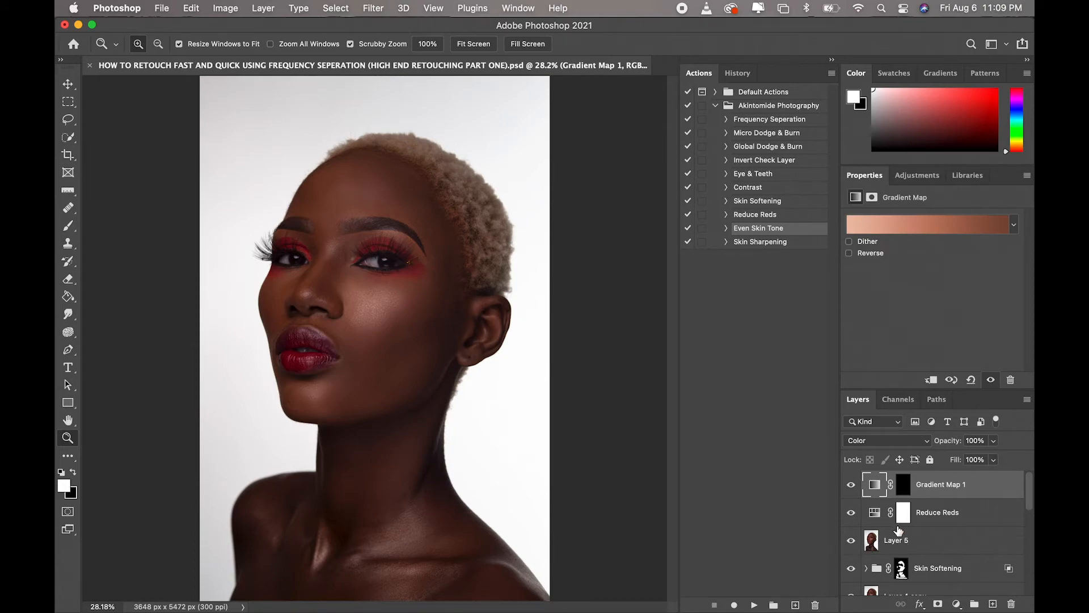
Recolour the Gradient Map 1 gradient's first stop from the cheek highlight and its middle stop from the cheek's midtone.
left_click(911, 227)
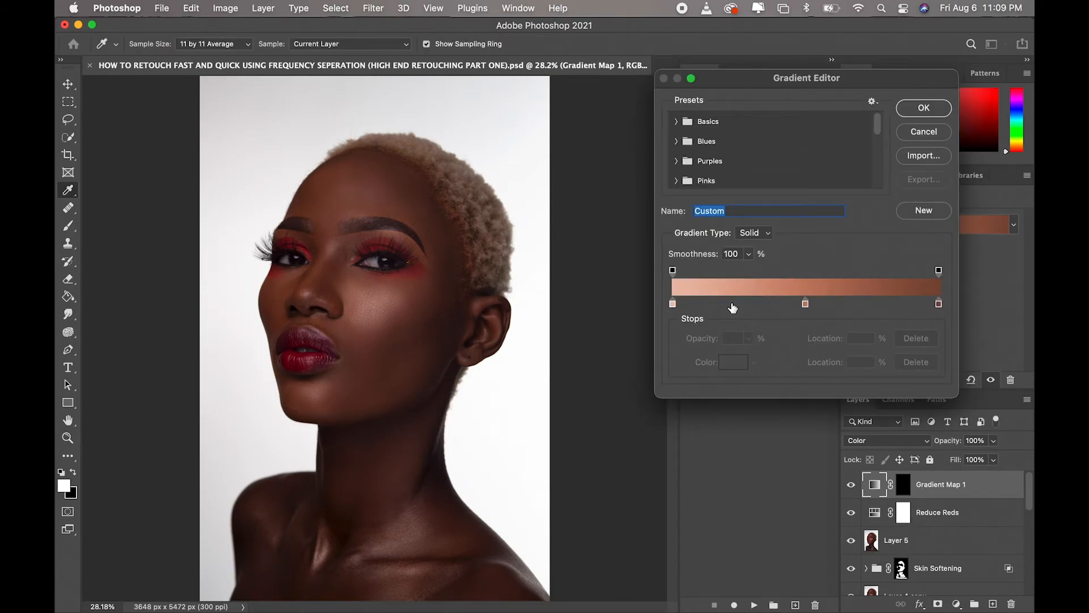
left_click(672, 304)
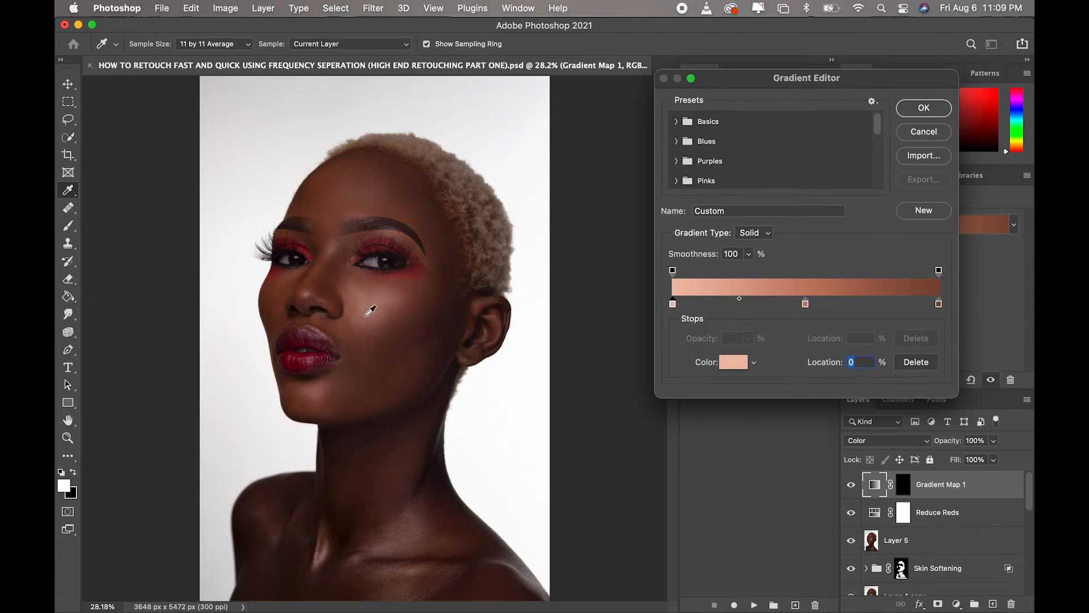
left_click_drag(380, 288, 370, 311)
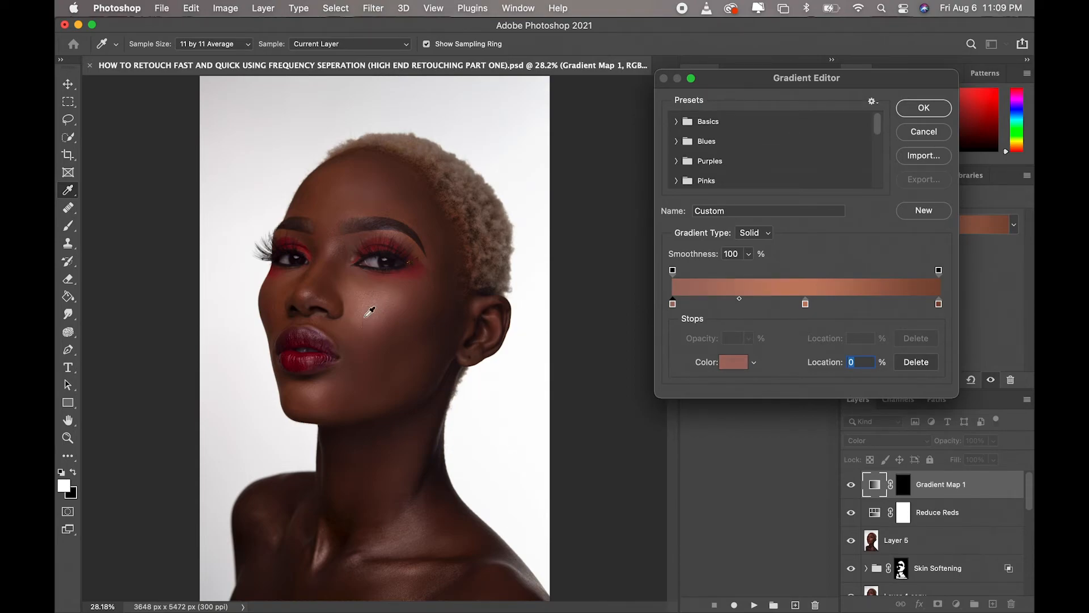
left_click(806, 305)
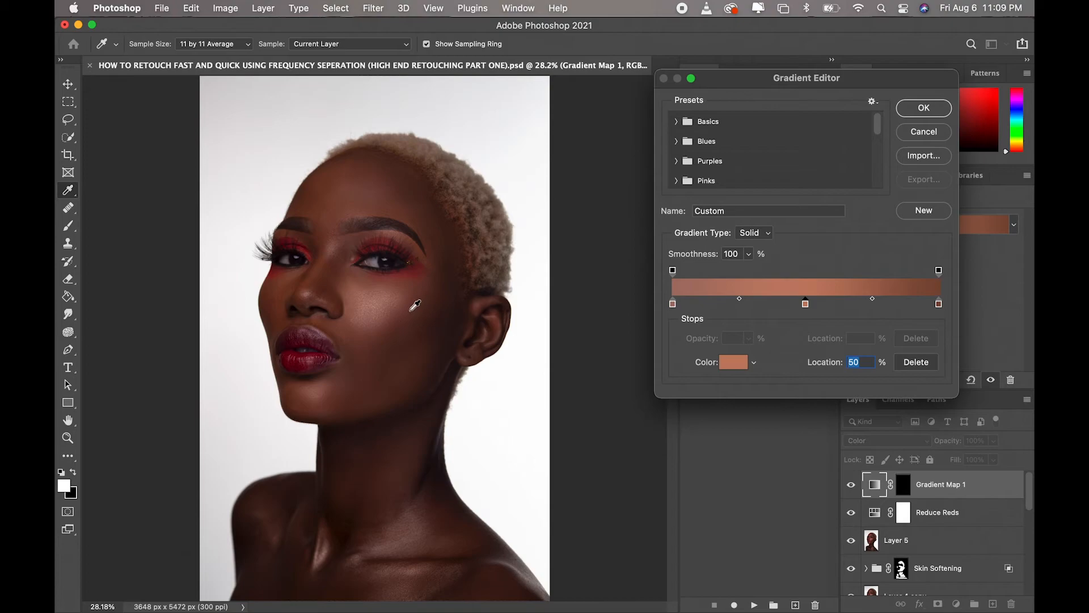
left_click(413, 307)
left_click(412, 307)
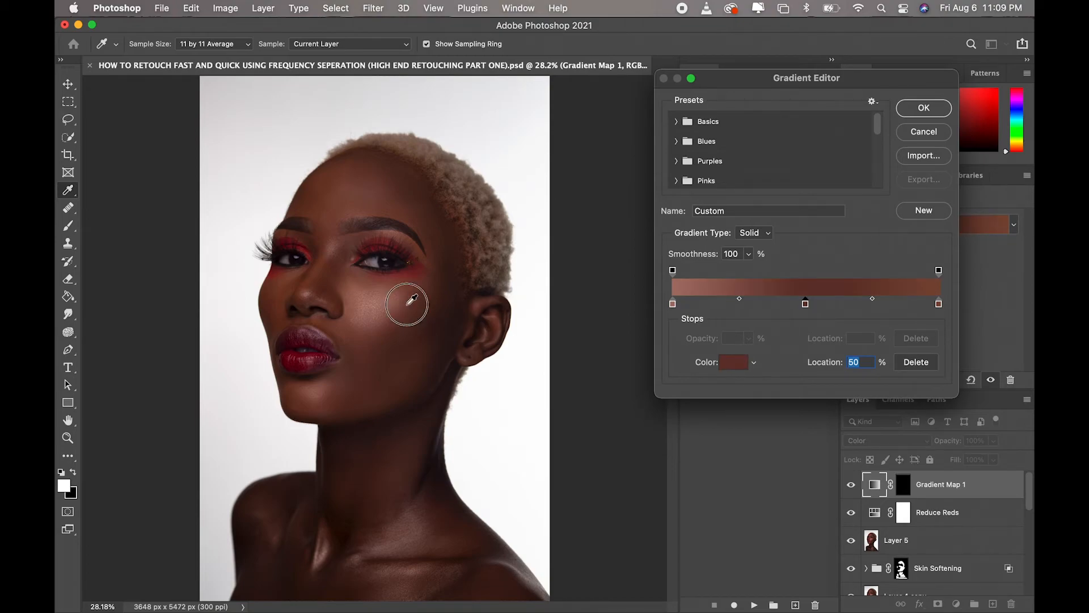
Recolour the gradient's end stop with a dark skin shadow sampled from the outer cheek and accept the gradient.
left_click(939, 305)
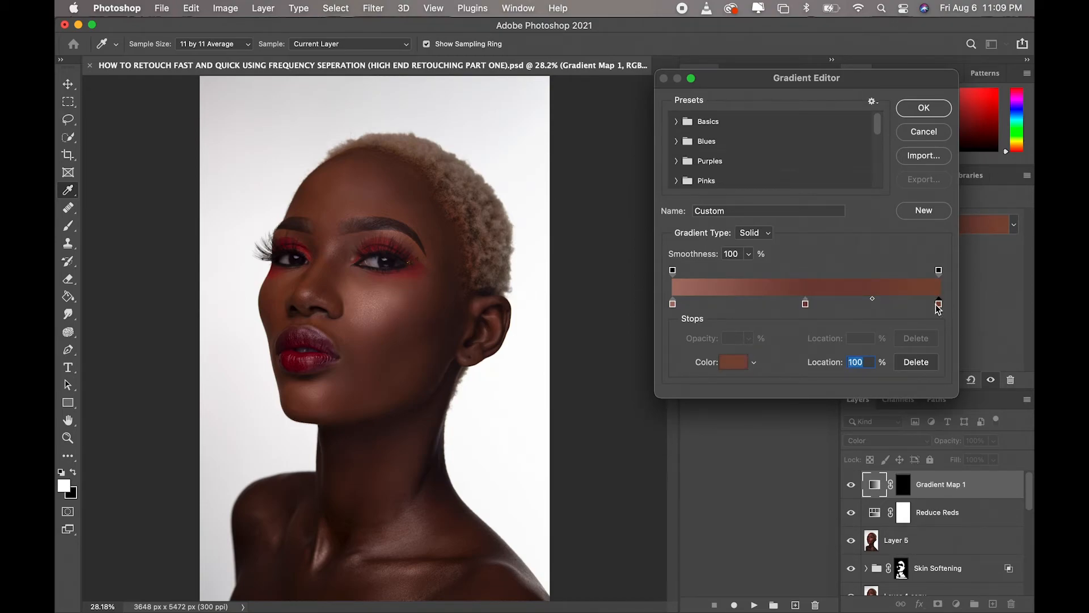
left_click(440, 316)
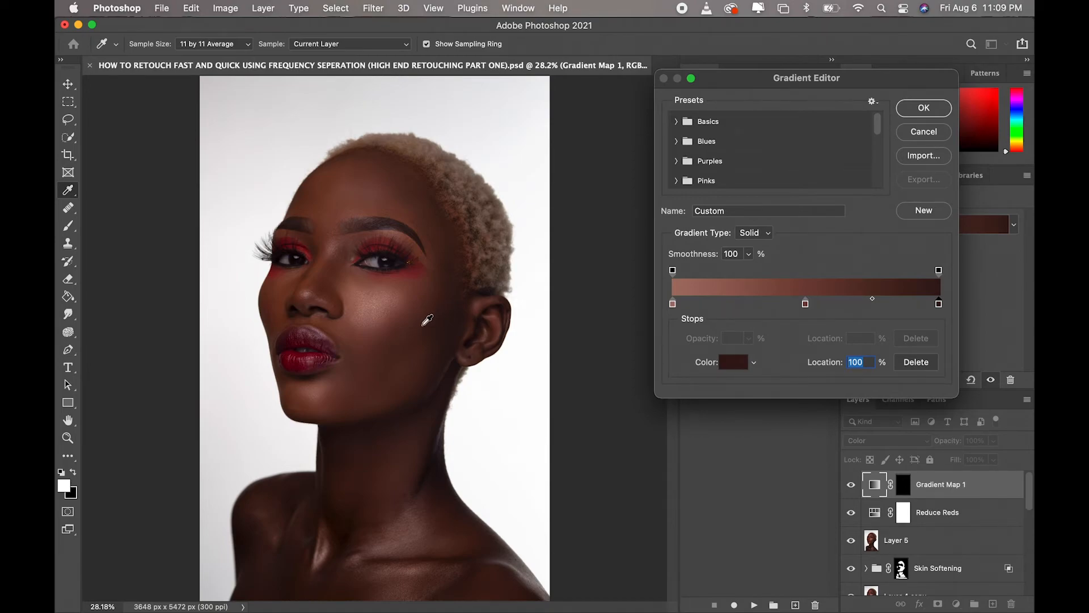
left_click(420, 323)
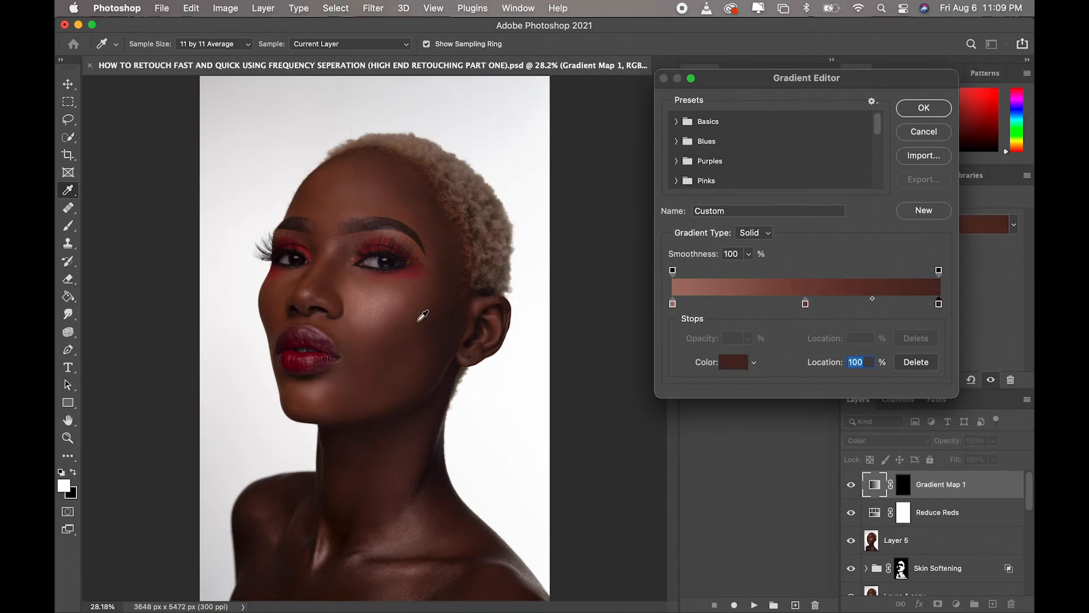
left_click(419, 323)
left_click(378, 266)
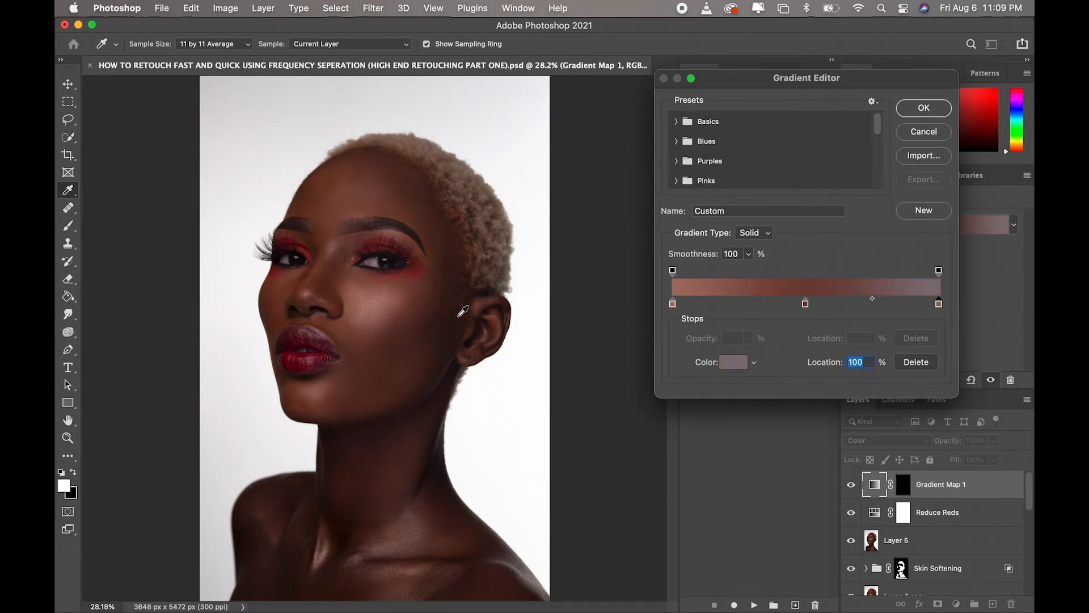
left_click(431, 326)
left_click(431, 323)
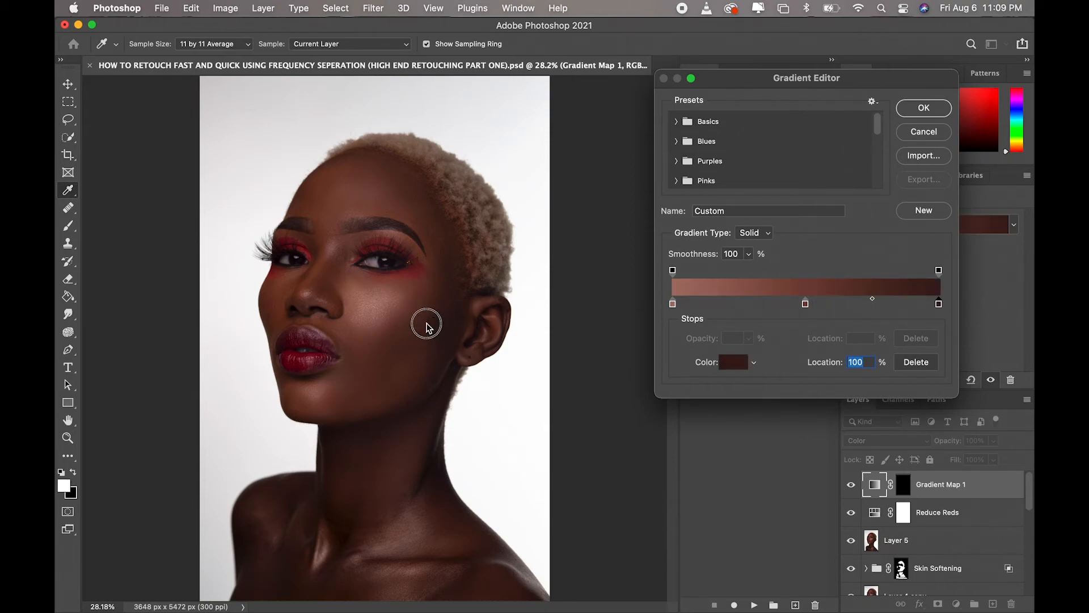
left_click(924, 108)
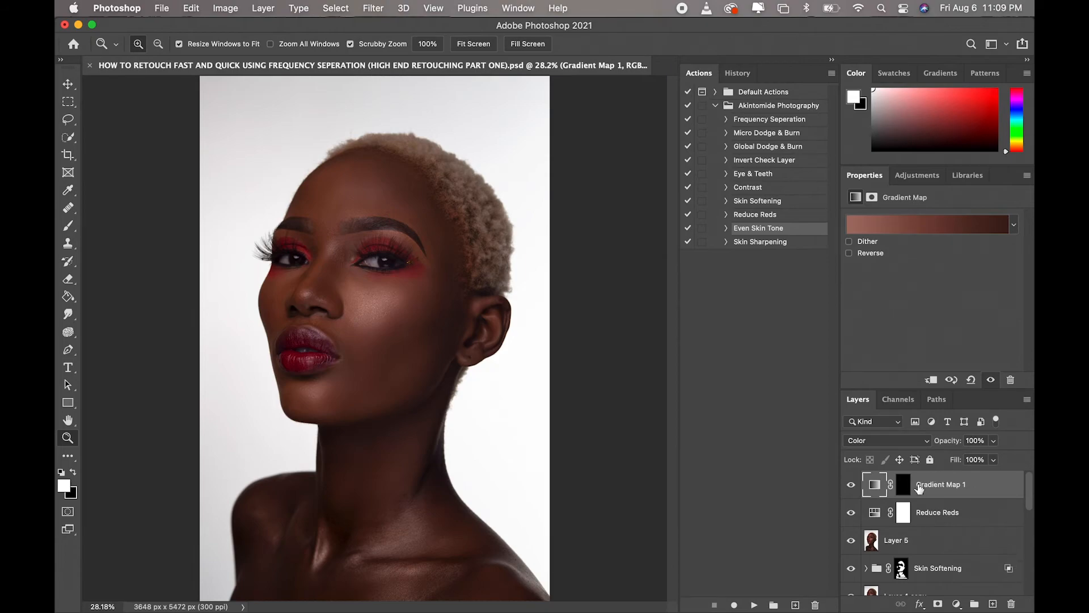
Paint white on the Gradient Map 1 mask over the face, neck and shoulder skin, adjusting the brush size between 150 and 400.
left_click(908, 493)
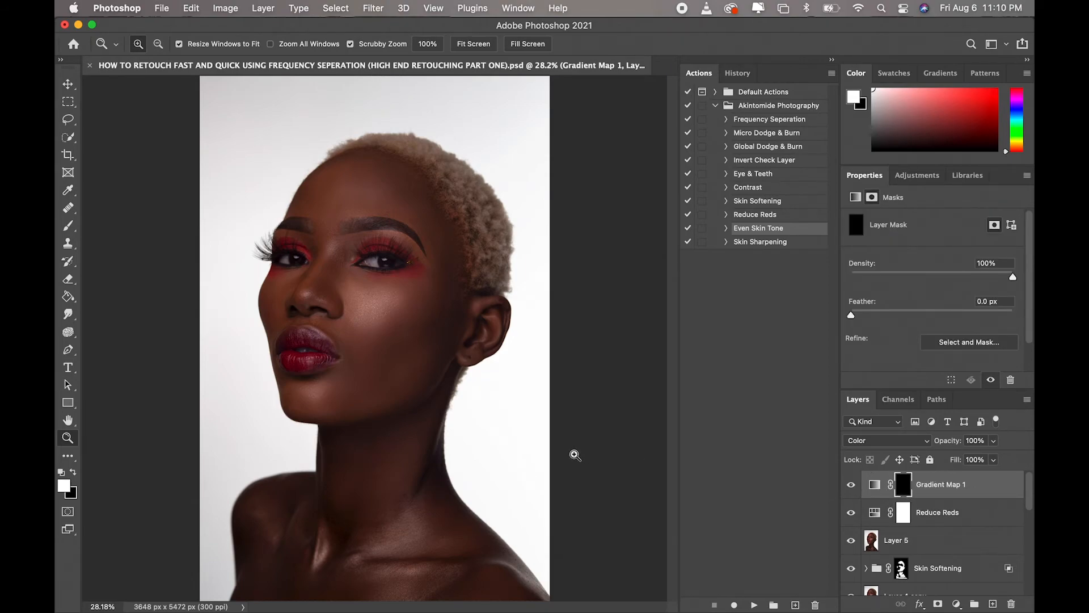
left_click(68, 226)
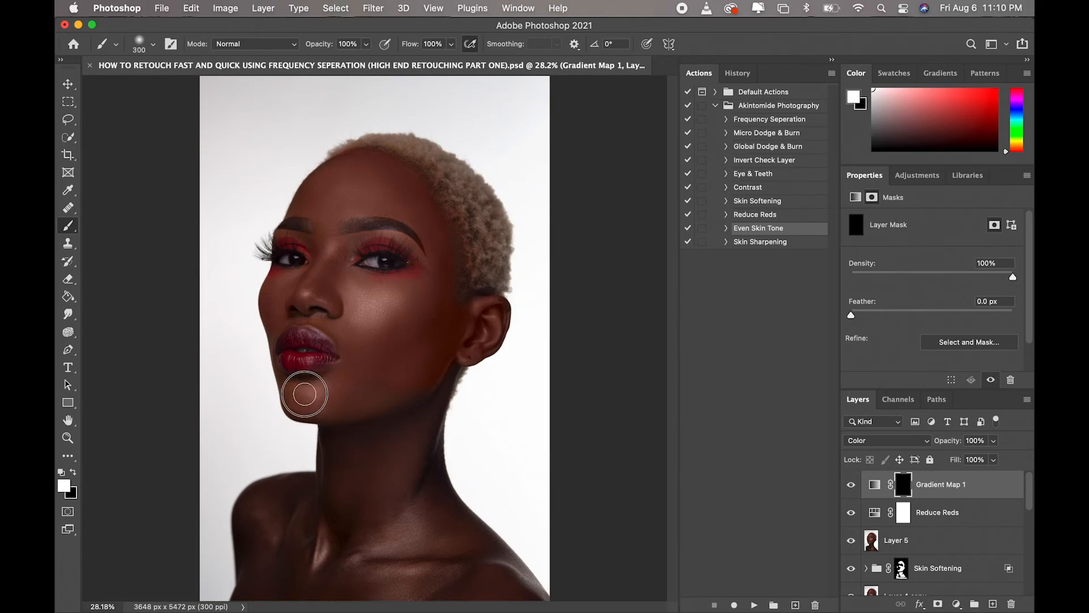
key("[")
key("[")
key("[")
key("[")
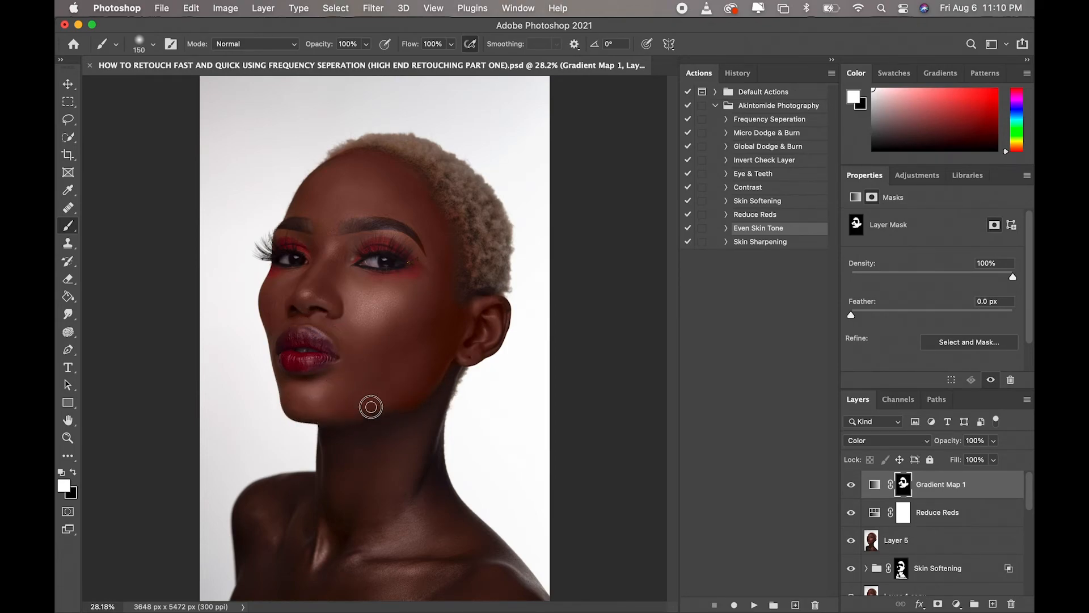
key("bracketright")
key("bracketright")
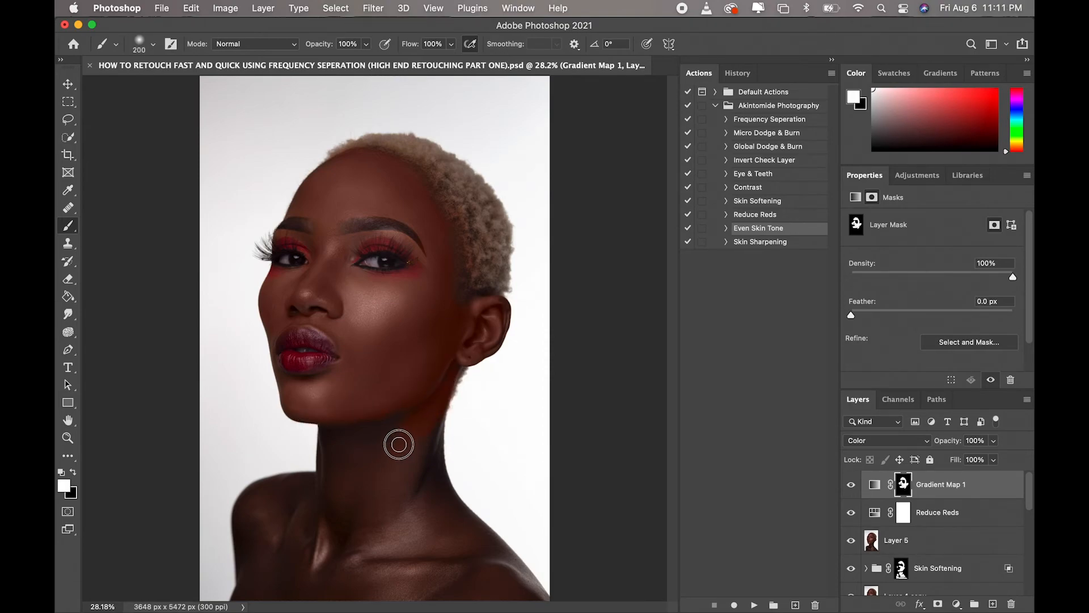
key("bracketright")
key("bracketright")
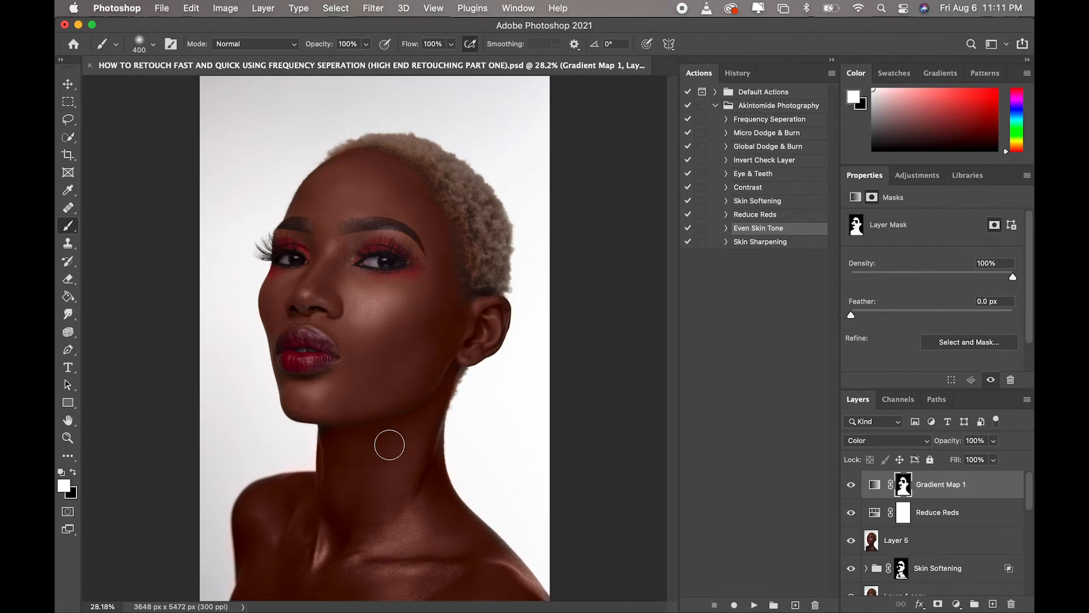
Set the Gradient Map 1 layer's opacity to 20% and compare the skin with and without the layer.
left_click(975, 443)
type("20")
left_click(69, 437)
left_click_drag(356, 411, 403, 426)
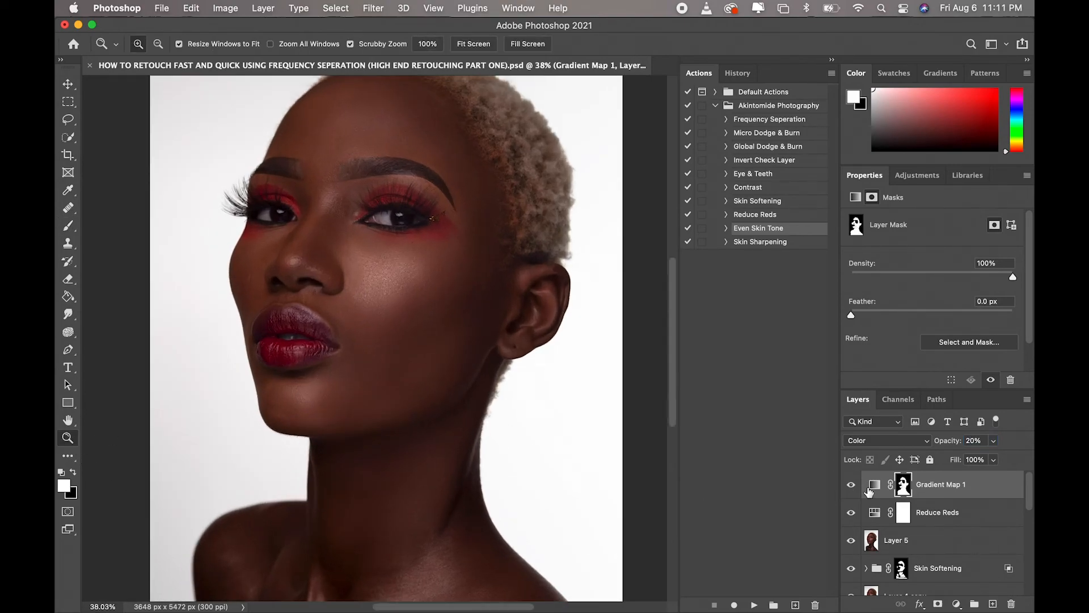
left_click(851, 485)
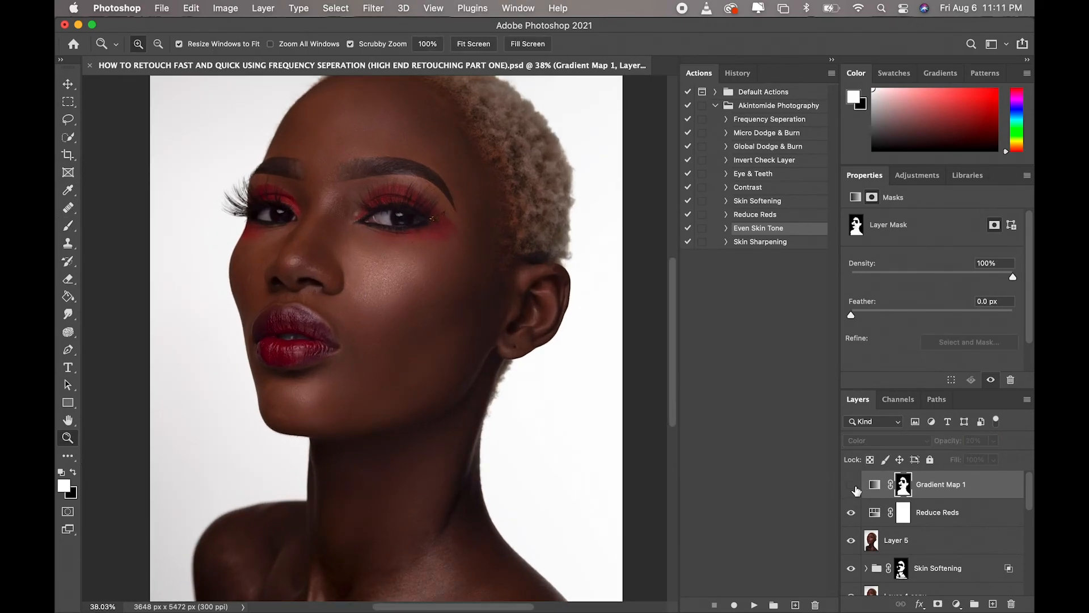
left_click(851, 485)
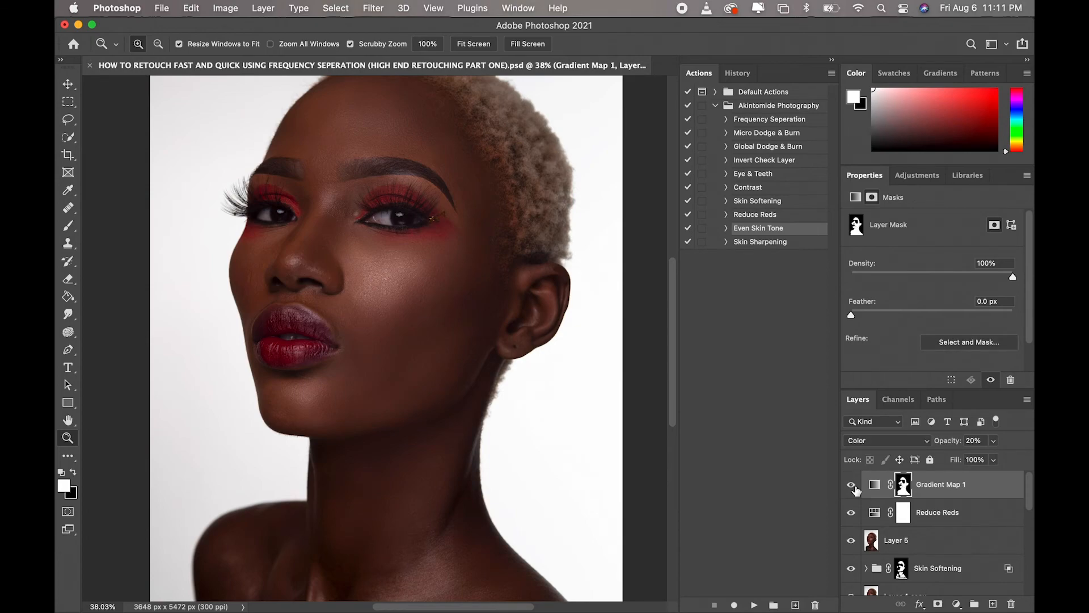
left_click(852, 486)
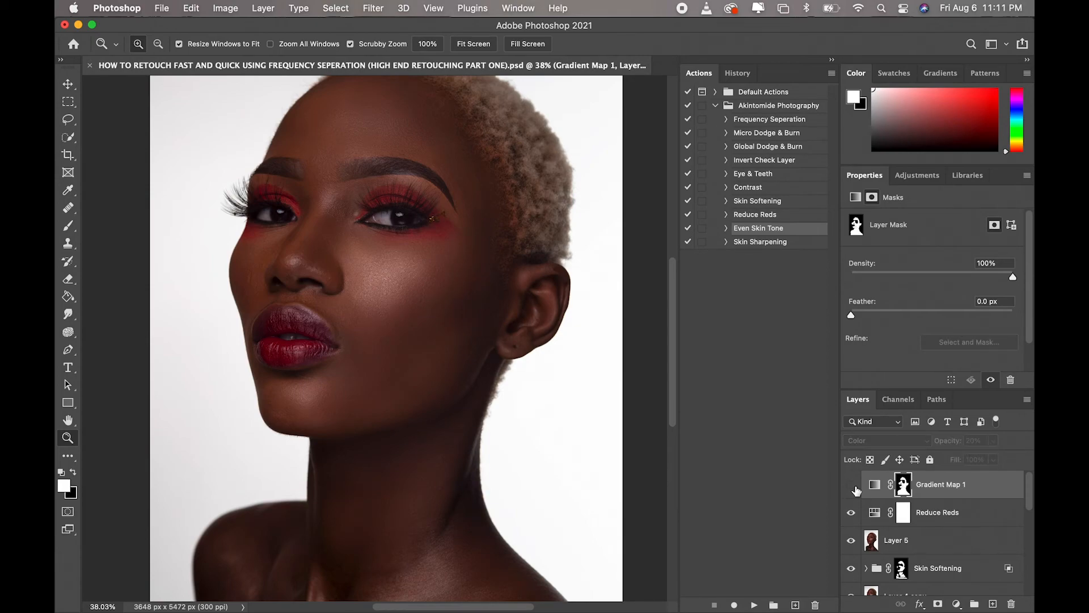
left_click(852, 486)
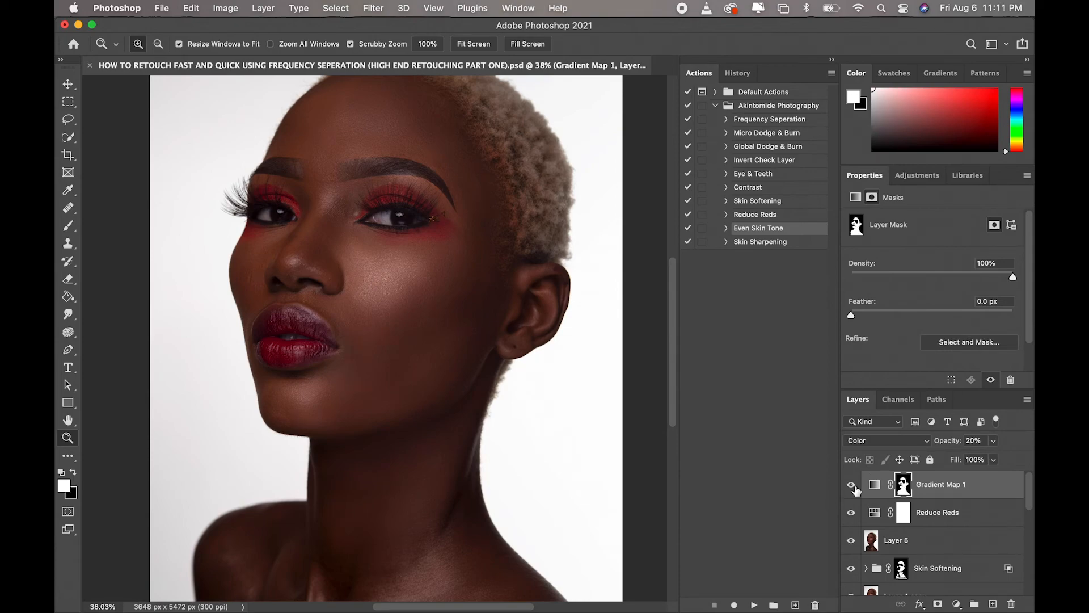
left_click_drag(572, 468, 545, 469)
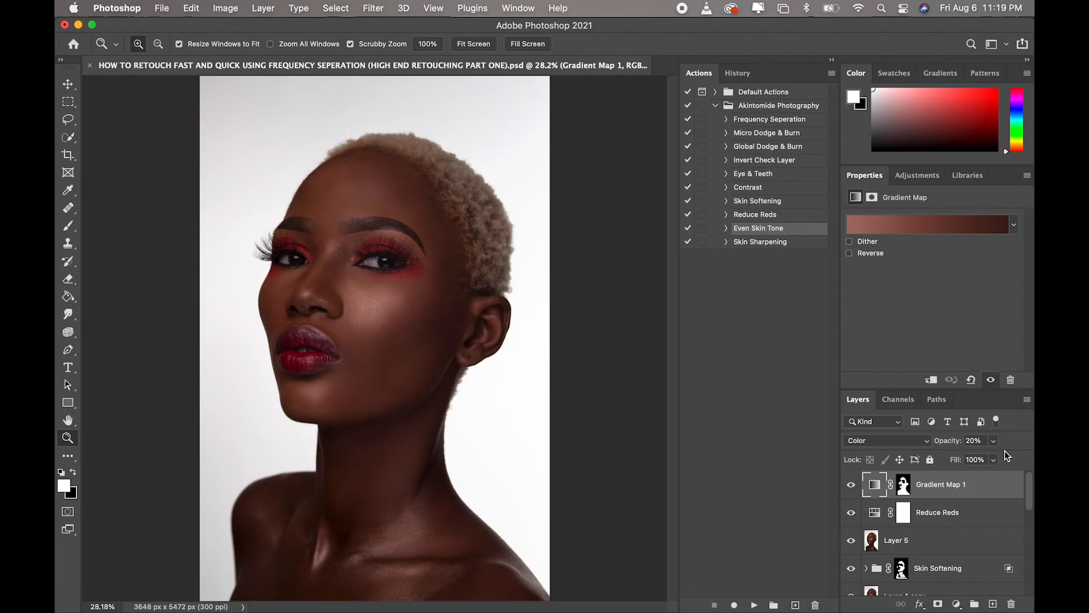
Group all layers from Gradient Map 1 down to Color, leaving only the Background layer outside the group.
scroll(950, 557, "down", 5)
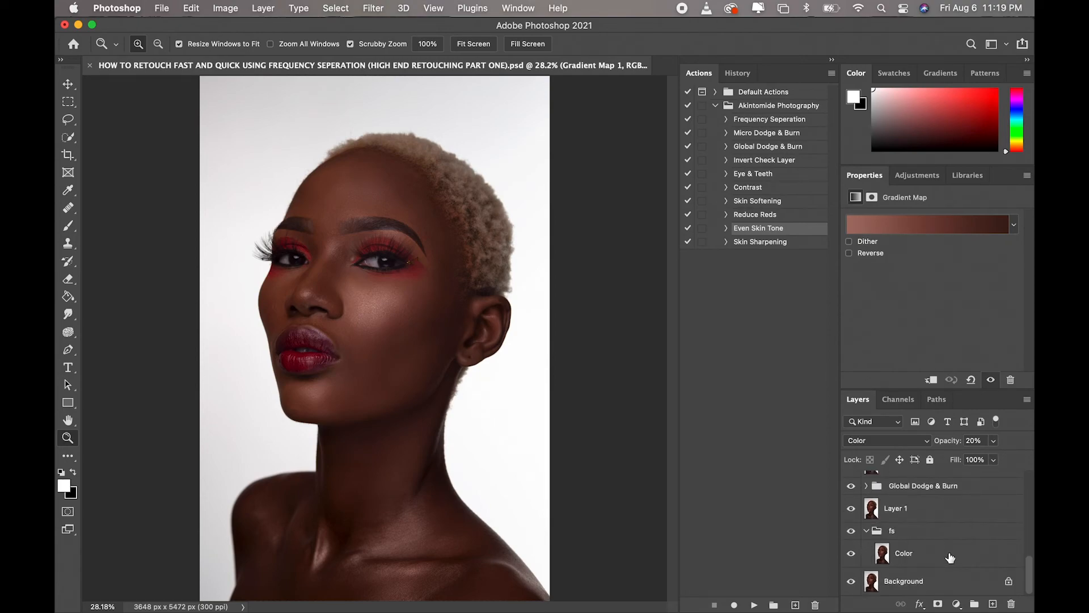
left_click(950, 557, "shift")
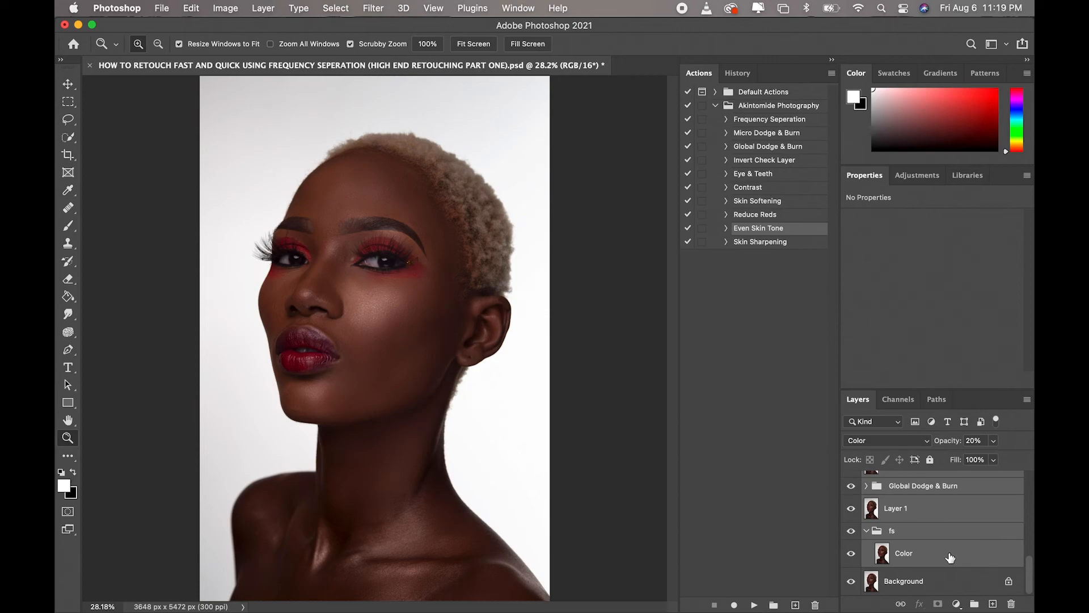
key("super+g")
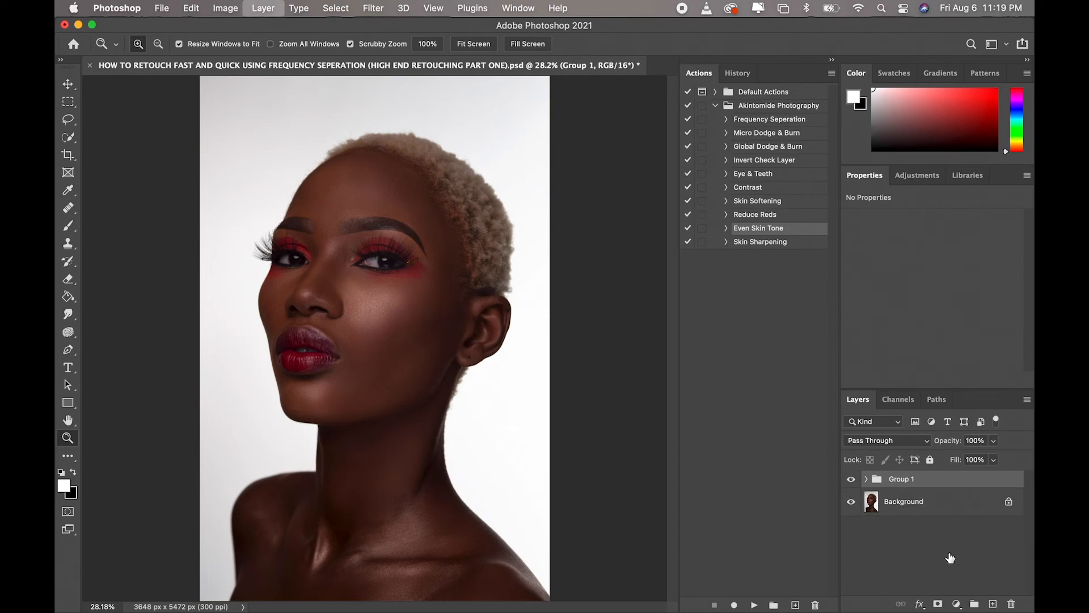
Compare the whole portrait before and after retouching by toggling the visibility of Group 1.
left_click(851, 481)
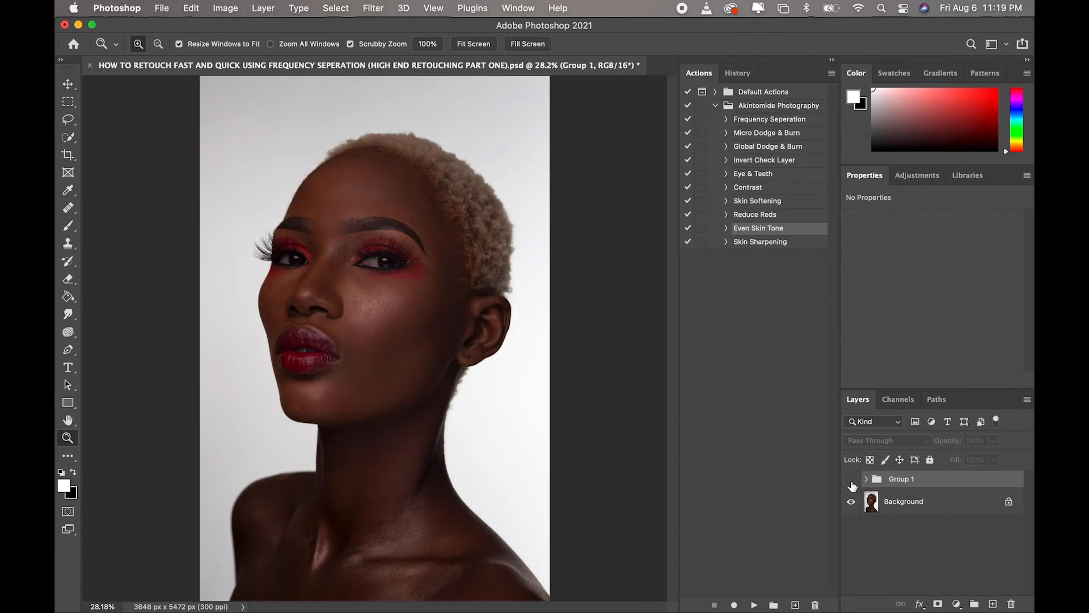
left_click(852, 481)
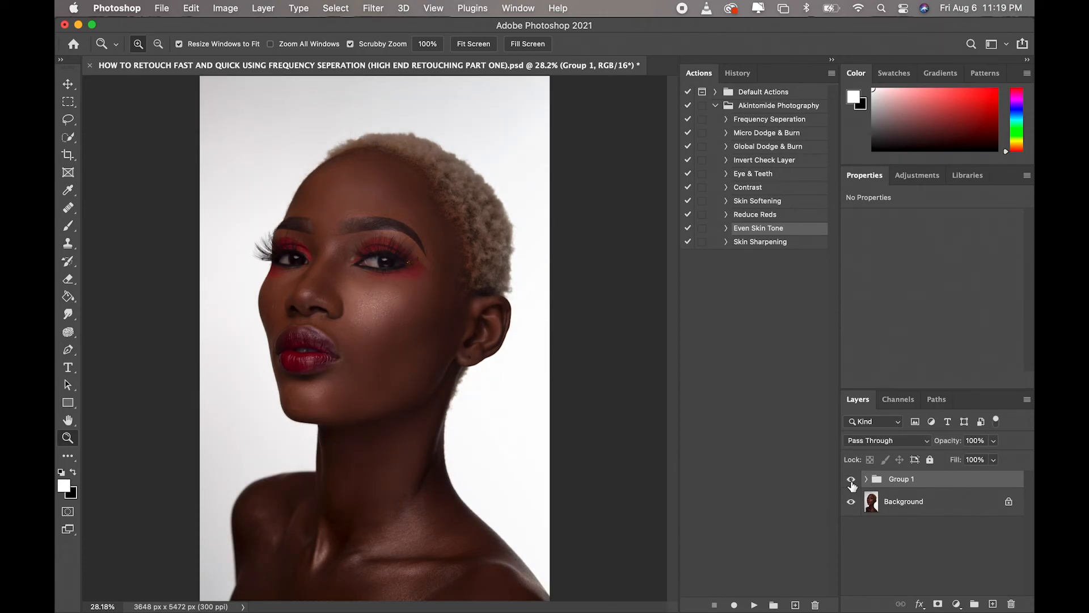
left_click(851, 481)
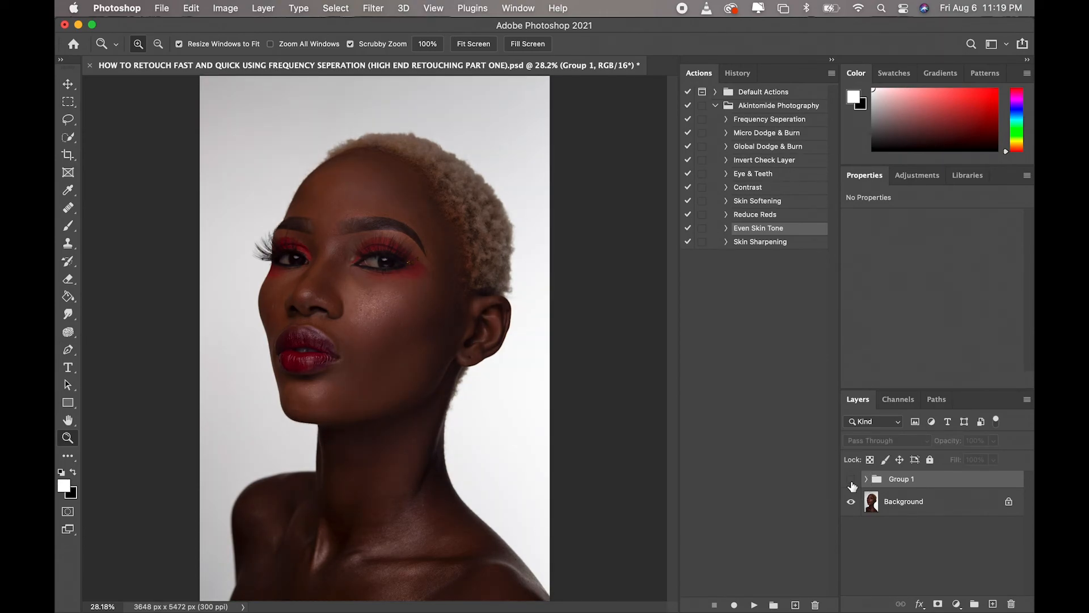
left_click(852, 481)
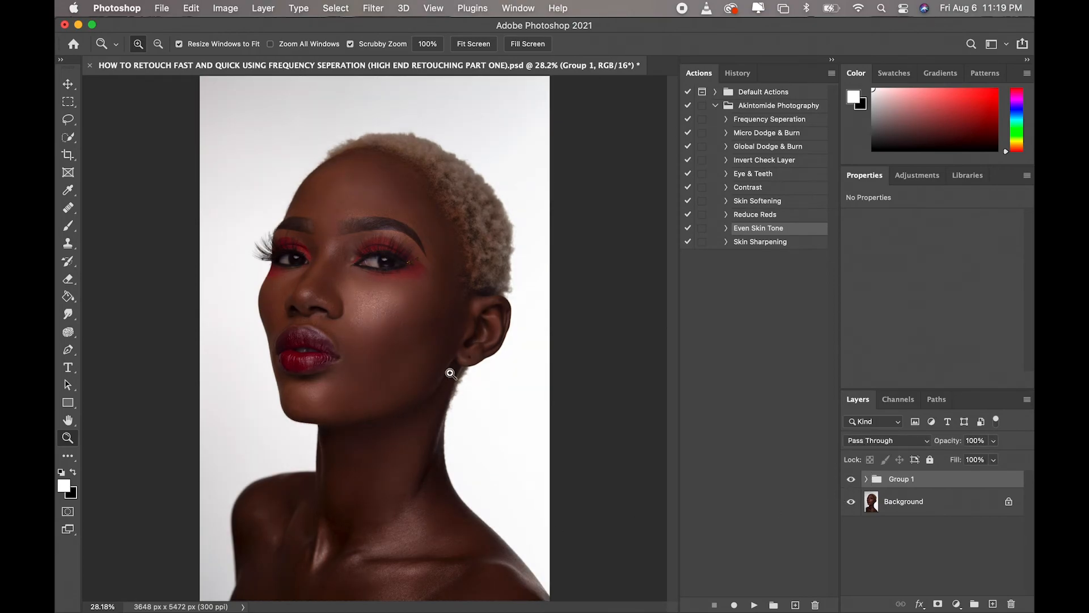
Compare the face close up with and without Group 1, and return to the full portrait view.
left_click_drag(357, 315, 412, 356)
left_click(852, 481)
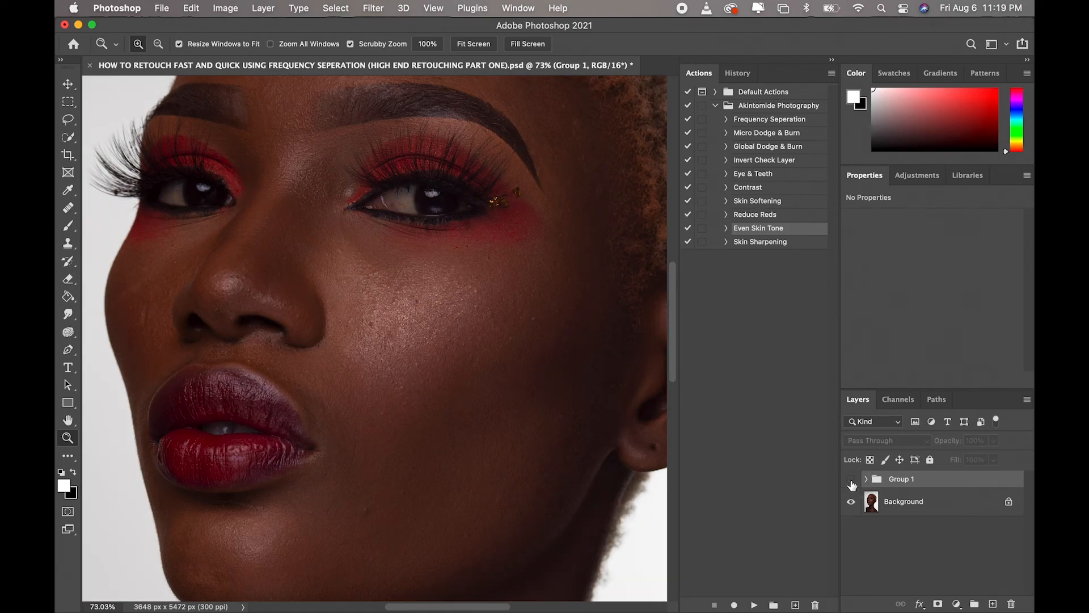
left_click(851, 479)
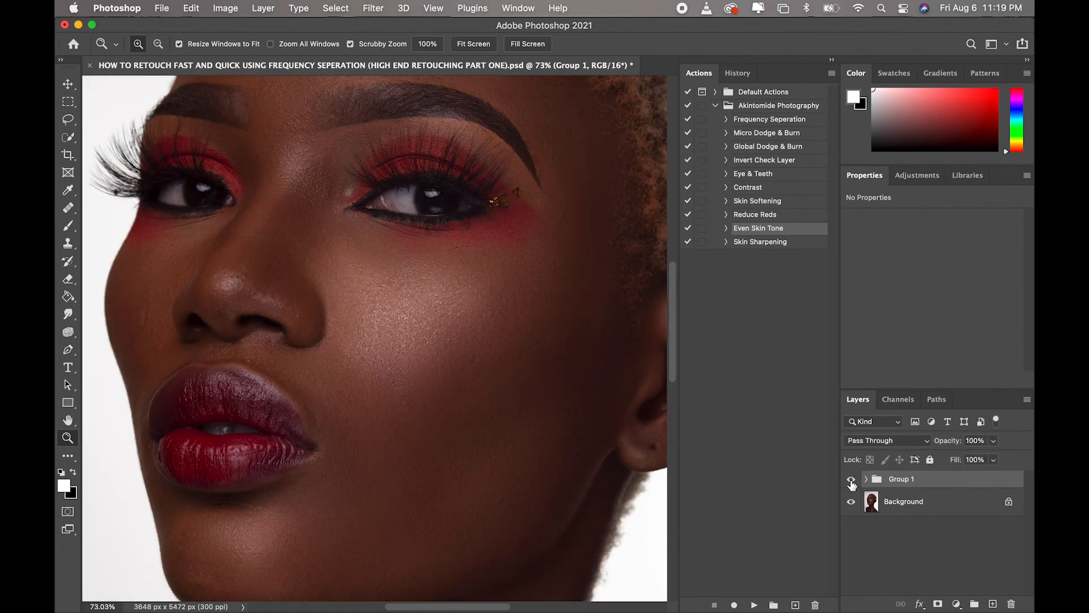
left_click(851, 480)
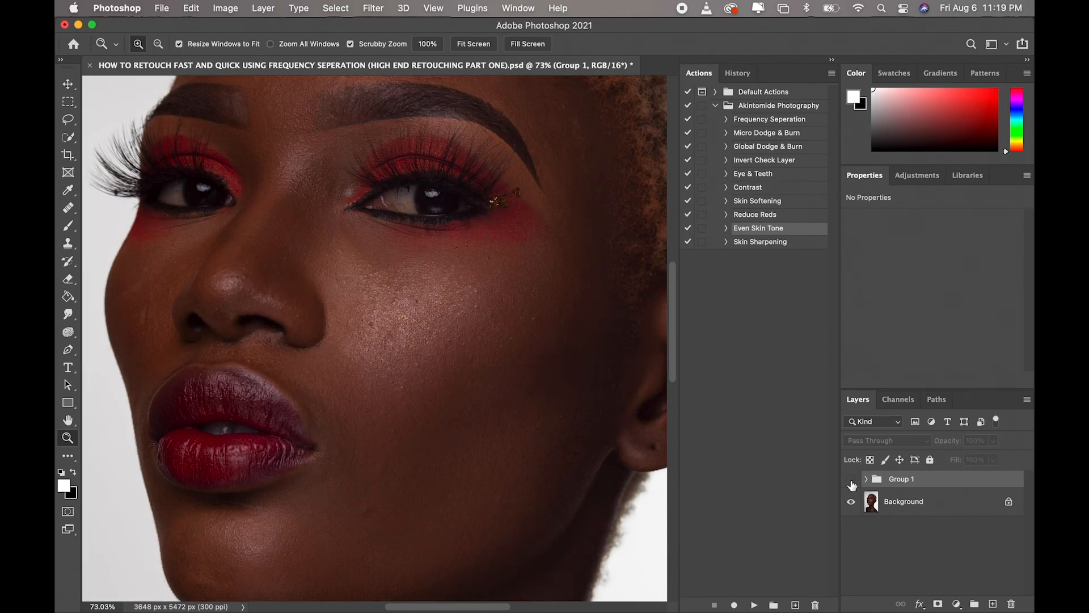
left_click(851, 481)
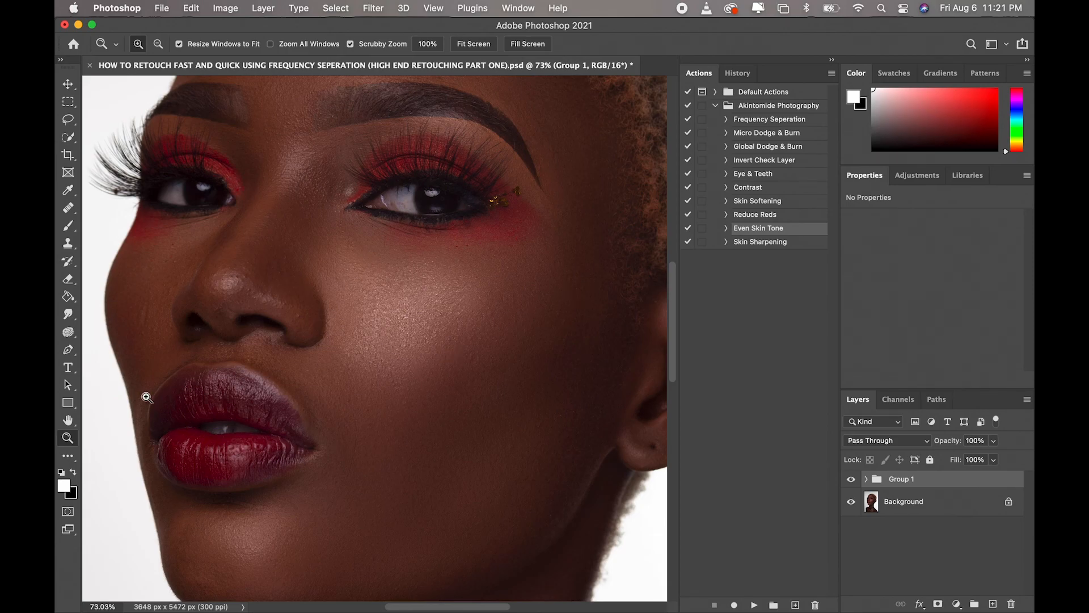
left_click(471, 44)
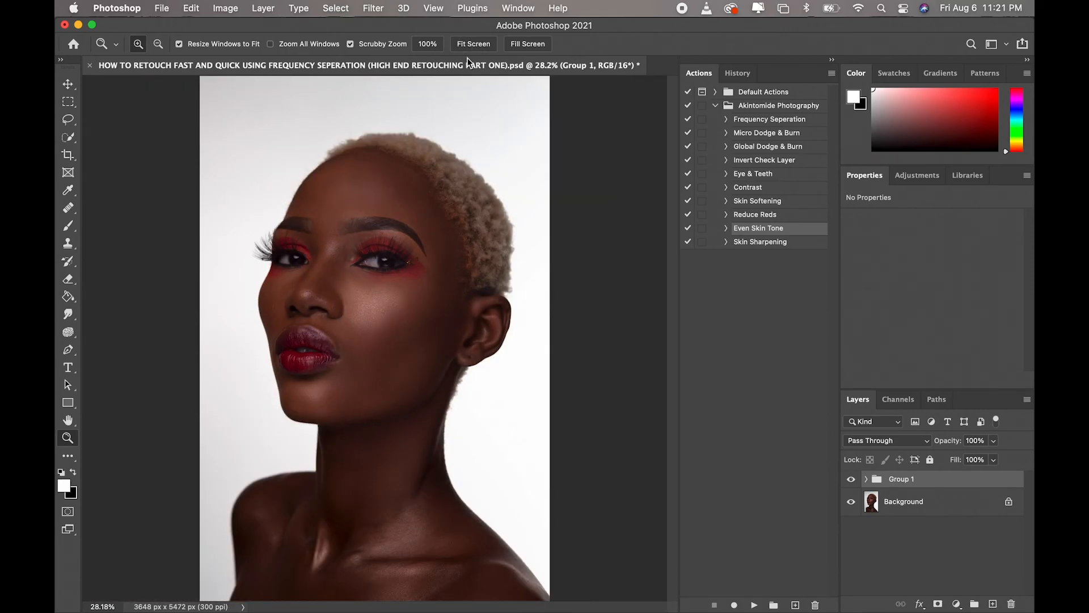